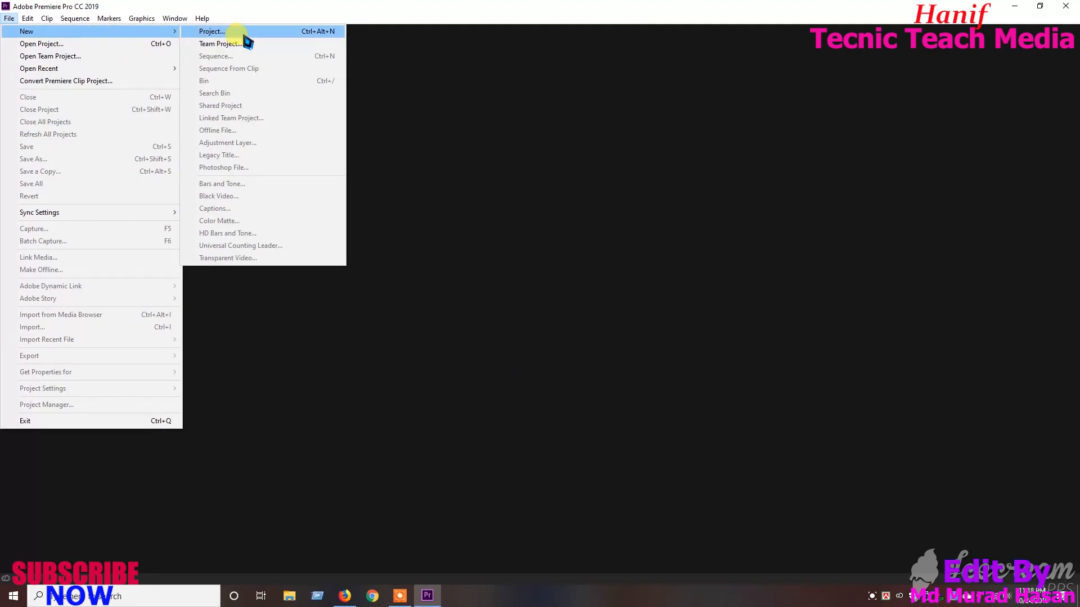
Step: Create a new project named "Text And Picture" with the capture format set to HDV
left_click(236, 32)
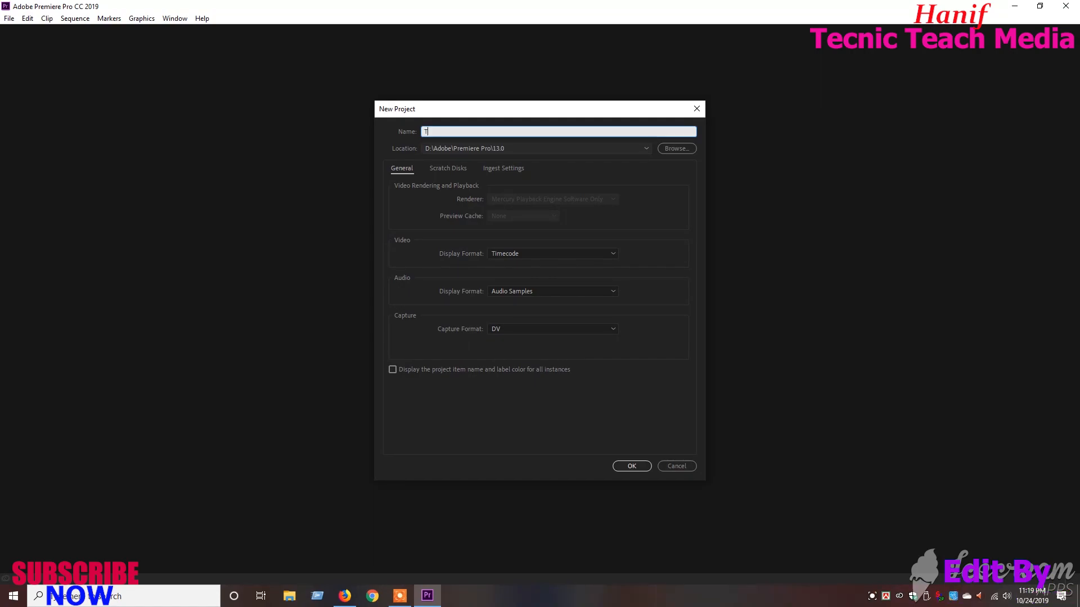
type("t")
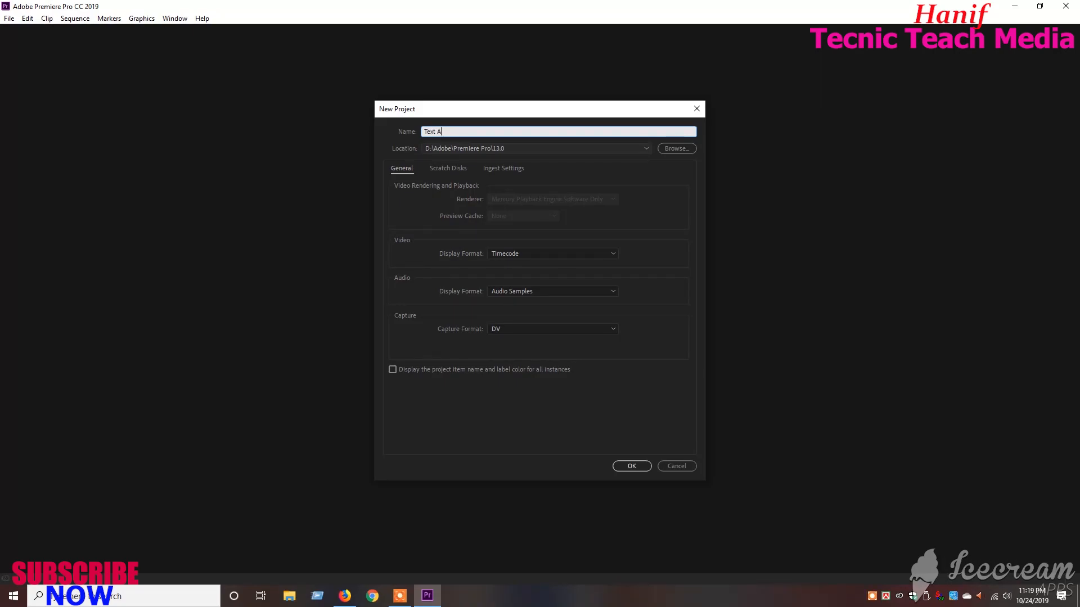
type("And Pict")
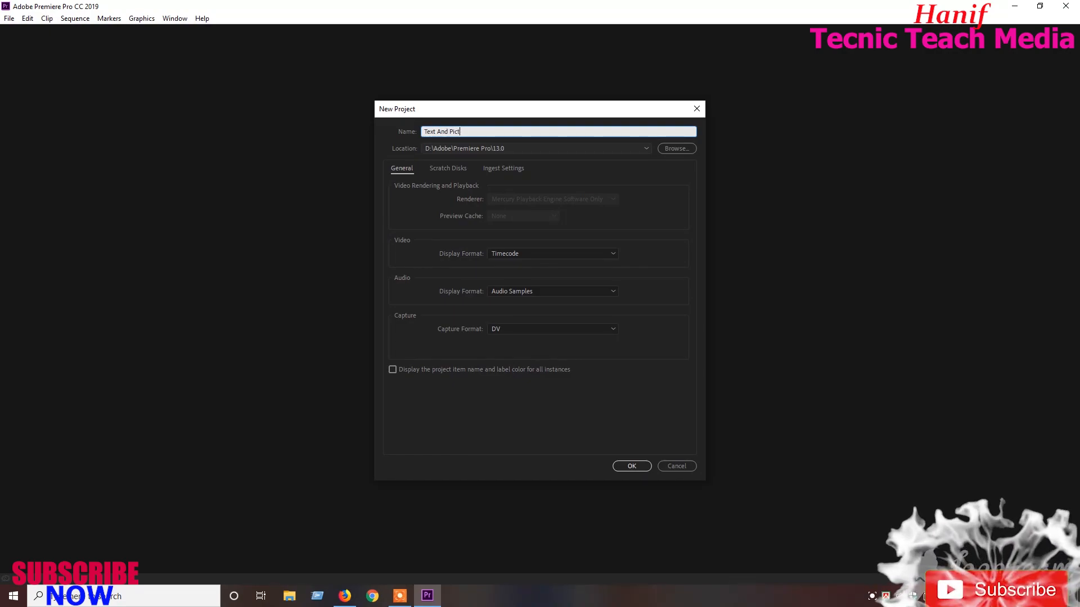
type("ure")
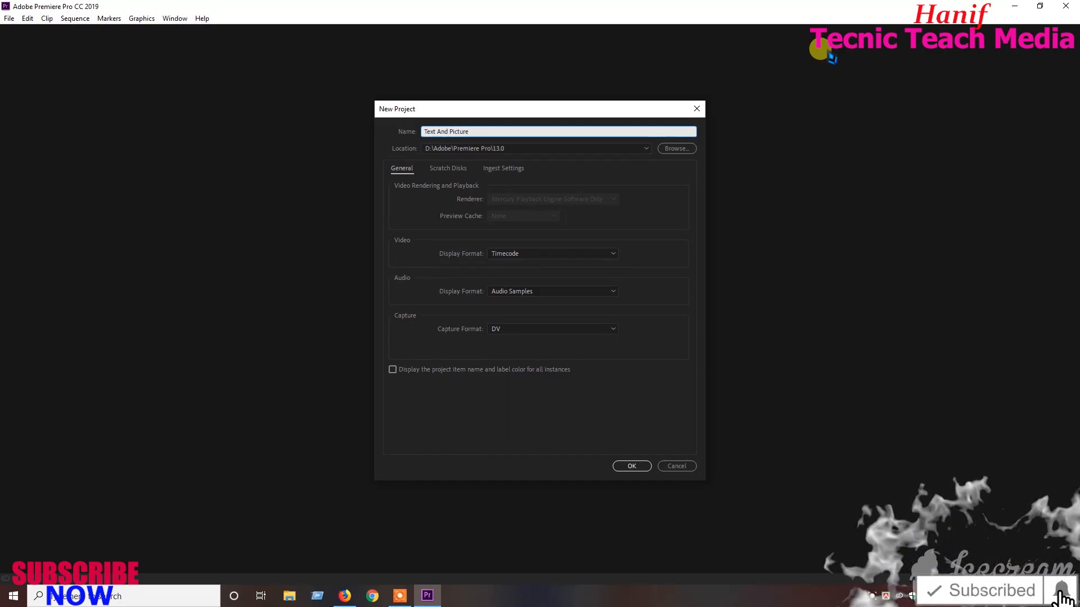
left_click(551, 330)
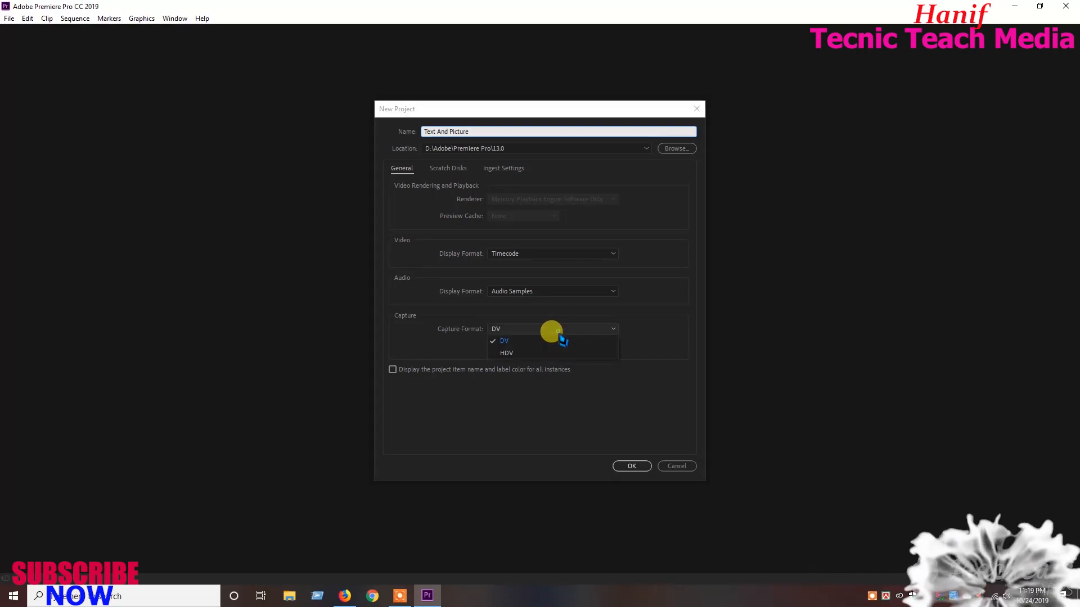
left_click(561, 339)
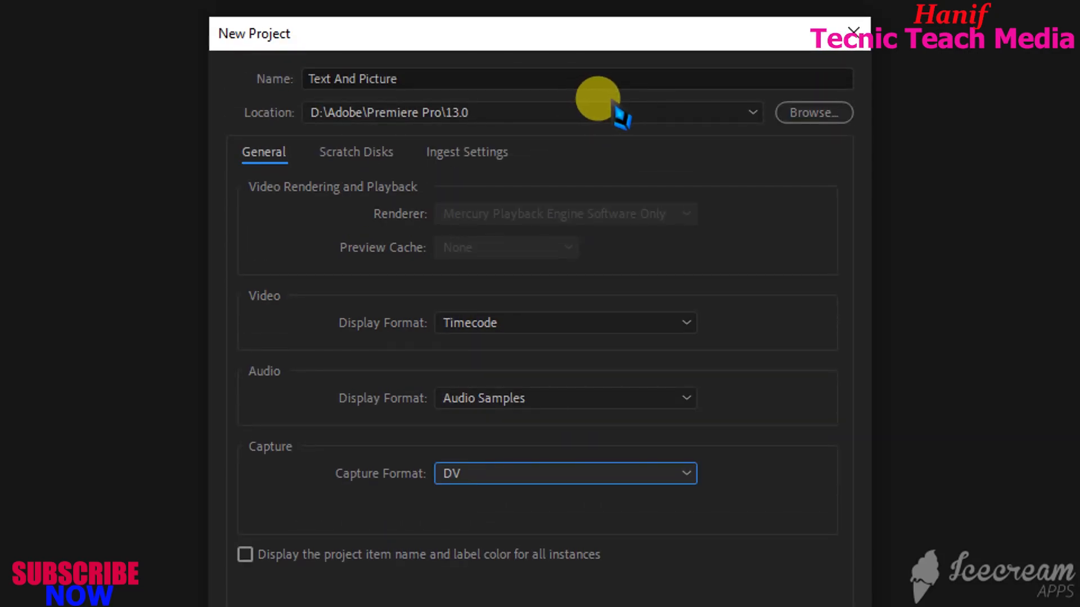
left_click(664, 473)
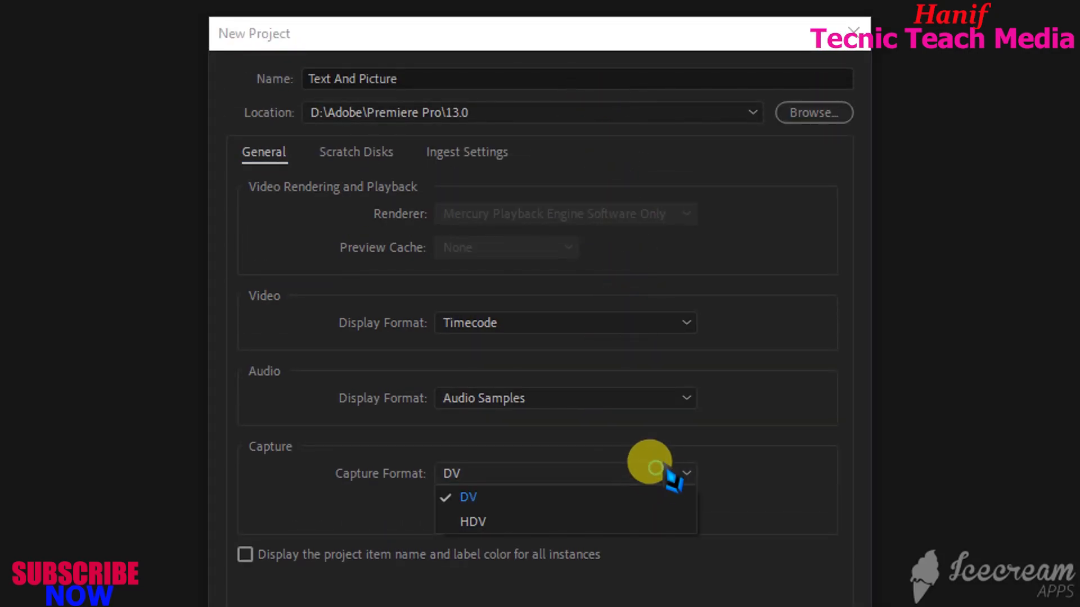
left_click(548, 522)
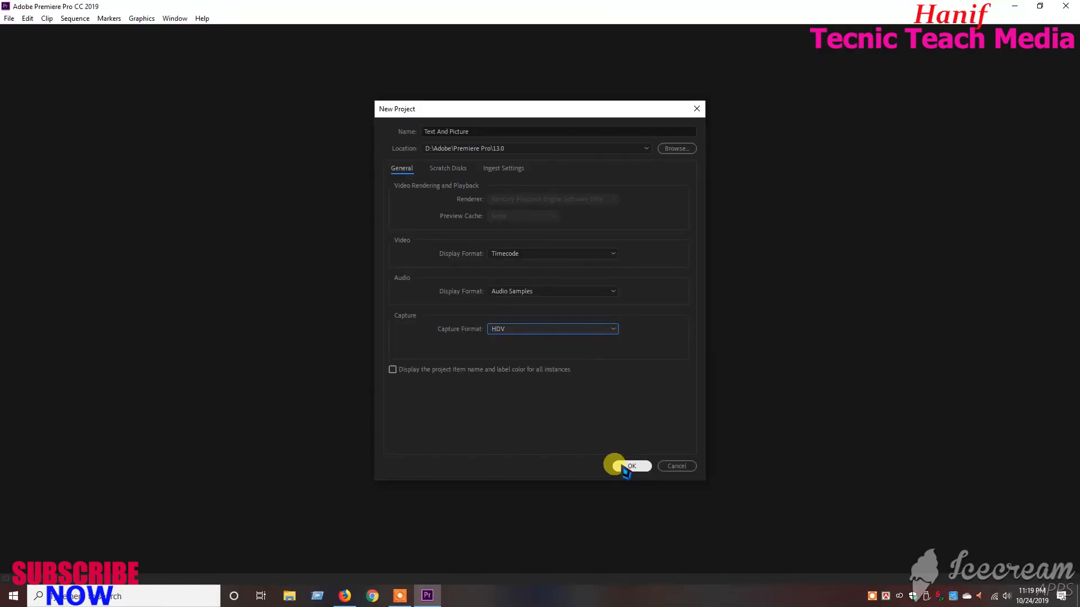
left_click(625, 466)
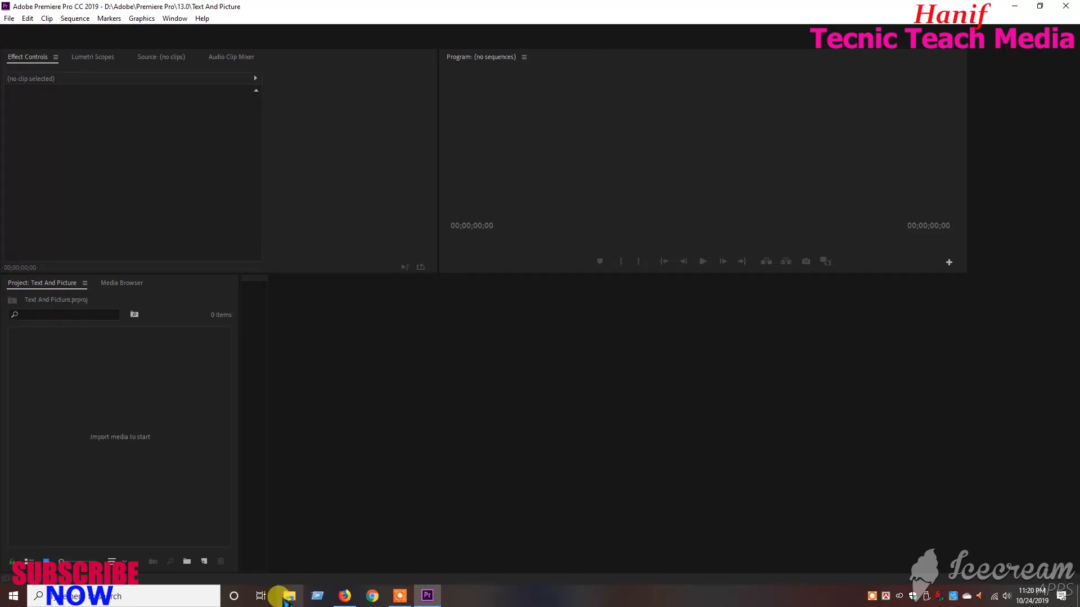
left_click(288, 596)
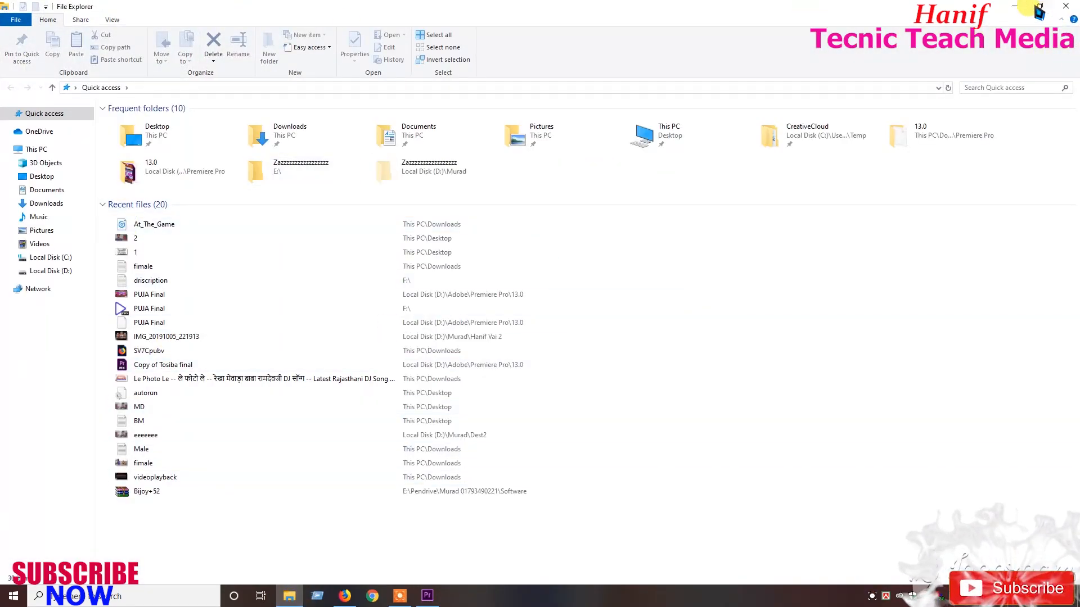
left_click(1016, 7)
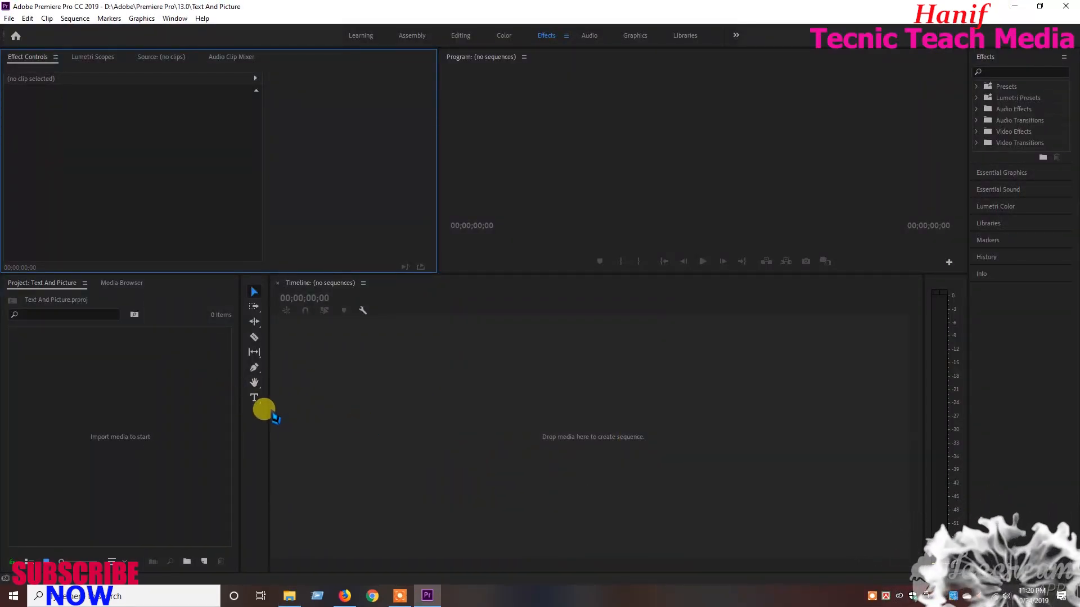
Step: Resize the workspace to widen the Project panel, narrow the Effects panel and make the monitor panels taller
left_click_drag(268, 409, 427, 416)
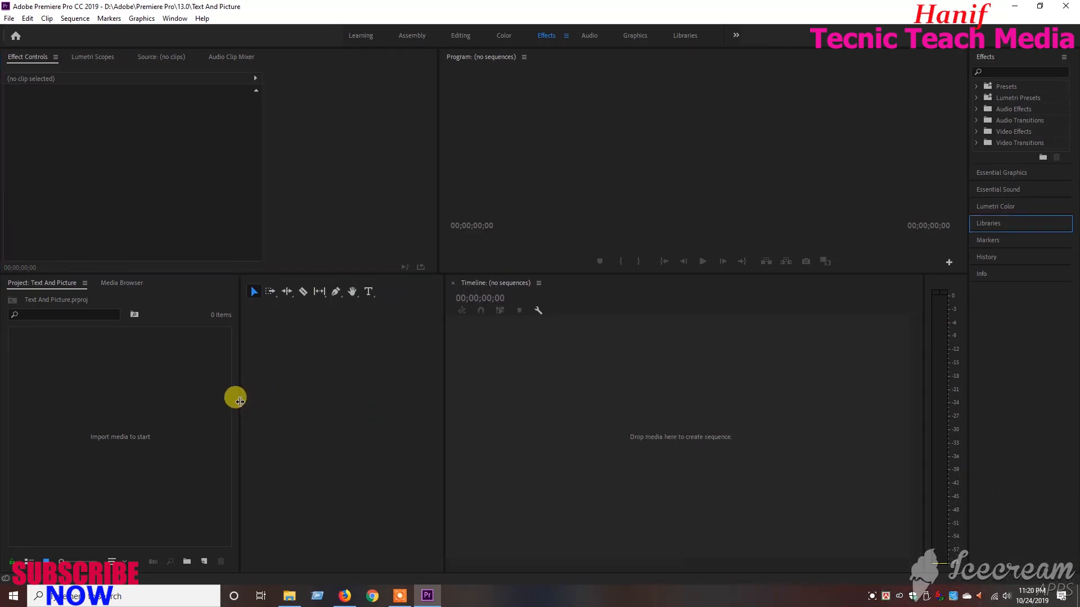
left_click_drag(240, 402, 410, 404)
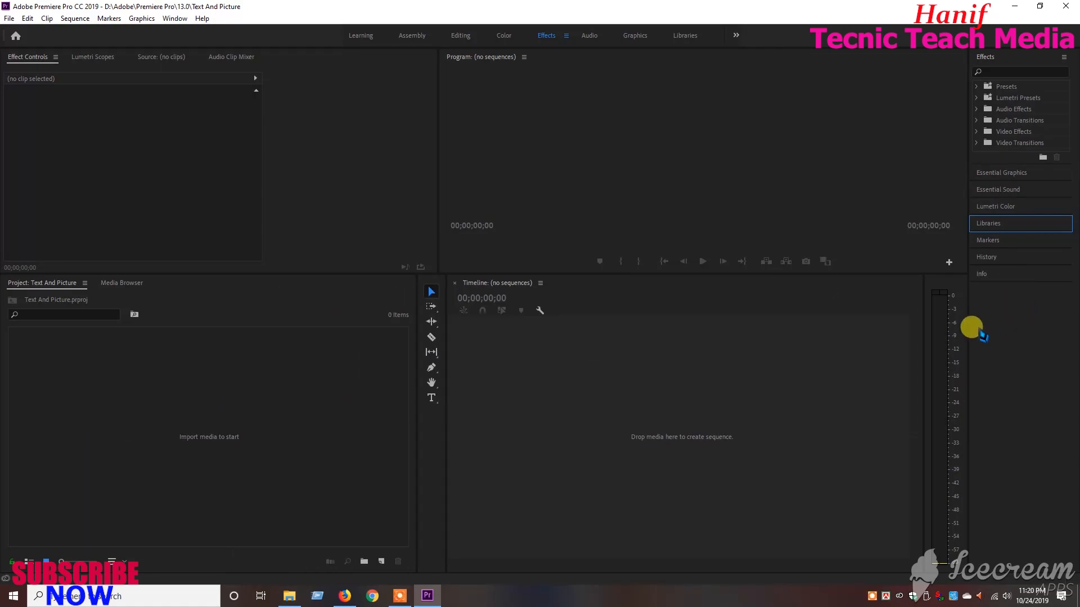
left_click_drag(967, 333, 994, 337)
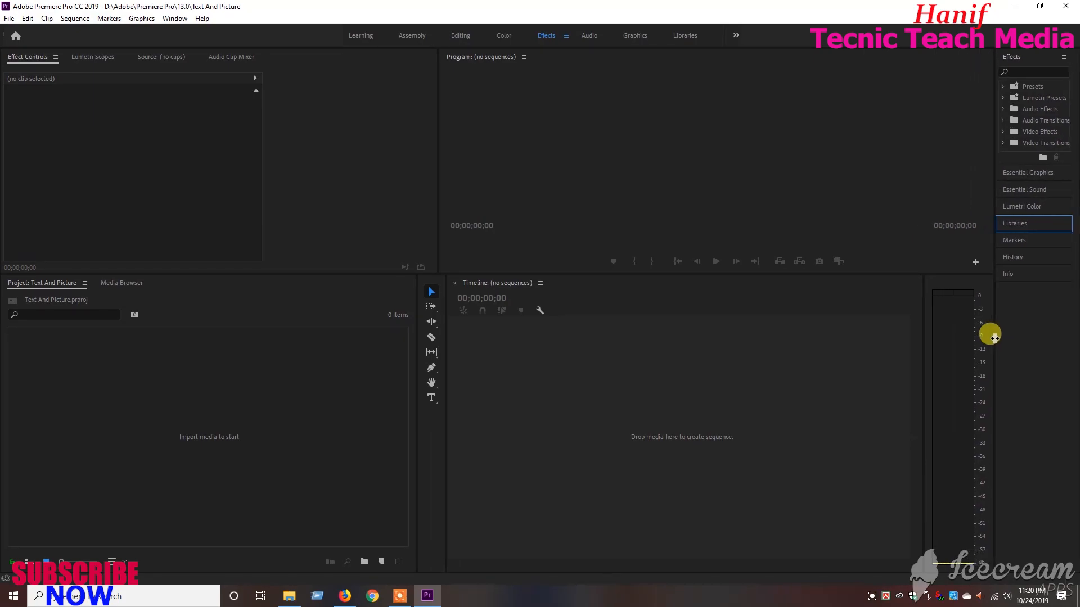
left_click_drag(723, 273, 720, 323)
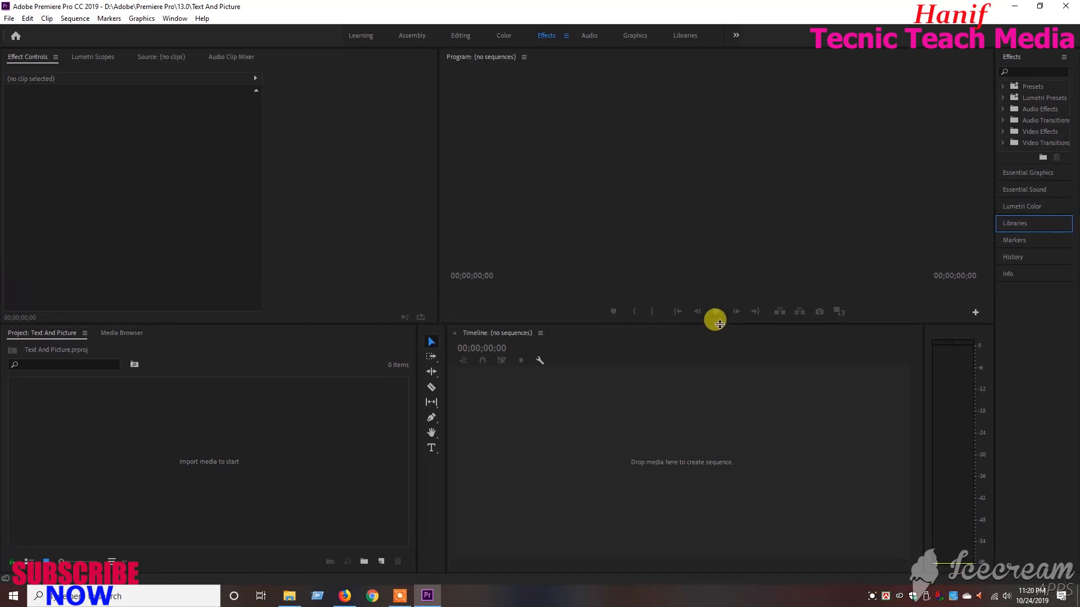
Step: Bring up the Source monitor and look over the Project, Program and Timeline areas
left_click(231, 432)
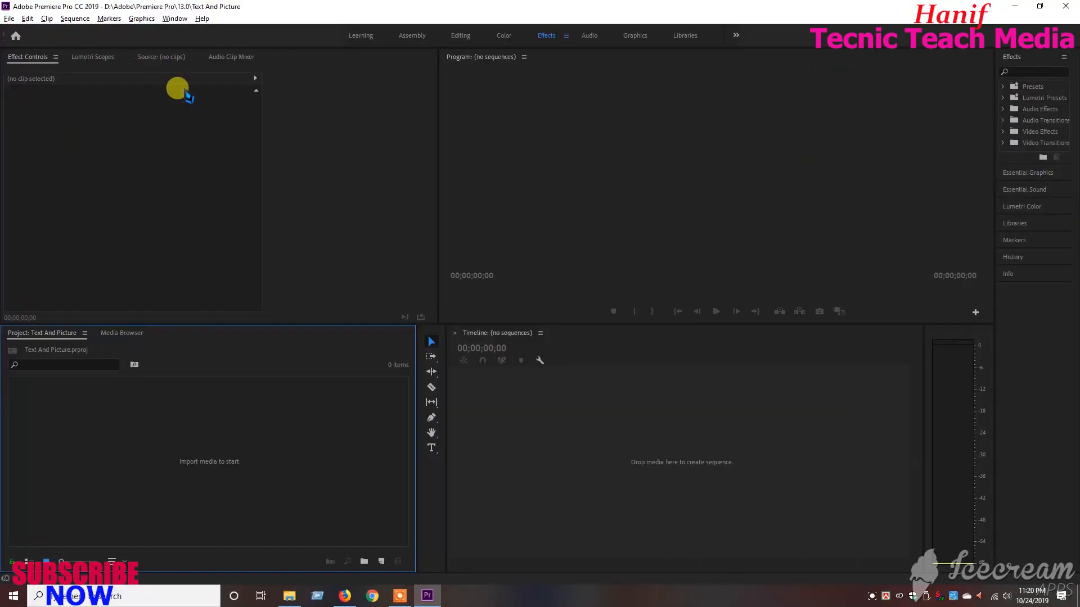
left_click(165, 56)
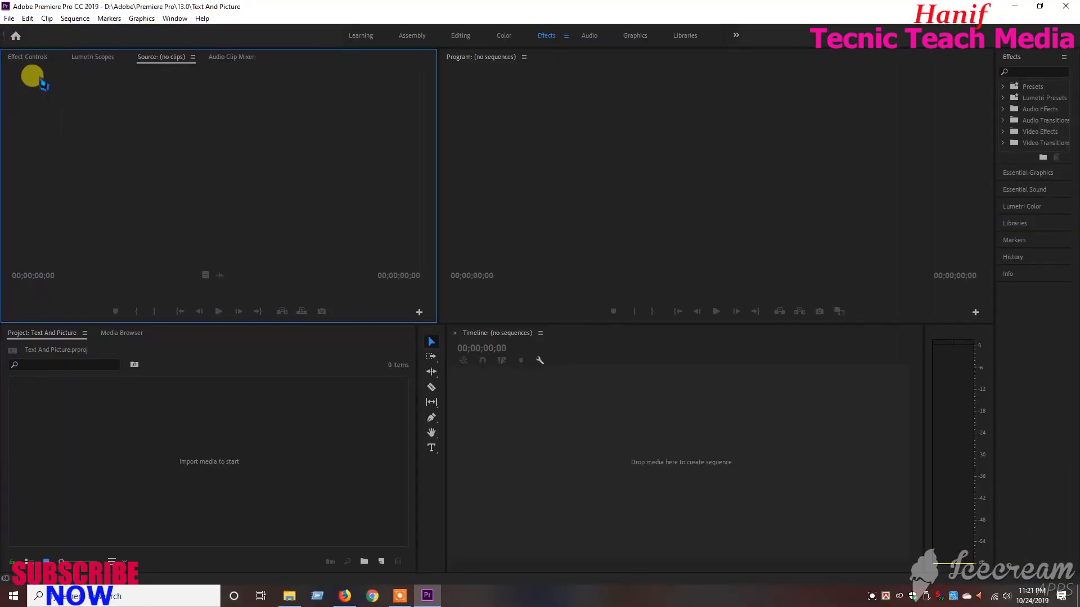
left_click(656, 174)
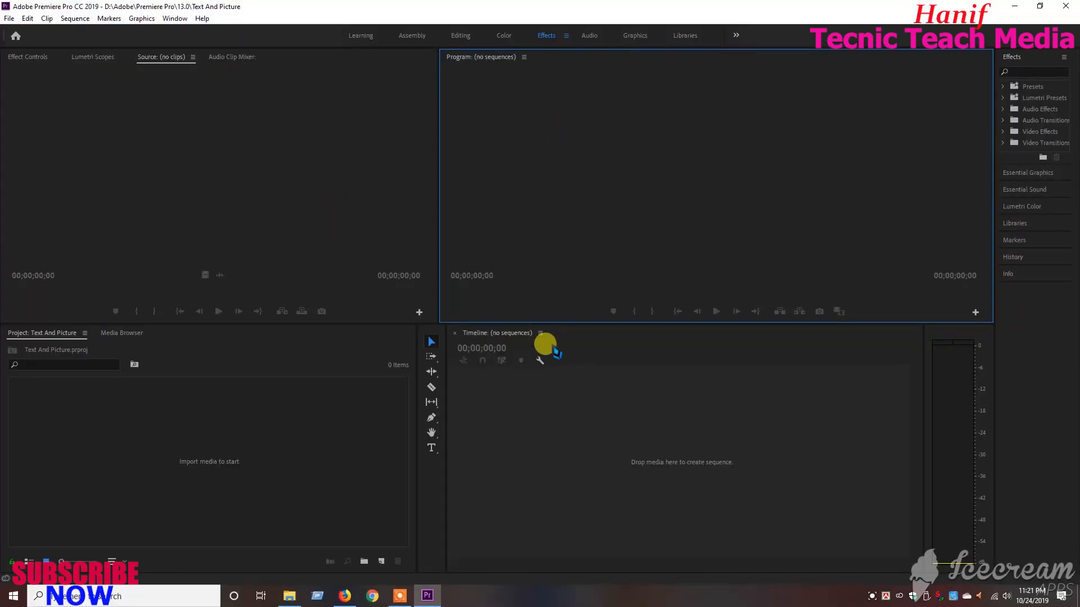
left_click(543, 416)
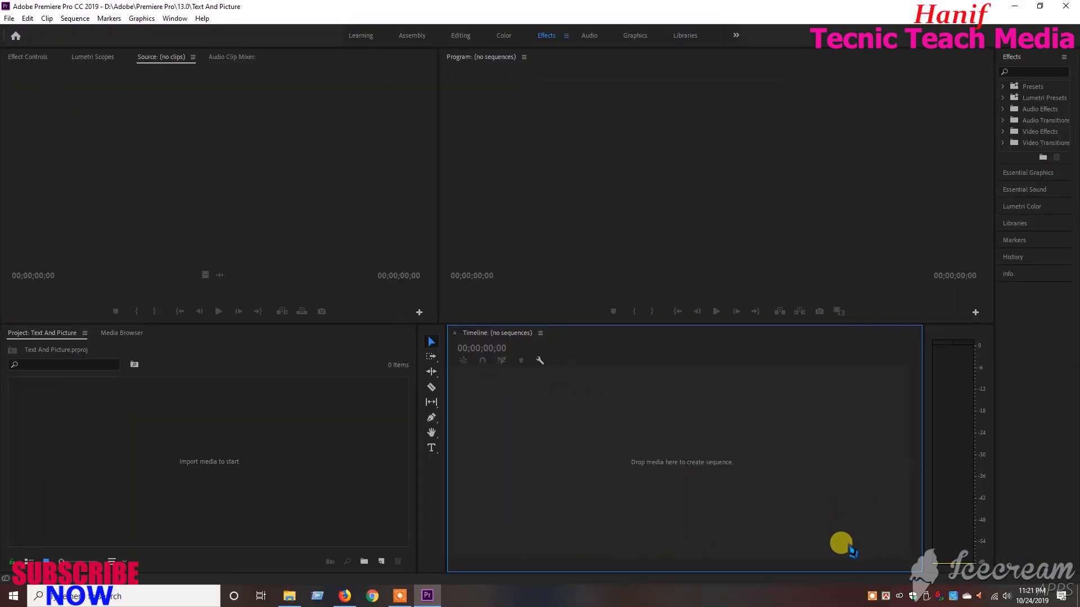
Step: Import the At_The_Game audio file from File Explorer's recent files into the project
left_click(288, 598)
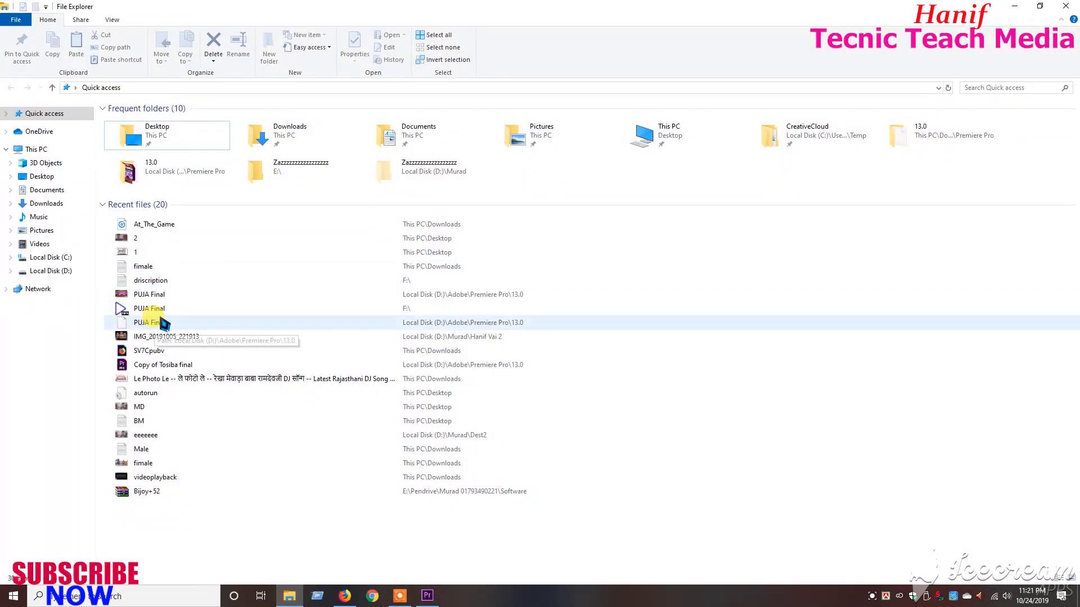
left_click(213, 225)
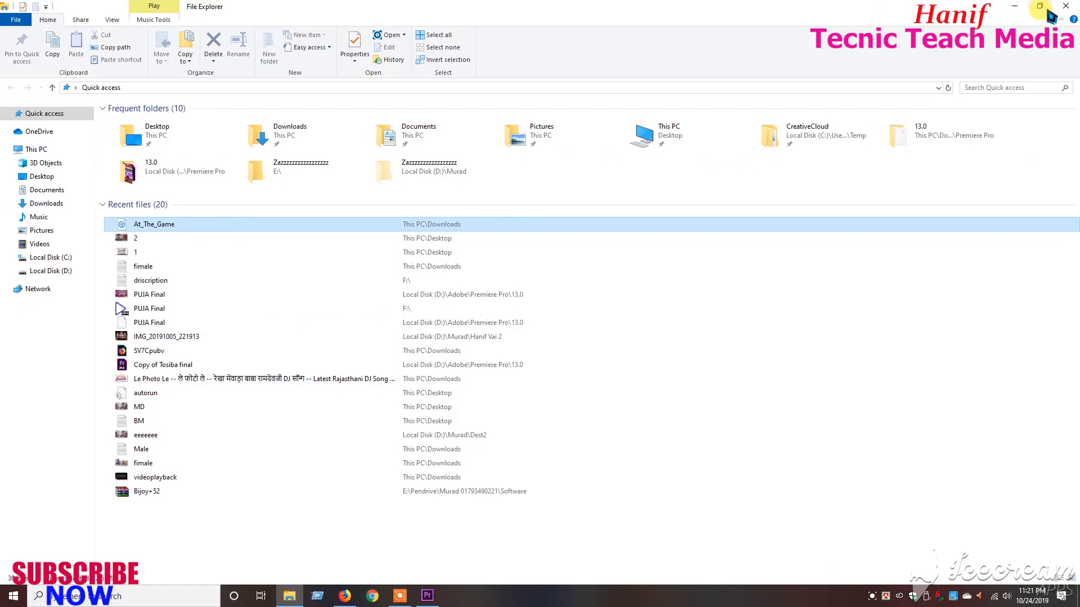
left_click(1039, 6)
left_click_drag(612, 297, 186, 494)
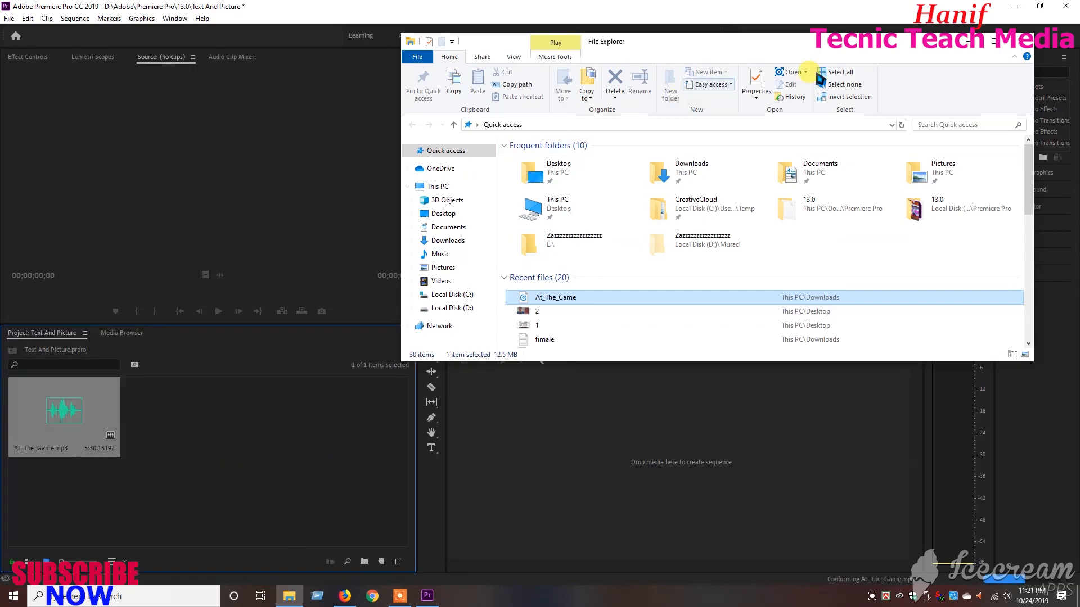
left_click(980, 42)
Step: Create a new sequence from the At_The_Game.mp3 clip
right_click(43, 405)
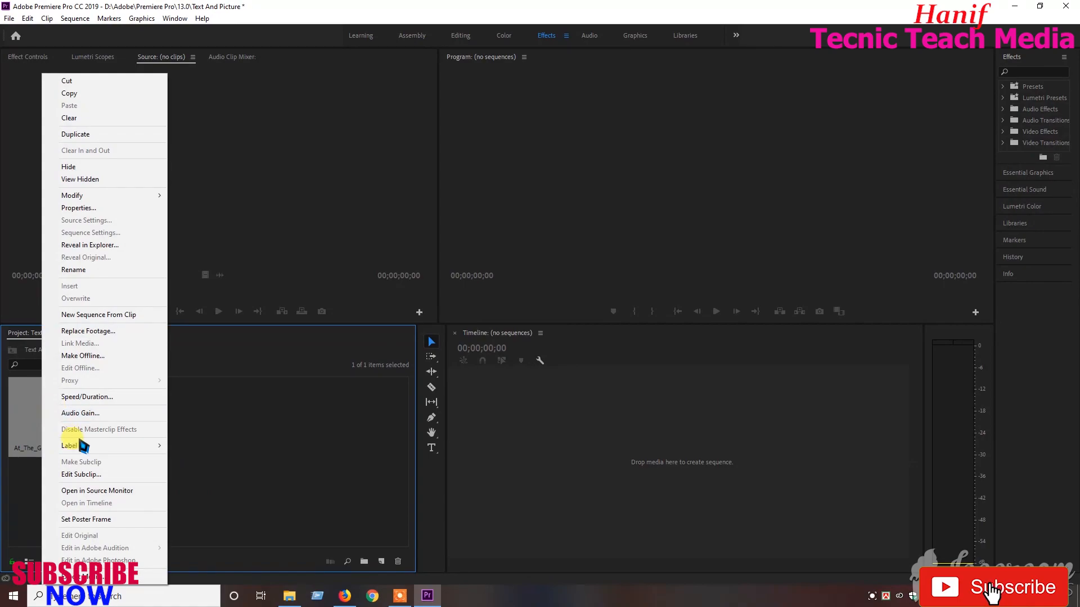
left_click(139, 314)
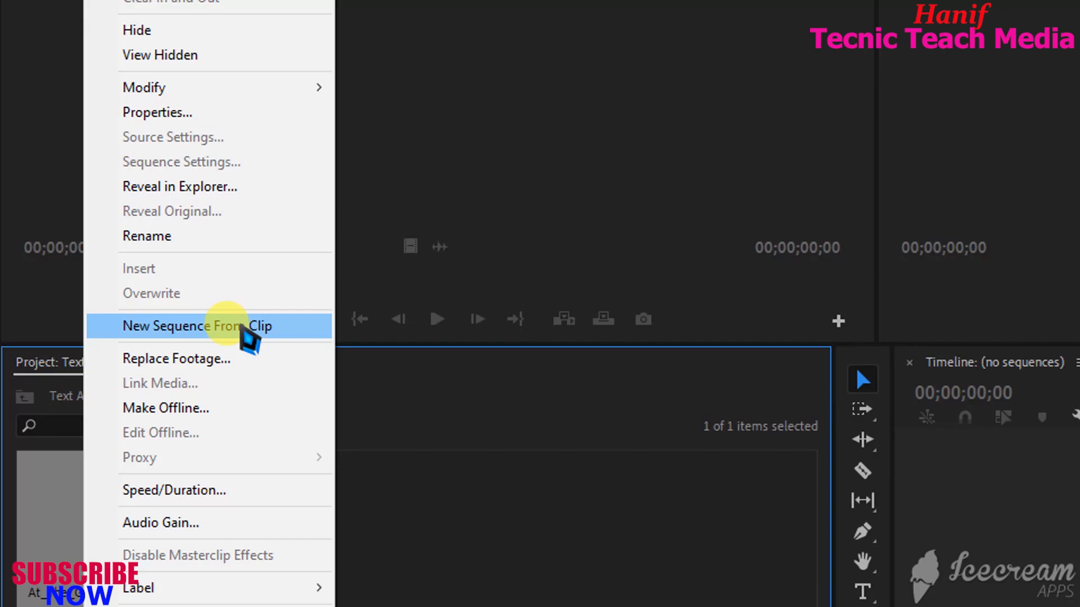
left_click(247, 332)
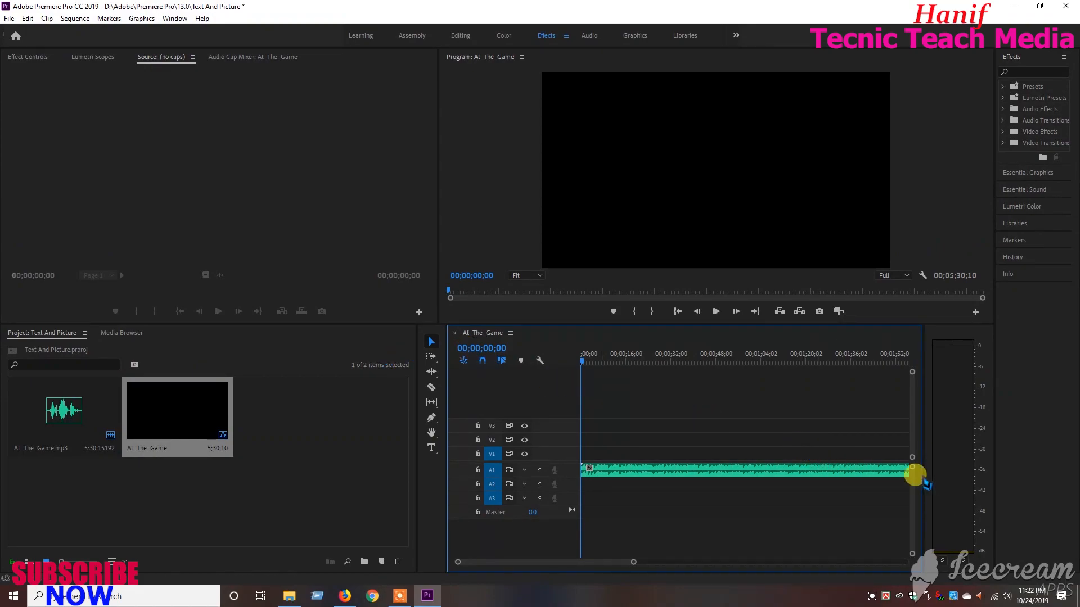
Step: Increase the audio tracks' height and preview the sequence's opening, returning the playhead to 00;00;00;00
mouse_move(912, 468)
left_mouse_down()
mouse_move(912, 485)
mouse_move(913, 457)
left_mouse_up()
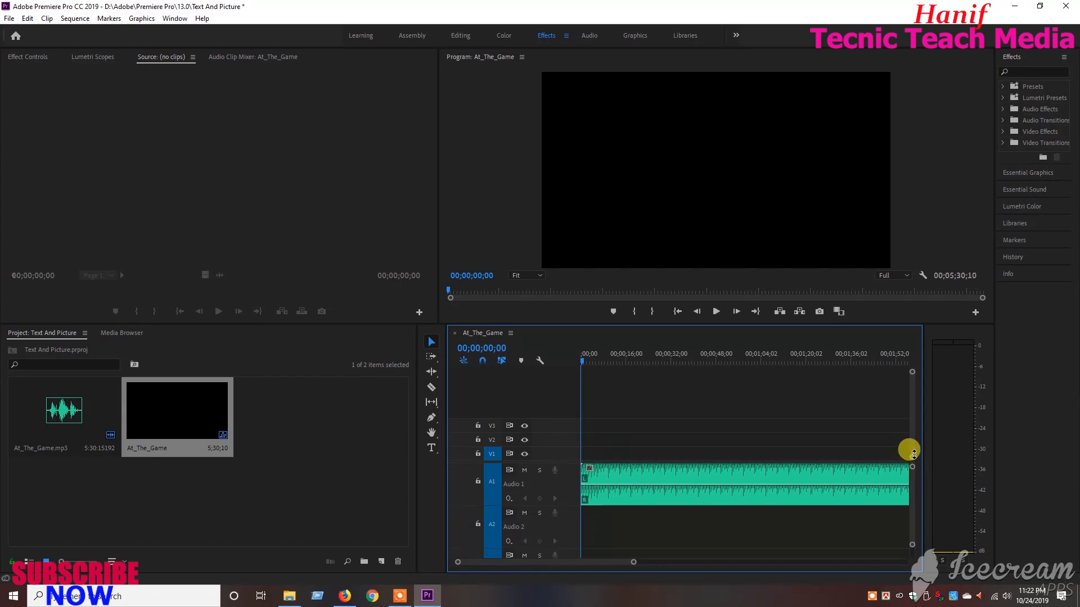
left_click(716, 311)
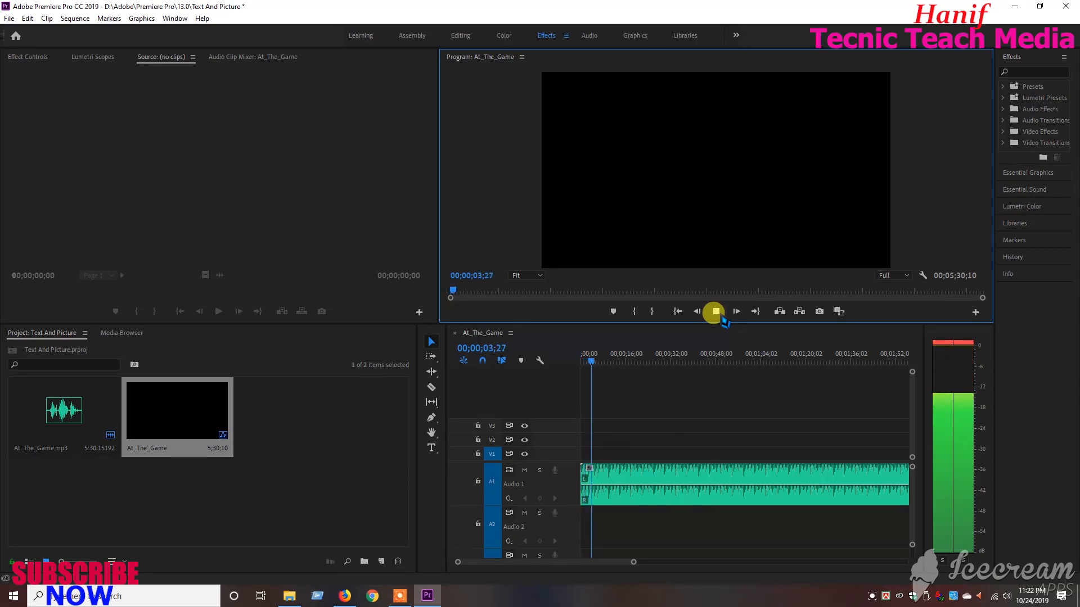
left_click(716, 311)
left_click_drag(593, 365, 510, 342)
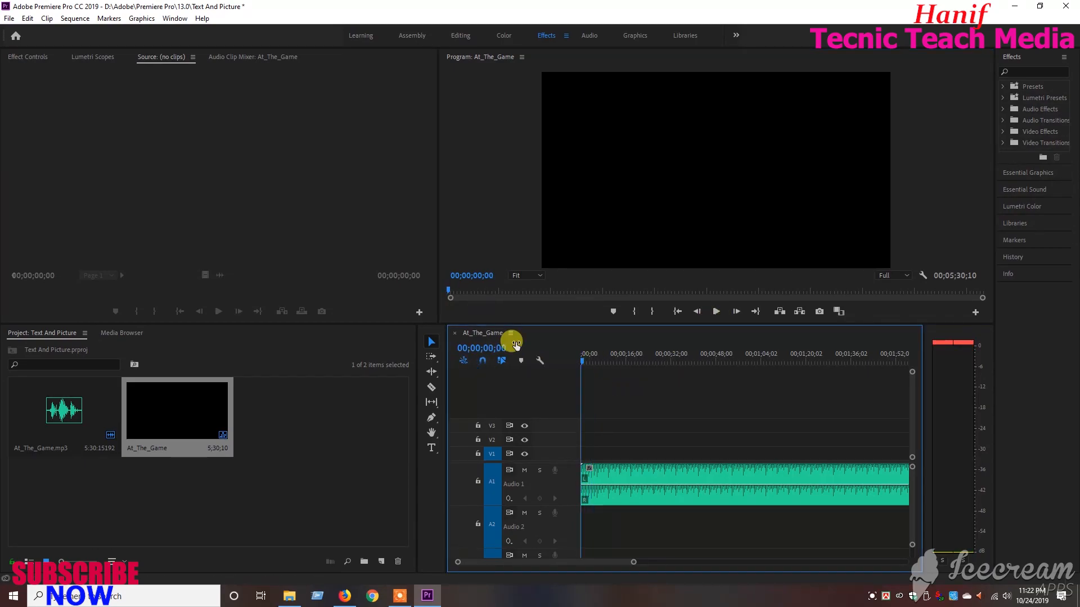
Step: Enlarge the Program monitor area and increase the height of the sequence's video tracks
left_click_drag(634, 563, 827, 561)
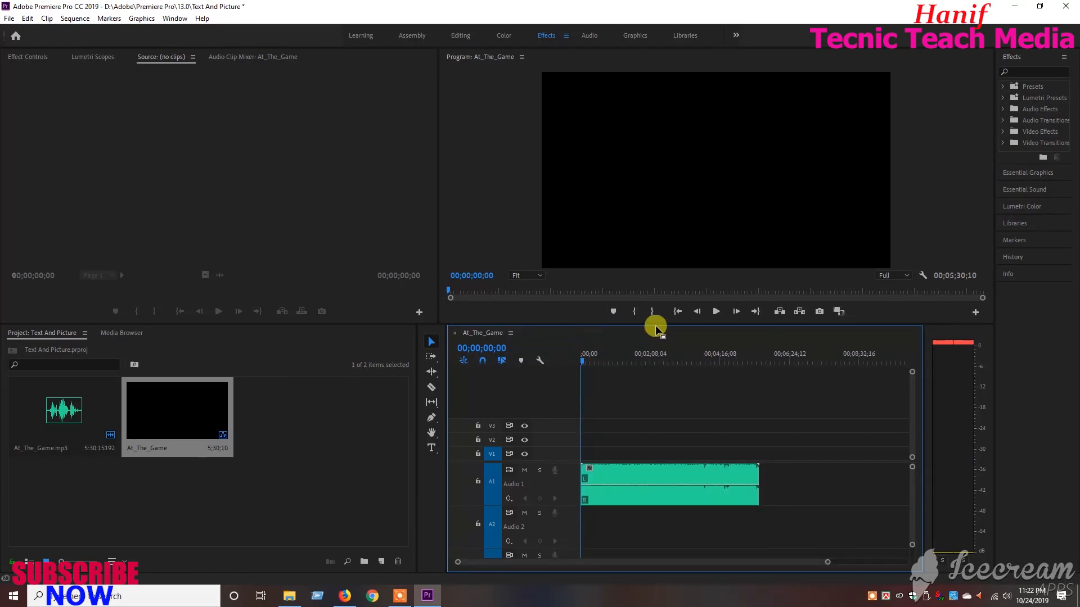
left_click_drag(643, 325, 645, 353)
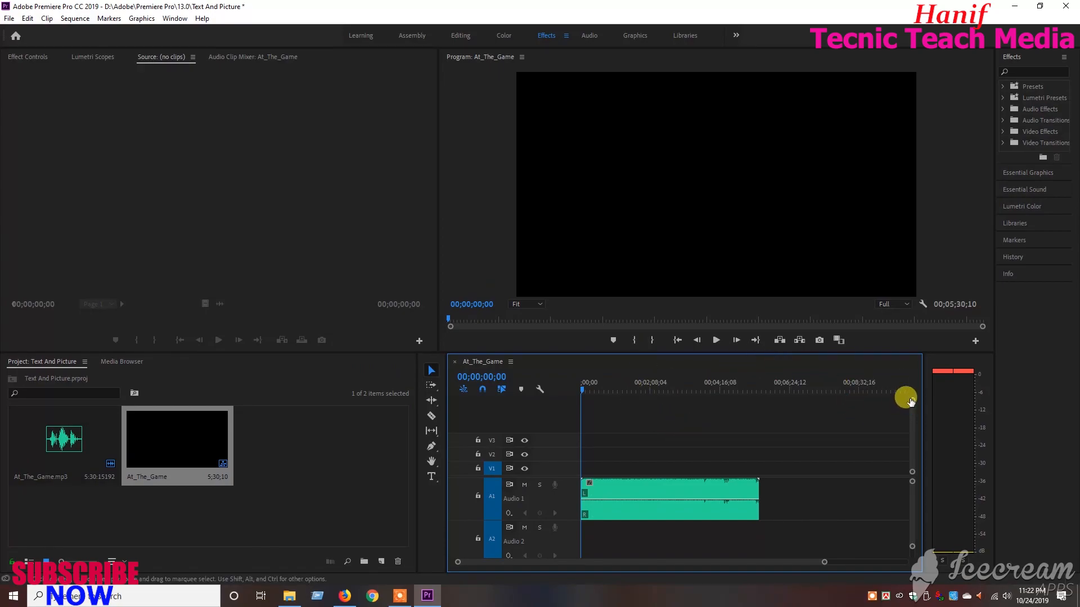
left_click_drag(911, 402, 919, 366)
left_click_drag(919, 367, 918, 367)
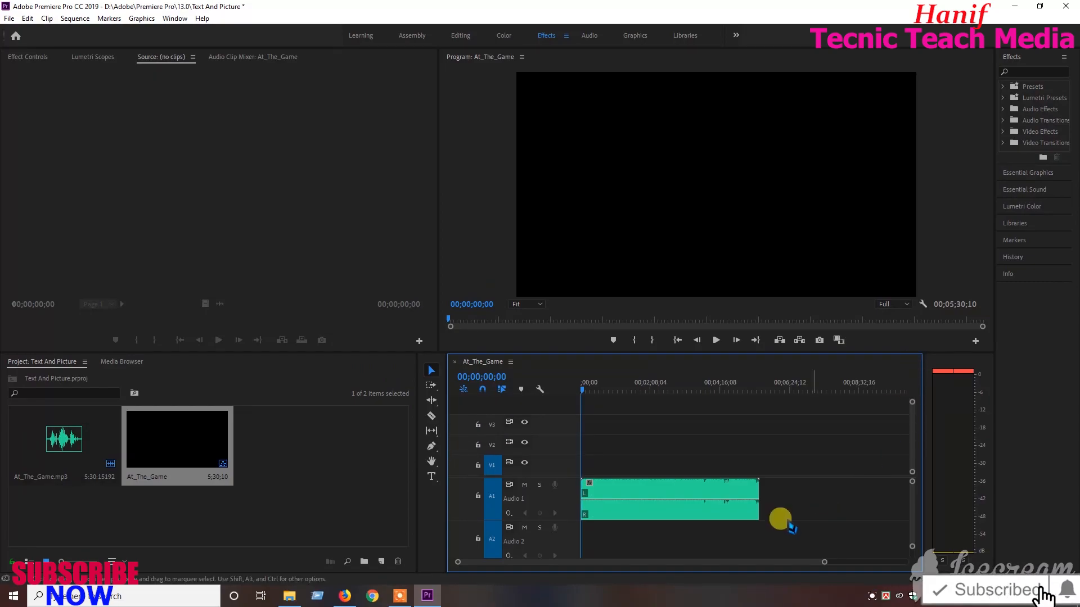
Step: Switch to File Explorer and open the Biyer pic picture folder inside the Dest2 folder on Local Disk (D:)
left_click(291, 596)
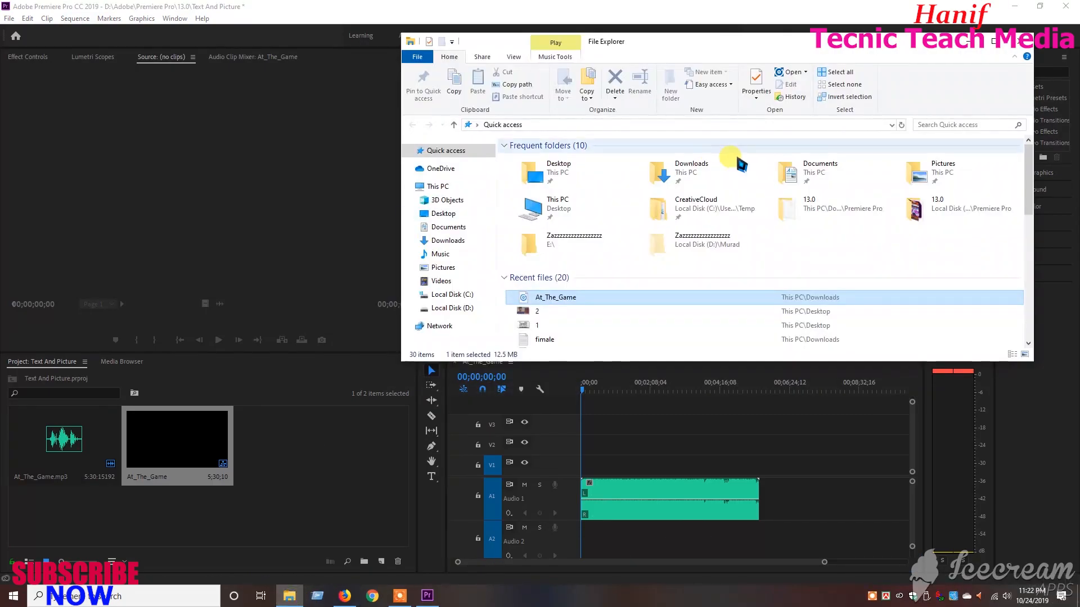
left_click(562, 298)
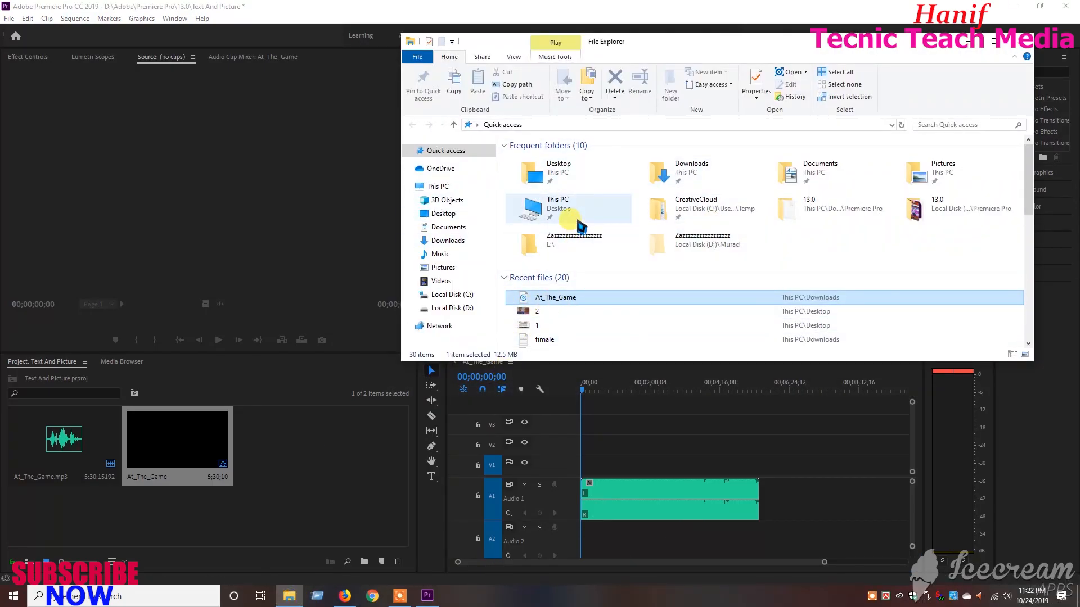
left_click(453, 308)
left_click(532, 170)
double_click(539, 173)
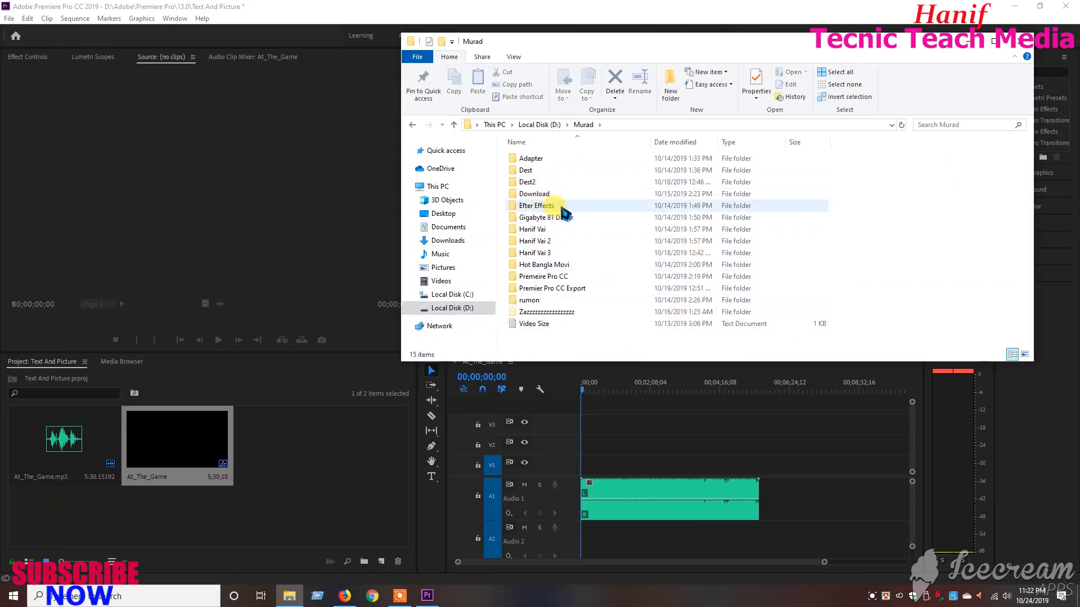
left_click(539, 171)
double_click(538, 170)
left_click(413, 124)
double_click(529, 183)
double_click(535, 172)
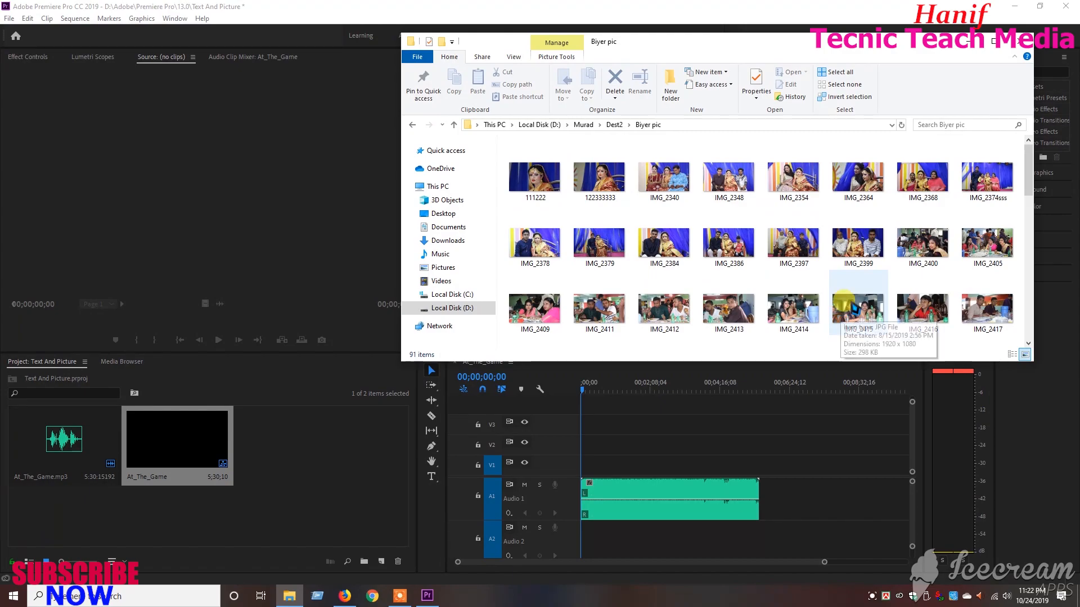
Step: Look through the Biyer pic folder, return to the Dest2 folder and open its Camera Roll folder
scroll(914, 251, "down", 4)
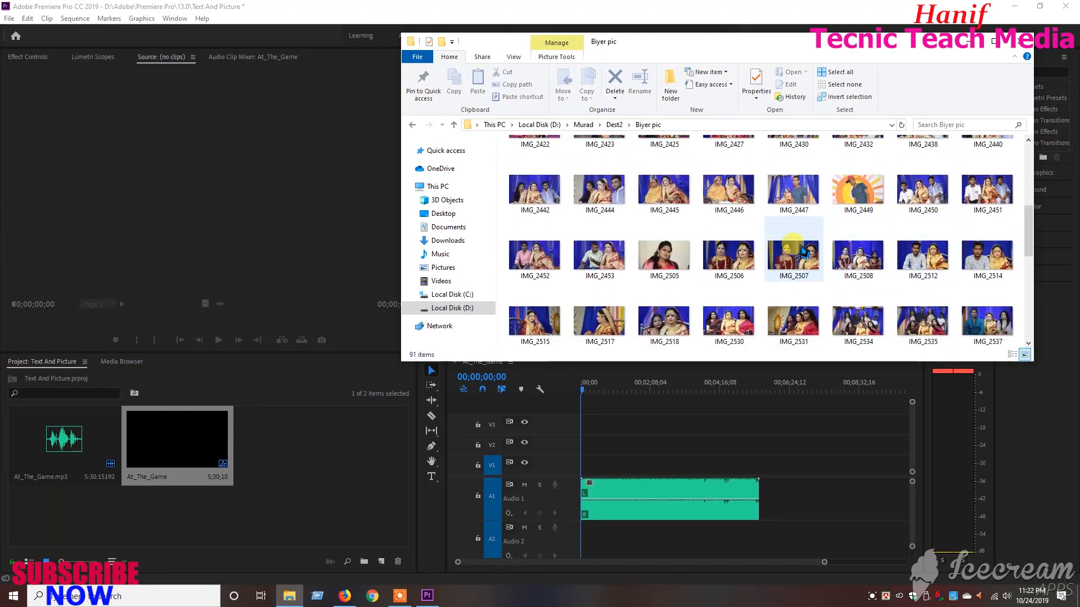
left_click(412, 125)
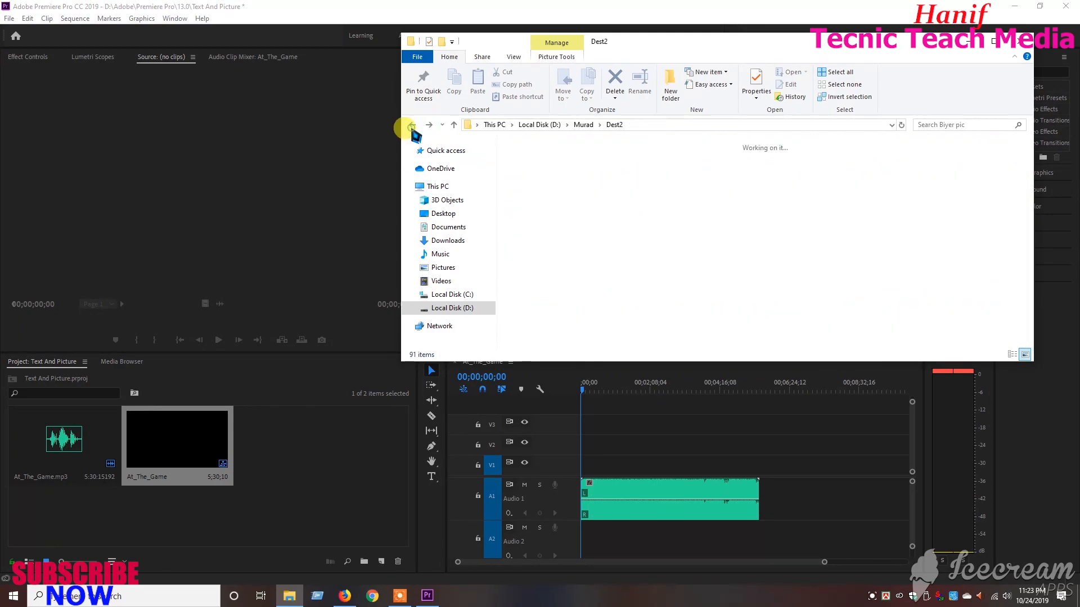
double_click(599, 171)
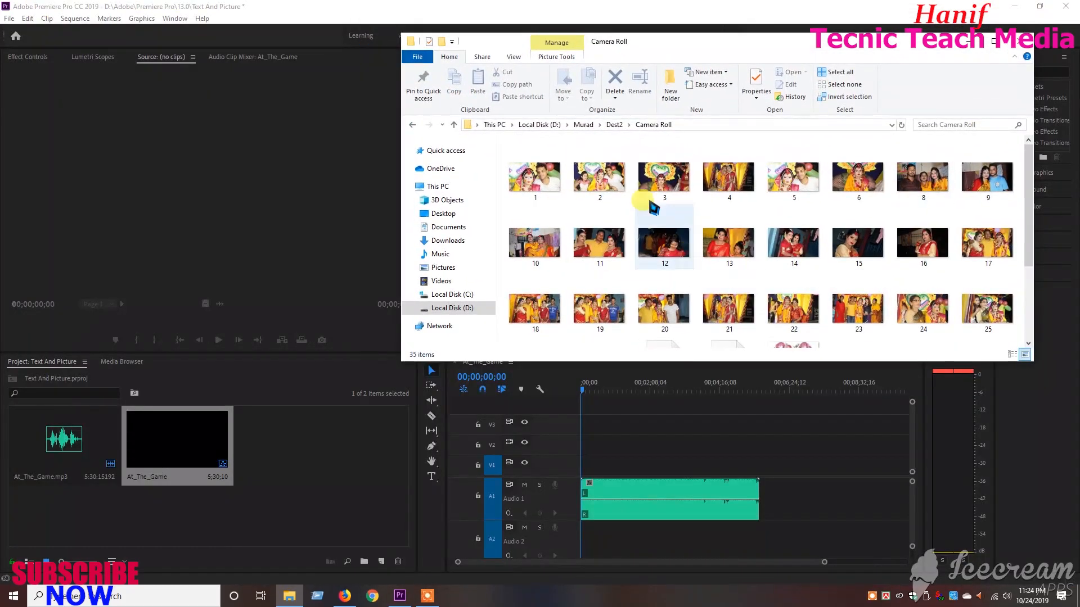
Step: Select all files in the Camera Roll folder except the desktop file and the E234 .ai file
left_click_drag(502, 177, 1034, 364)
left_click_drag(889, 344, 899, 454)
left_click(748, 228, "ctrl")
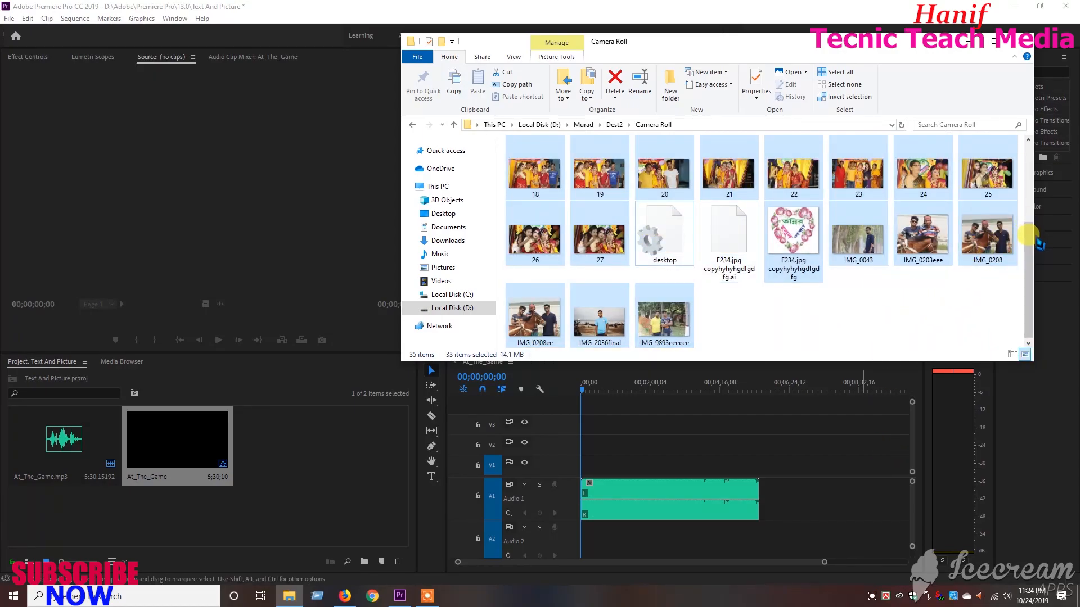
Step: Deselect the E234 heart picture and all pictures whose names start with IMG, keeping only the numbered pictures selected
left_click_drag(1030, 238, 1021, 224)
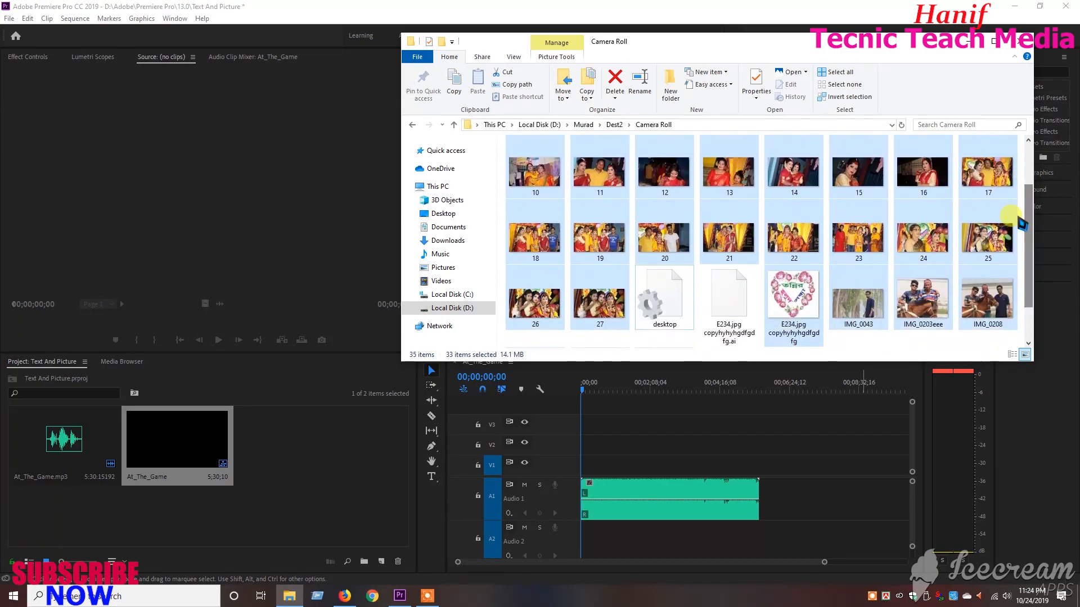
left_click(787, 306, "ctrl")
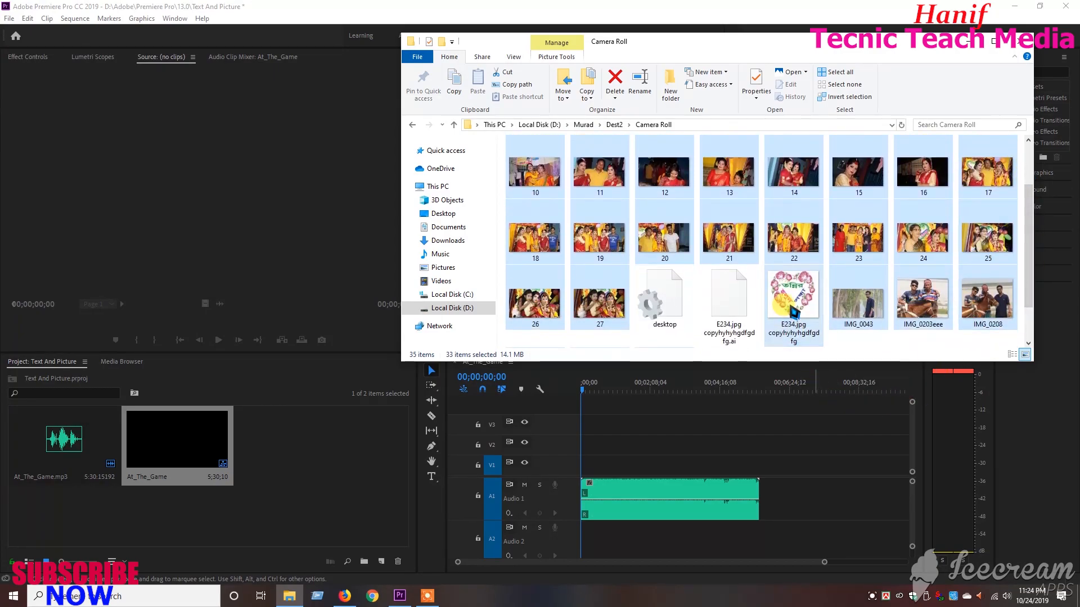
left_click(871, 319, "ctrl")
left_click(967, 301, "ctrl")
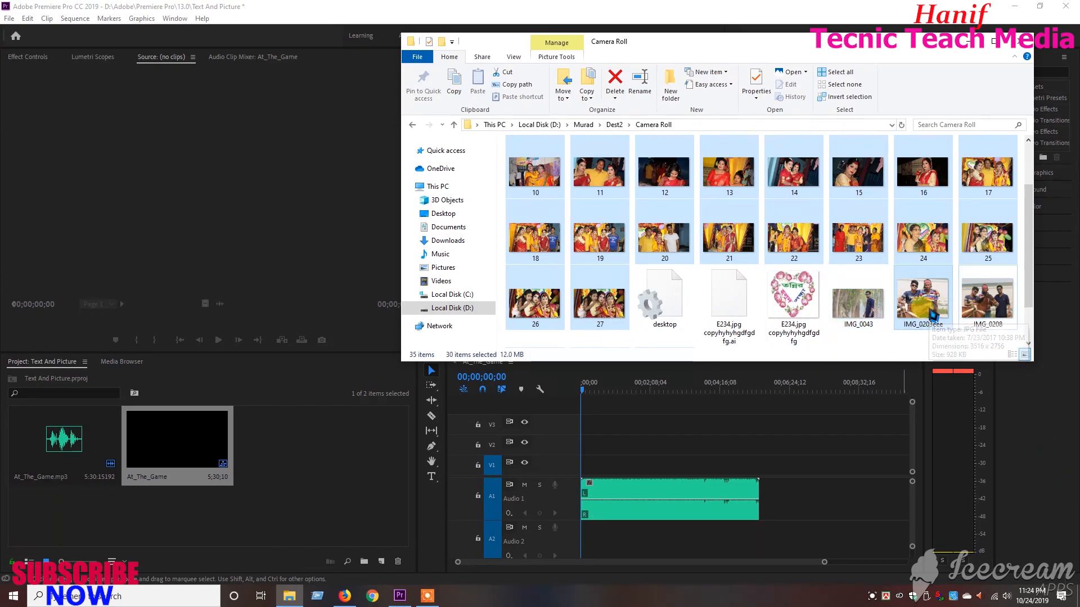
left_click(925, 295, "ctrl")
scroll(1027, 281, "down", 2)
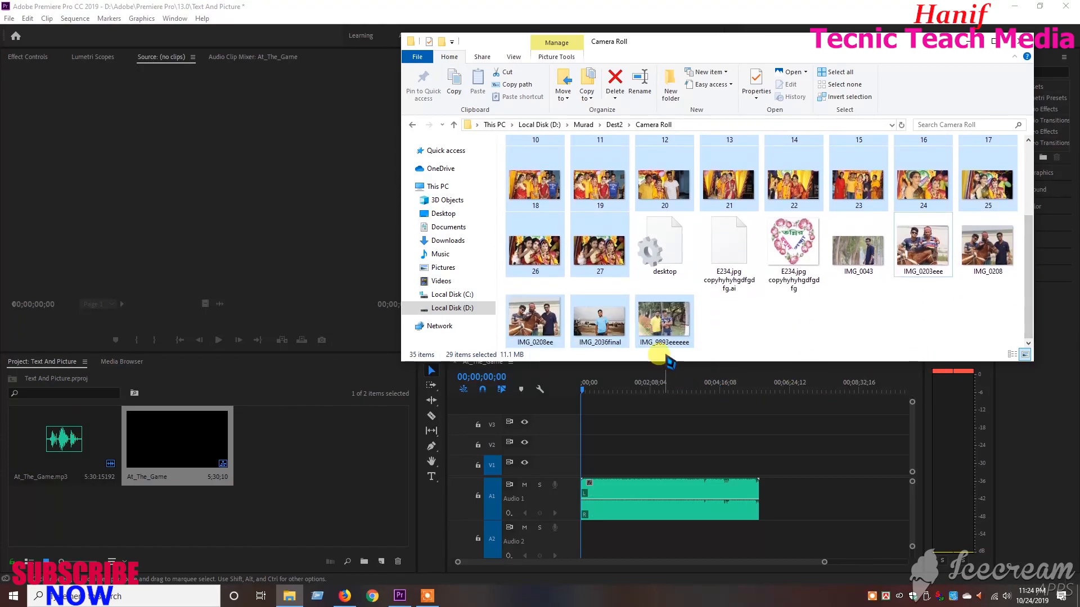
left_click(675, 337, "ctrl")
left_click(598, 337, "ctrl")
left_click(551, 337, "ctrl")
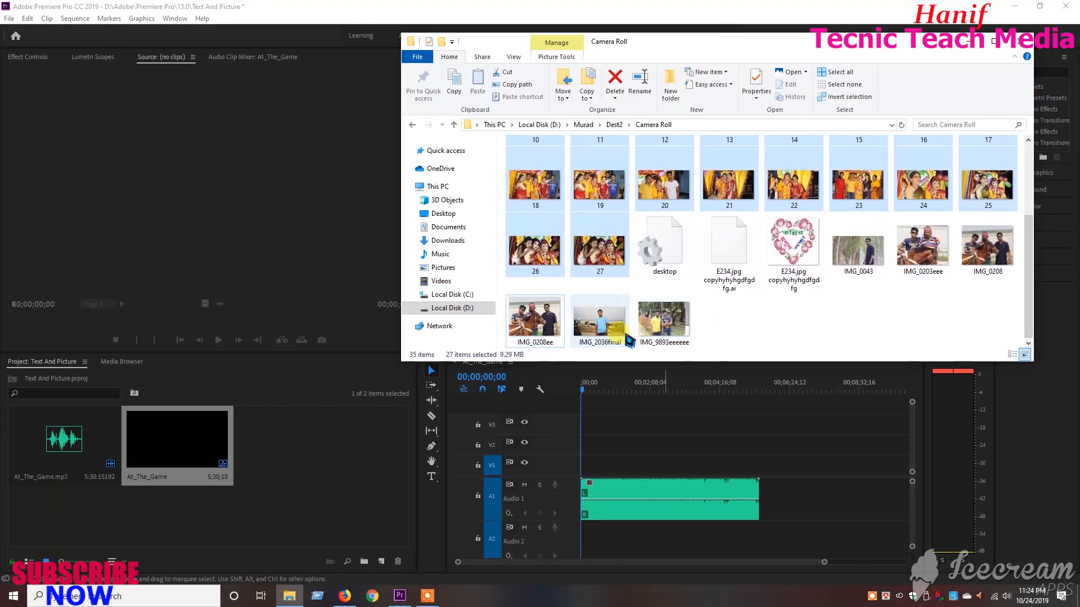
Step: Import the selected numbered pictures into the Text And Picture project and put File Explorer away
left_click_drag(1024, 260, 1029, 147)
left_click_drag(540, 276, 278, 489)
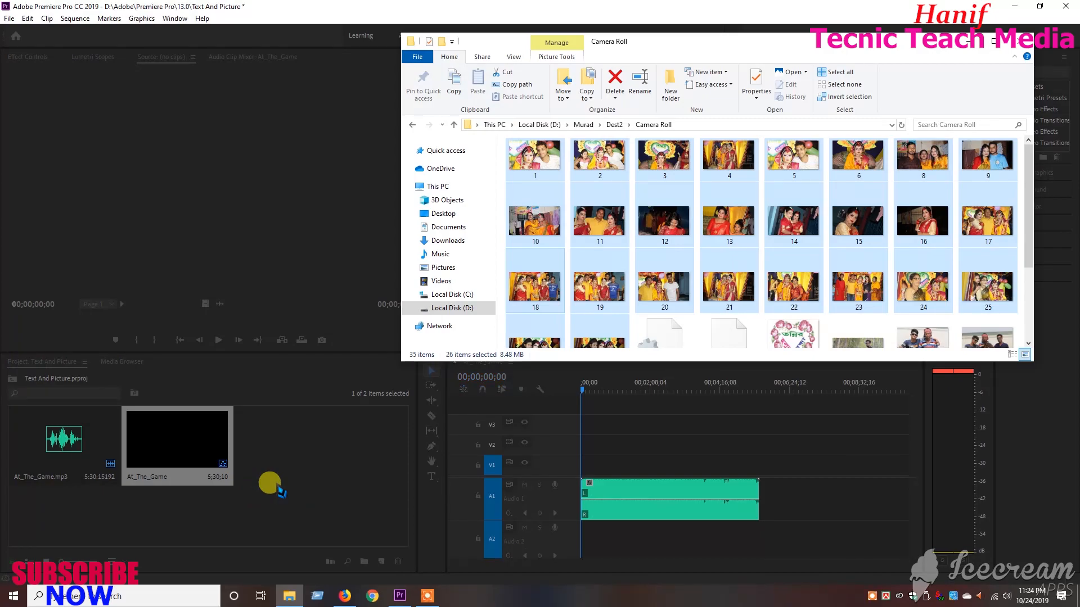
left_click(967, 44)
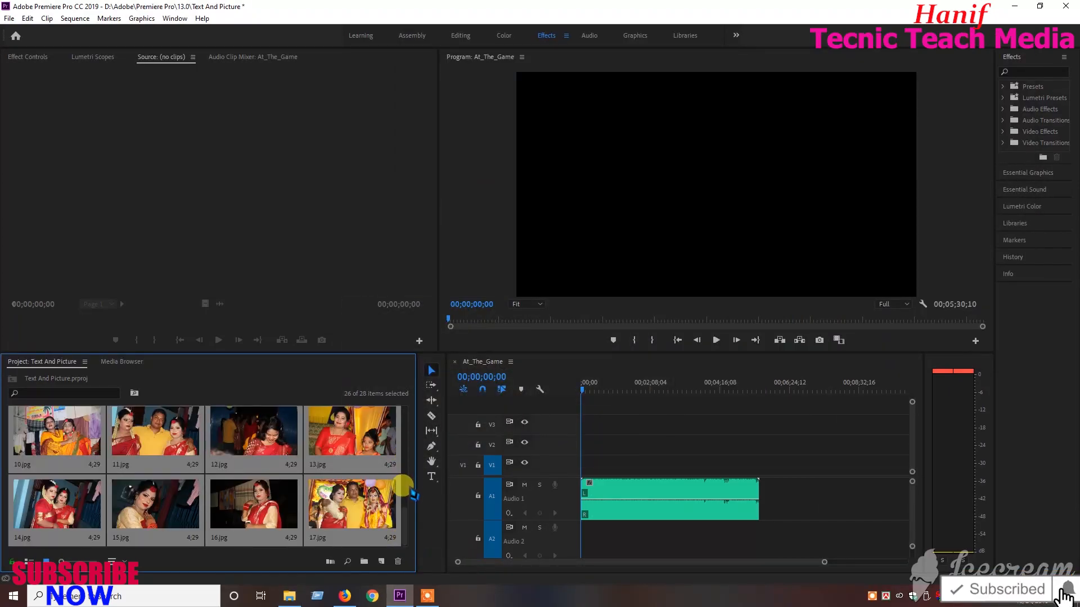
Step: Place 18.jpg at the start of track V1 and zoom the timeline in around it
scroll(403, 447, "down", 3)
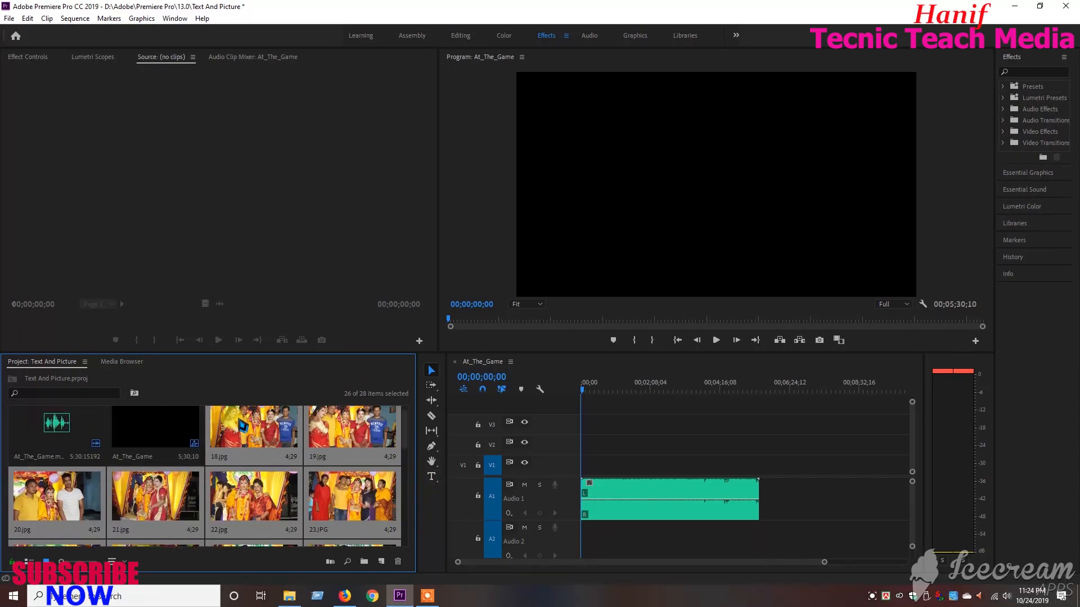
left_click(276, 460)
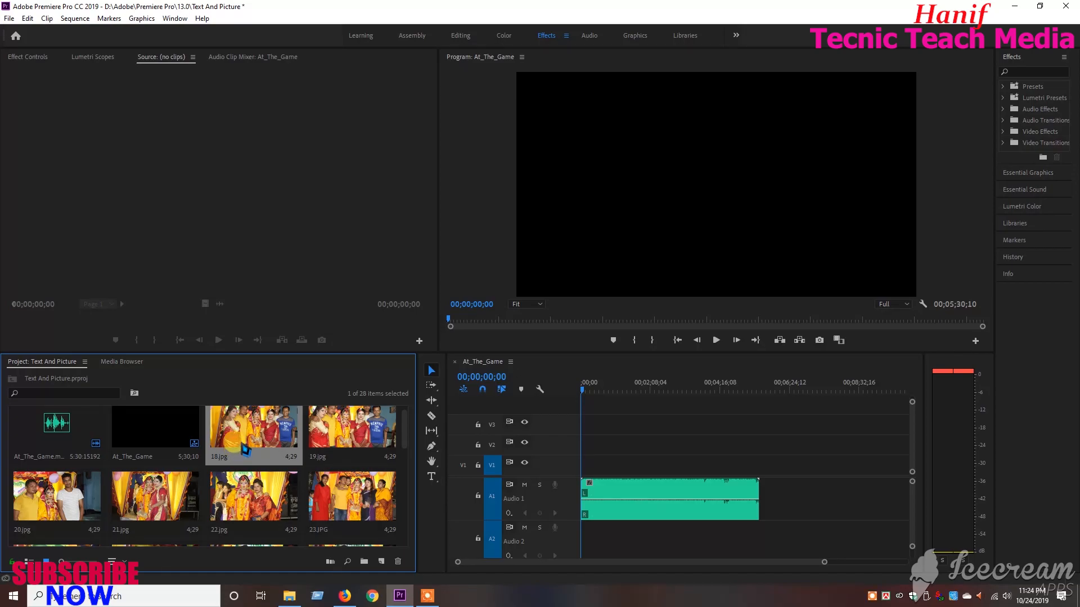
mouse_move(246, 443)
left_mouse_down()
mouse_move(644, 456)
mouse_move(581, 469)
left_mouse_up()
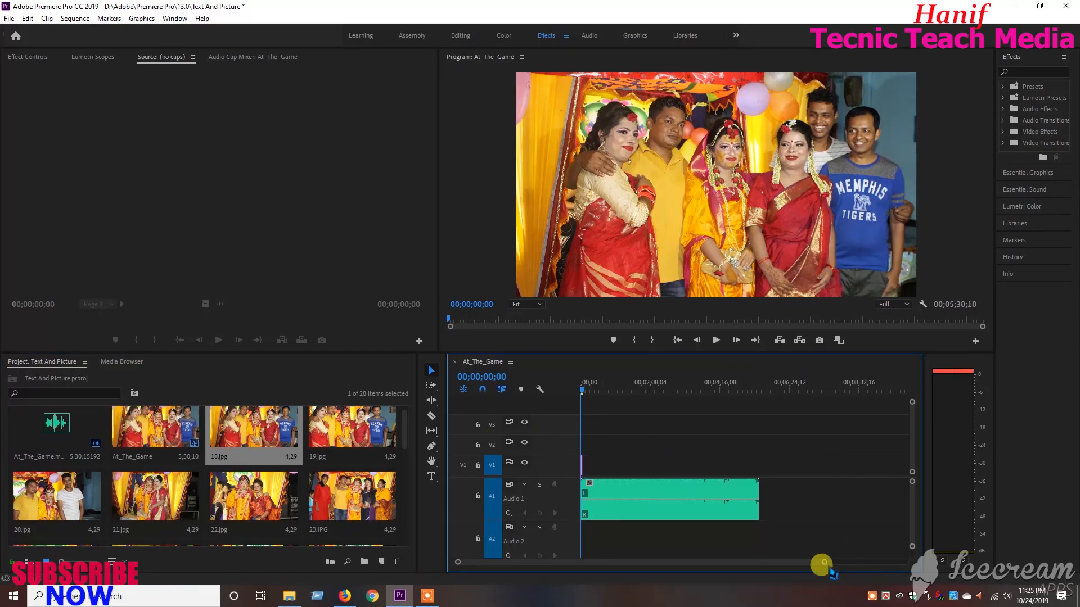
left_click_drag(822, 563, 687, 572)
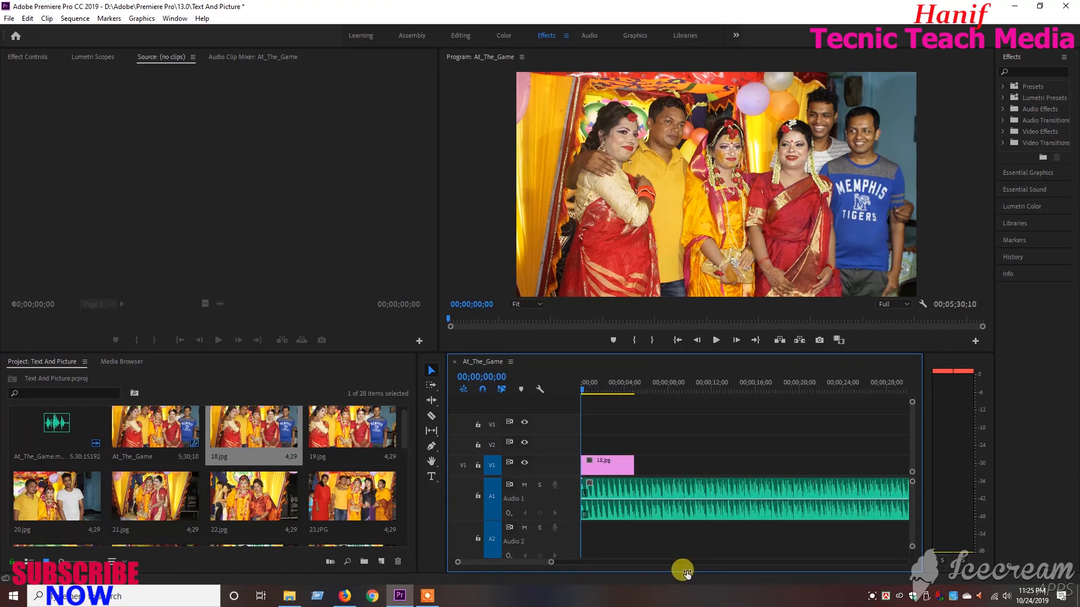
Step: Apply the default transition to the start of the 18.jpg clip and play back the opening
right_click(585, 468)
left_click(630, 540)
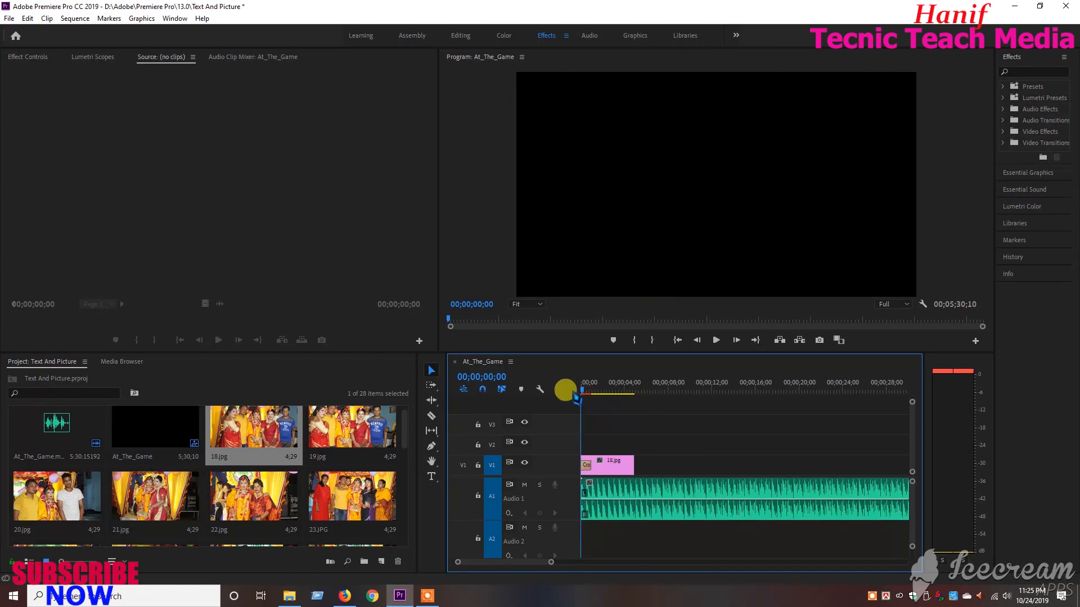
left_click(716, 340)
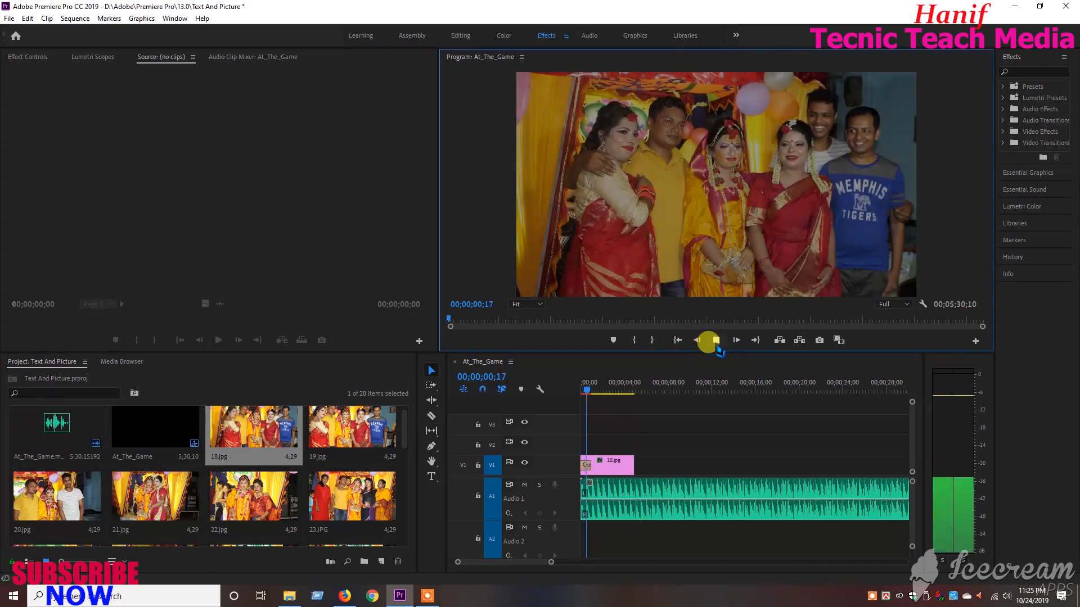
left_click(716, 340)
left_click(600, 400)
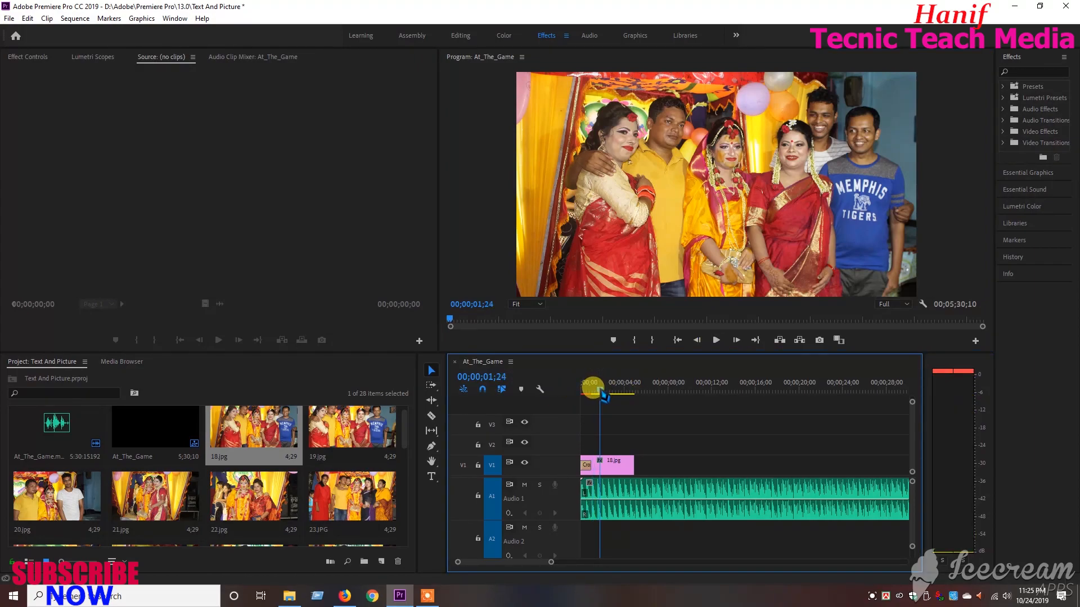
left_click_drag(598, 397, 572, 401)
left_click(716, 339)
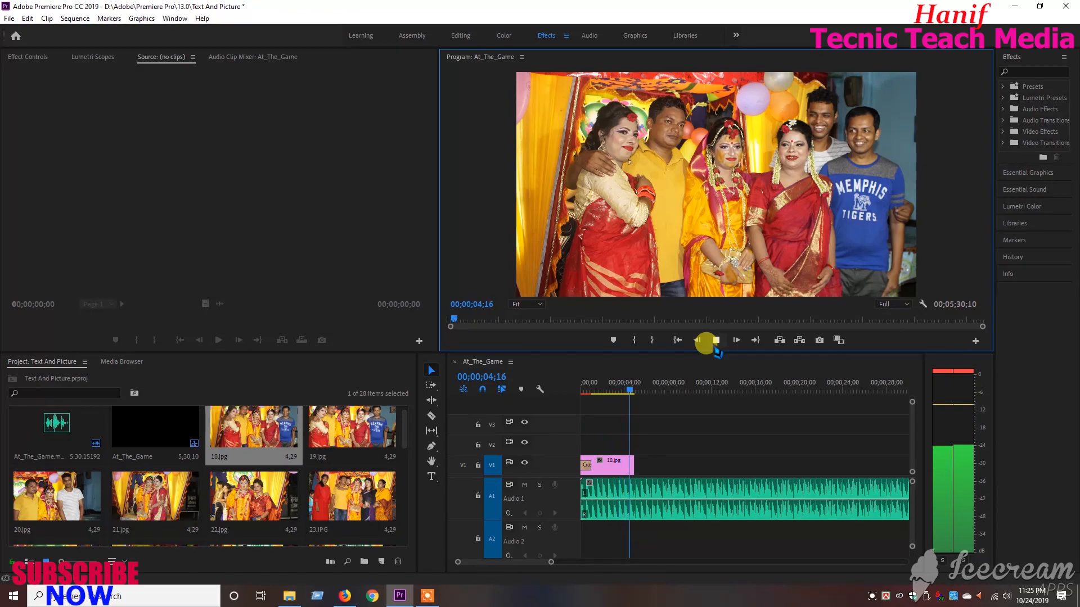
left_click(715, 341)
Step: Move the playhead to the end of the 18.jpg clip and place 19.jpg directly after it on V1
left_click(635, 396)
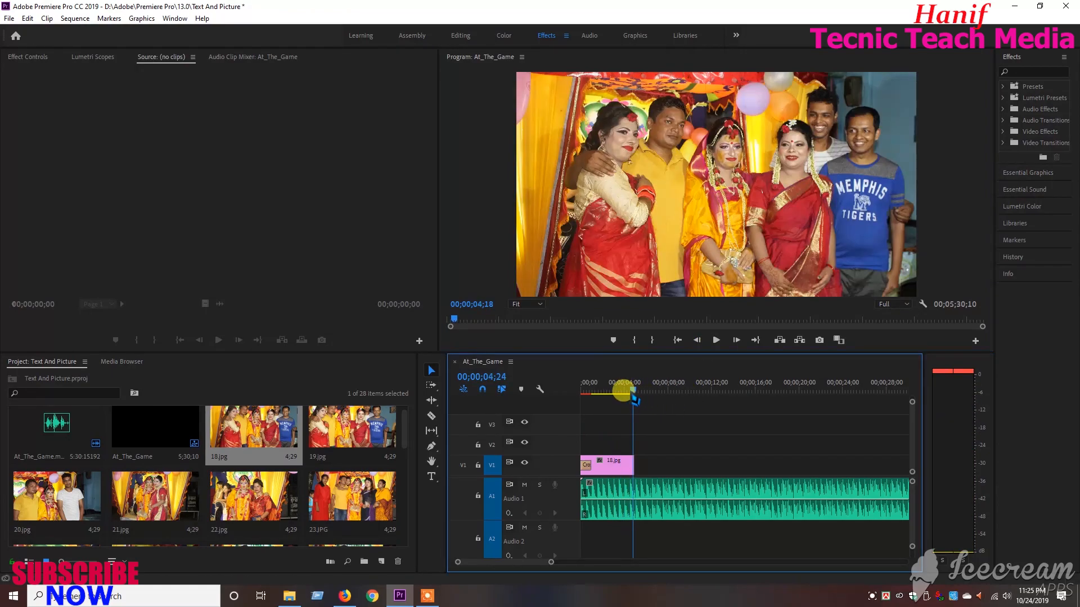
left_click_drag(632, 396, 637, 396)
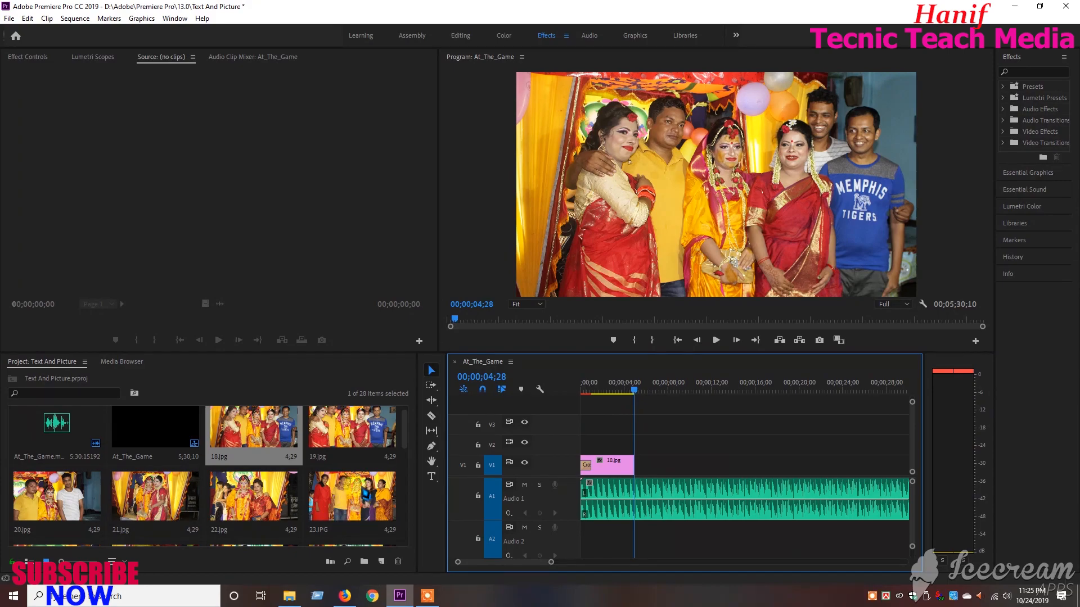
left_click_drag(340, 431, 635, 472)
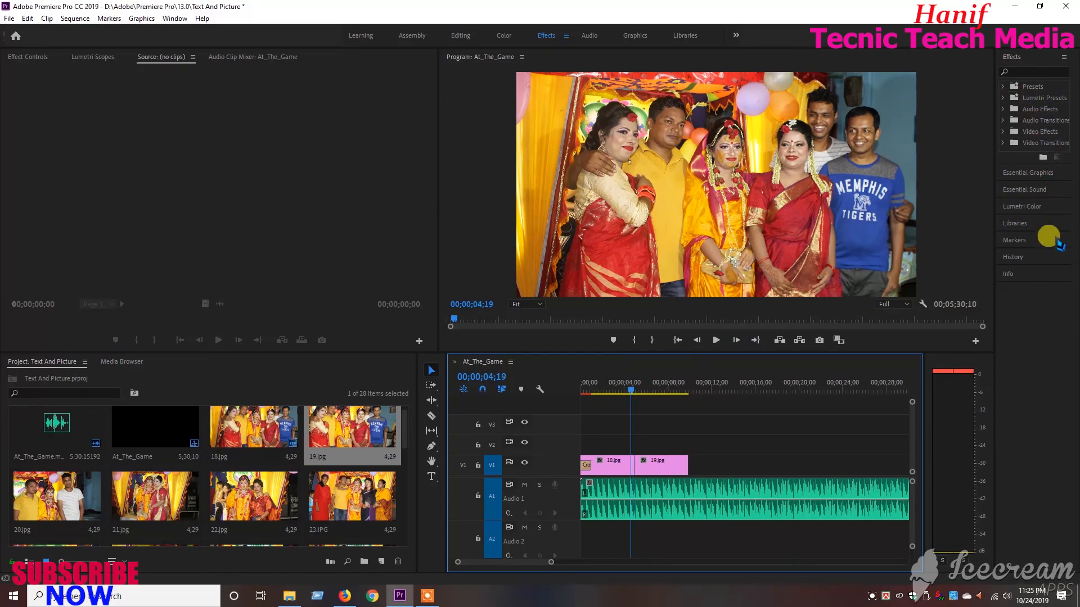
Step: Find the Slide transition among the video transitions and apply it to the cut between 18.jpg and 19.jpg
left_click(1046, 144)
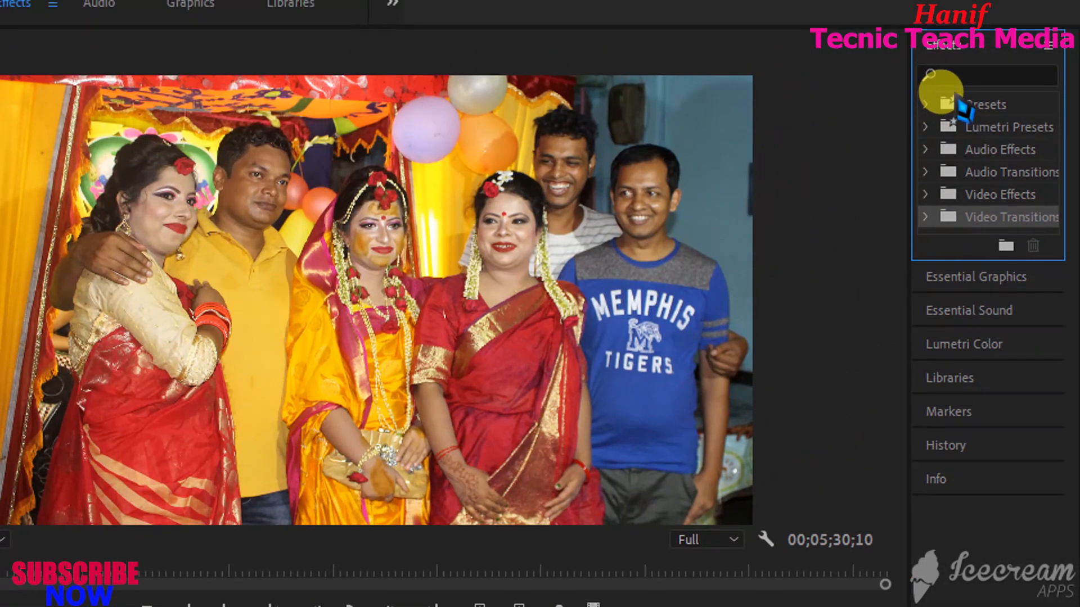
double_click(1003, 220)
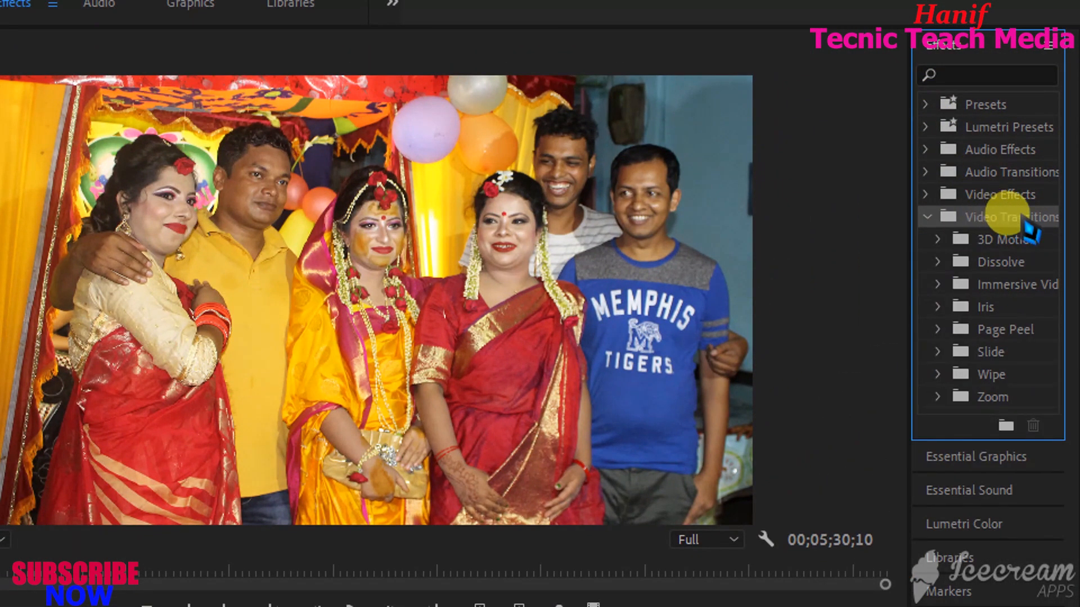
left_click(990, 405)
double_click(971, 397)
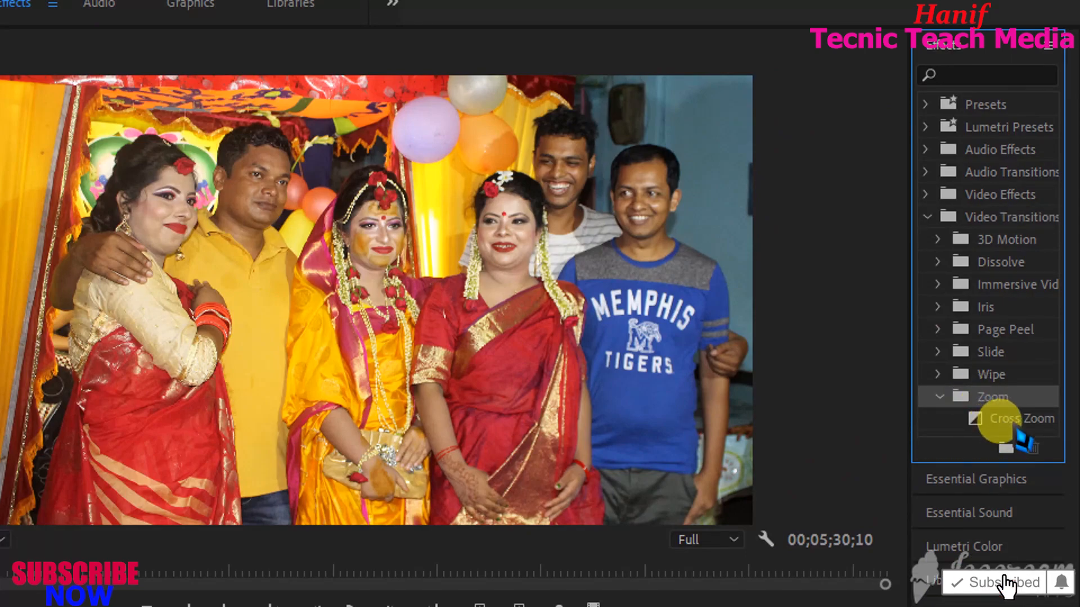
double_click(982, 353)
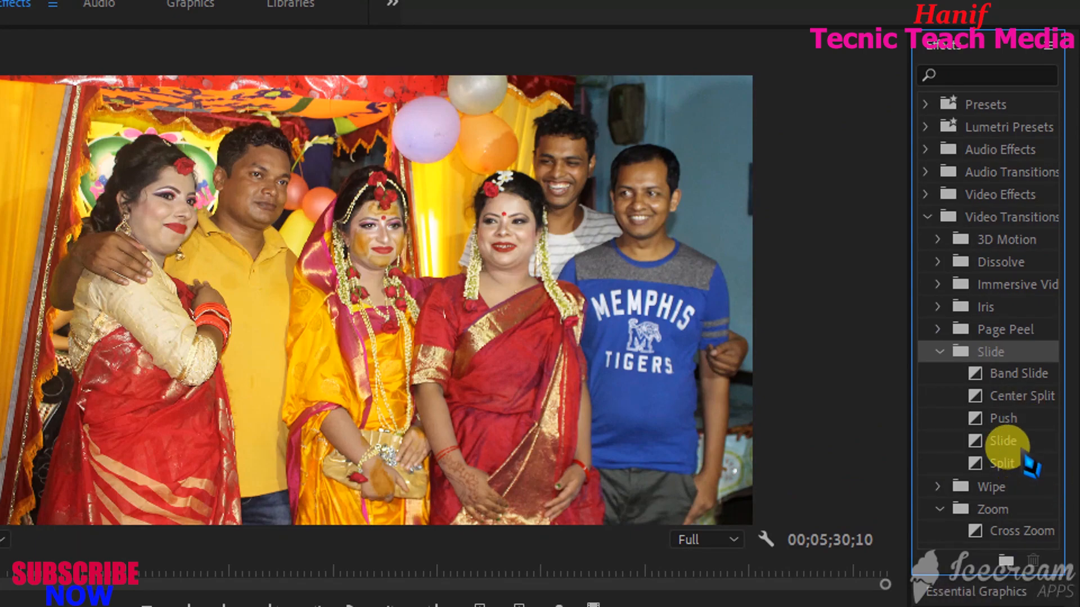
left_click(1000, 442)
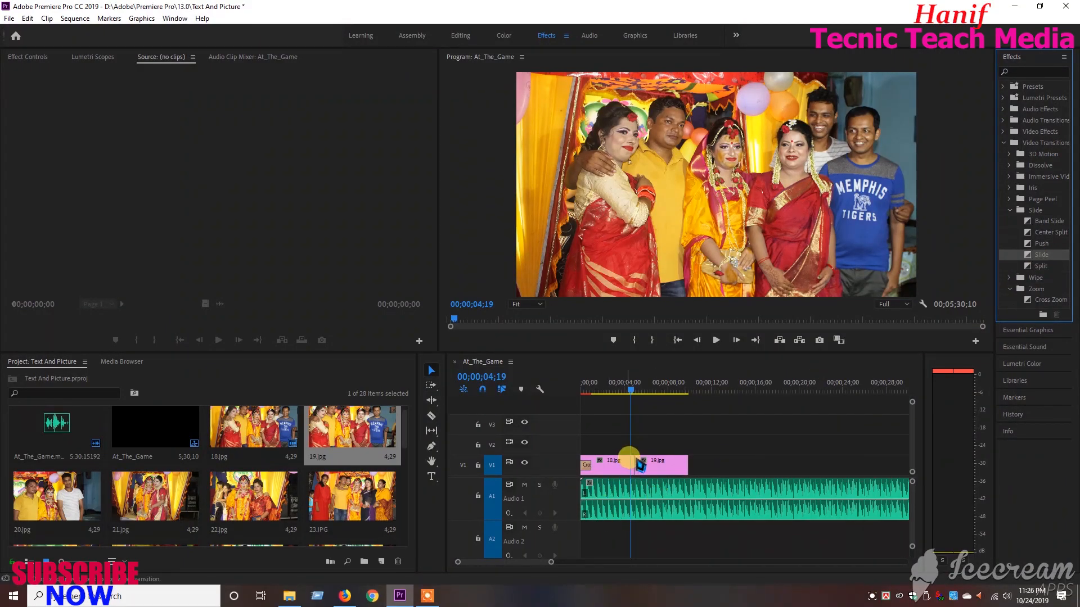
left_click_drag(636, 460, 635, 462)
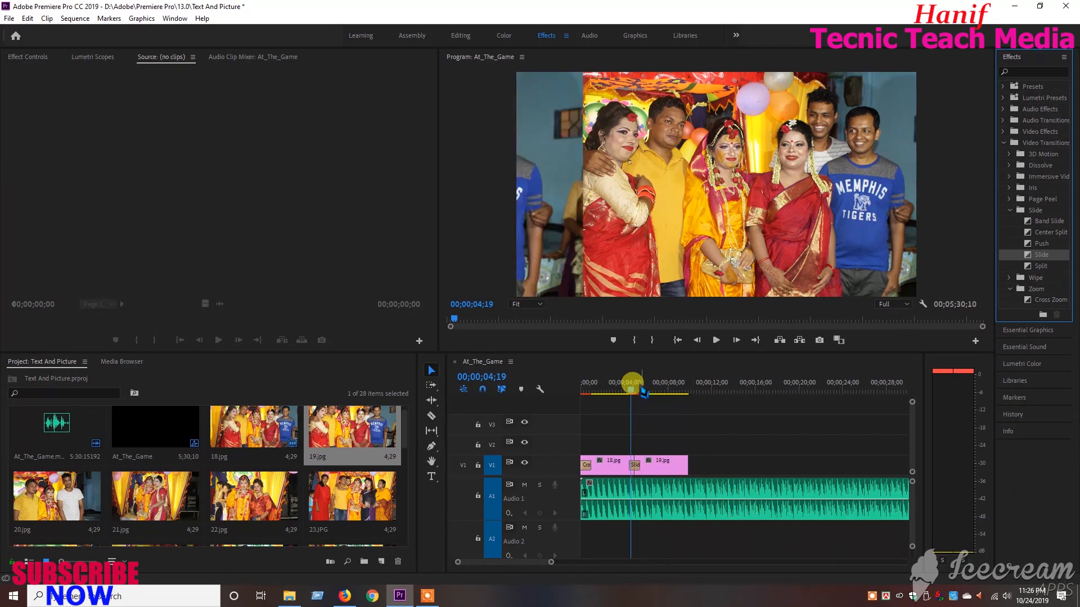
Step: Play the sequence from the beginning to check the Slide transition
left_click_drag(630, 391, 484, 390)
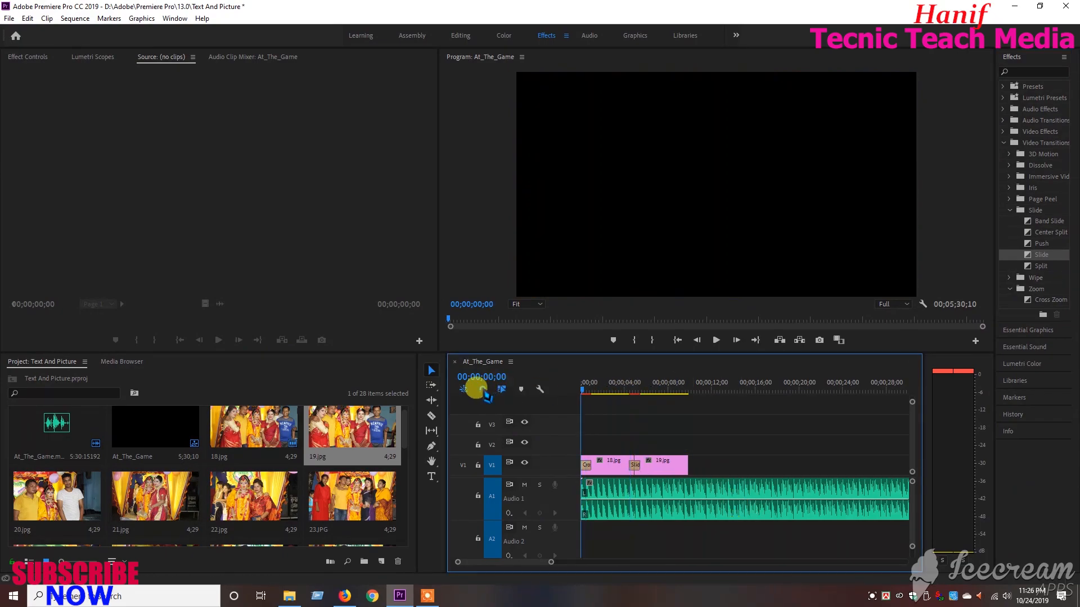
left_click(715, 340)
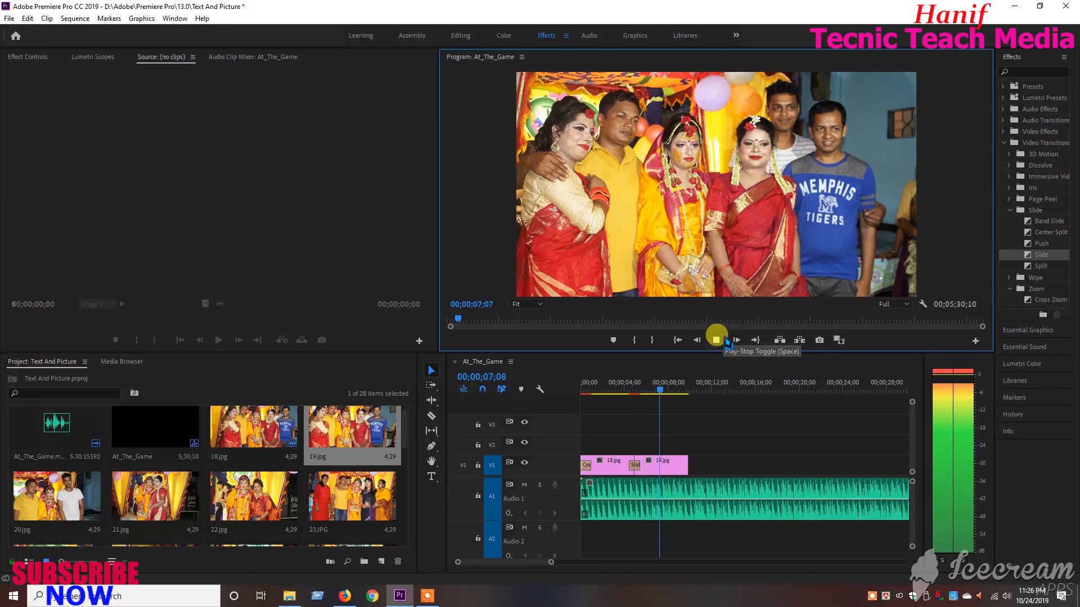
left_click(716, 340)
Step: Add 20.jpg and 21.jpg one after another behind the 19.jpg clip on V1
left_click_drag(404, 442, 405, 448)
left_click_drag(82, 487, 697, 474)
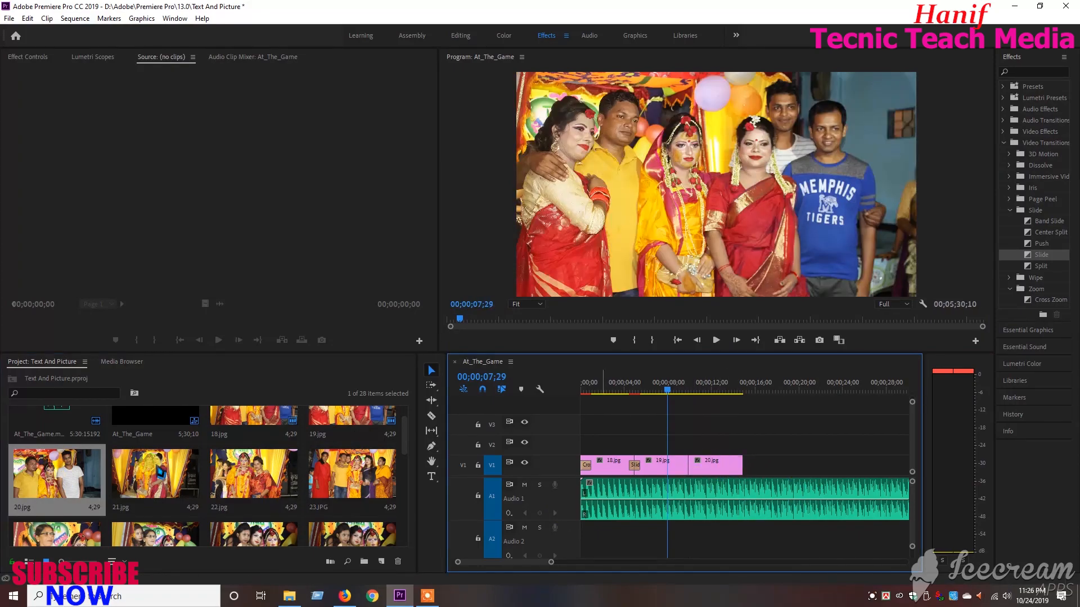
left_click_drag(155, 474, 748, 476)
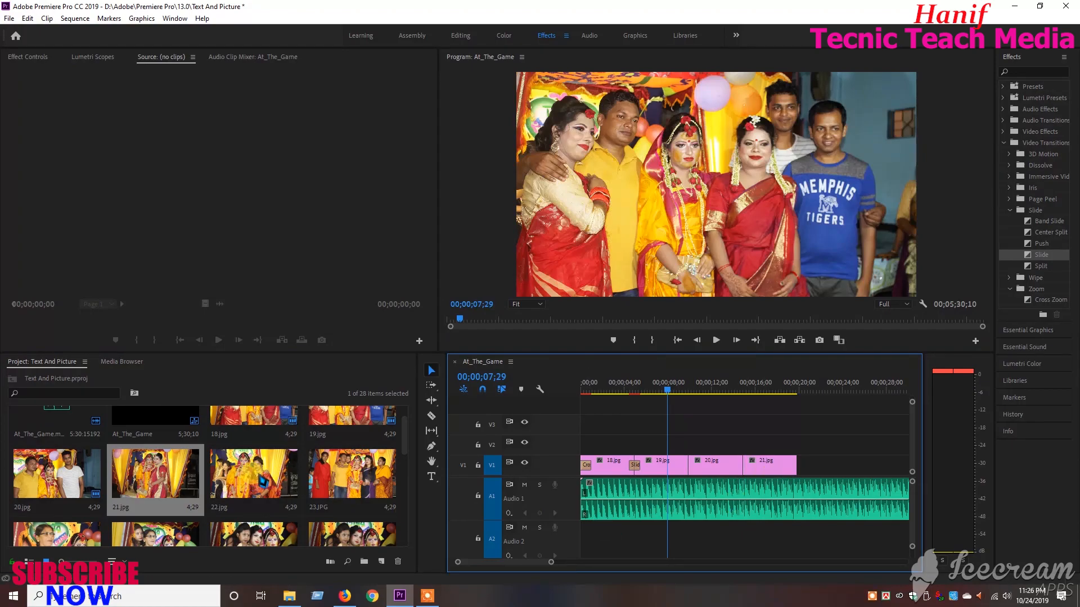
Step: Select the pictures 22.jpg through 27.jpg together in the project bin
scroll(405, 454, "down", 1)
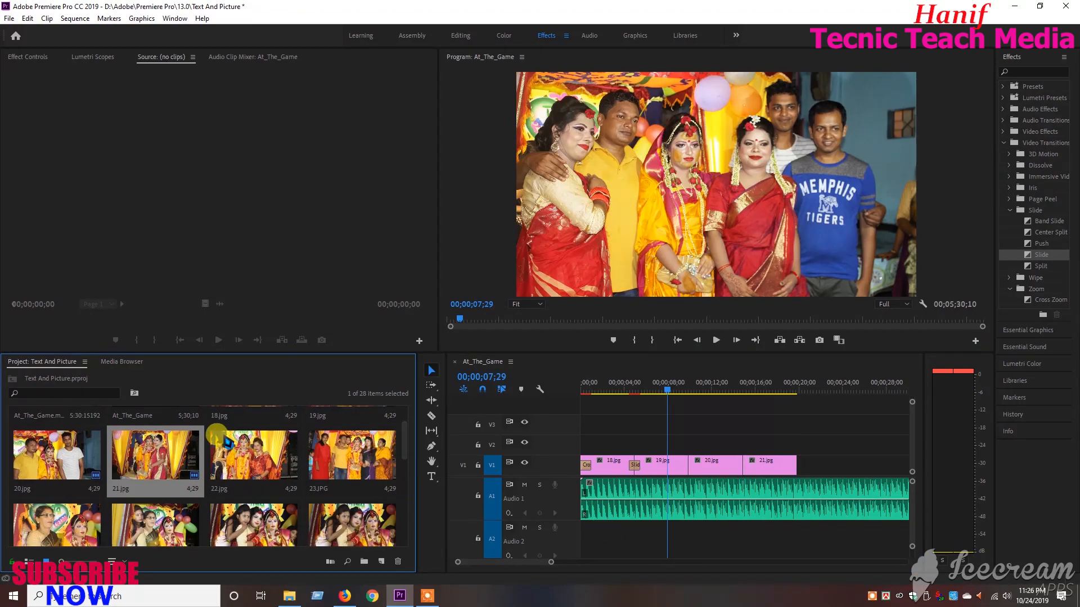
left_click(217, 439)
left_click(374, 468, "ctrl")
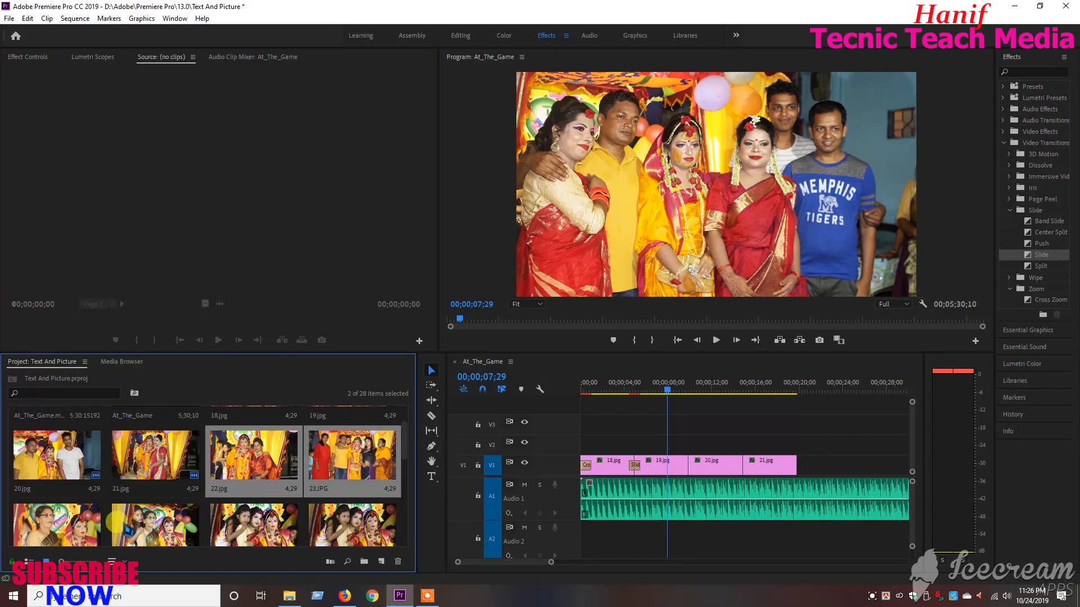
left_click(57, 524, "ctrl")
left_click(142, 524, "ctrl")
left_click(247, 524, "ctrl")
left_click(324, 518, "ctrl")
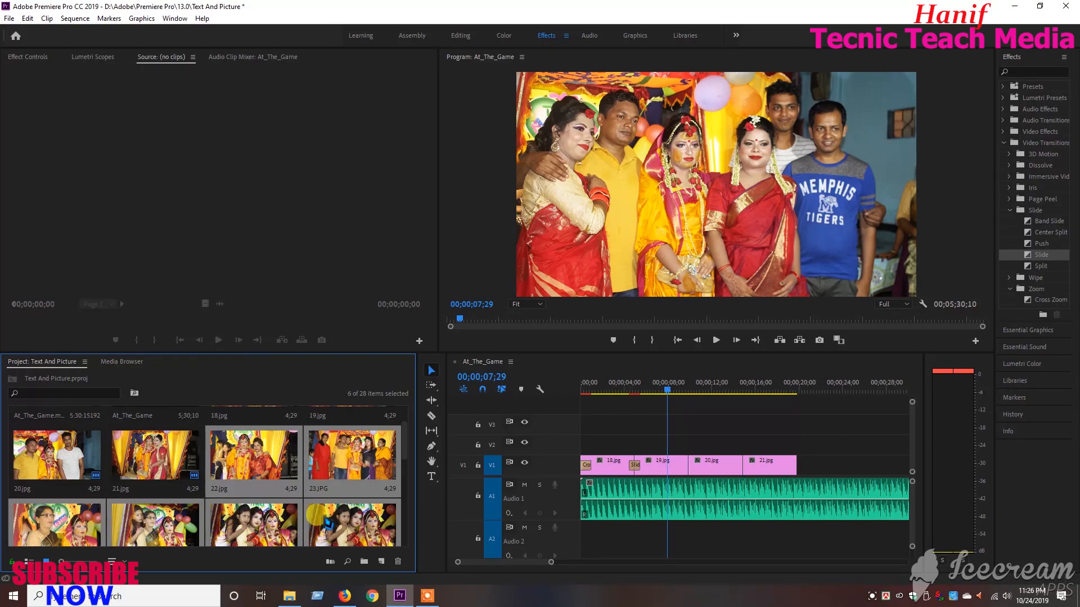
Step: Add 1.jpg, 2.jpg, 3.jpg and 4.jpg to the picture selection in the project bin
scroll(324, 519, "down", 1)
left_click(70, 512, "ctrl")
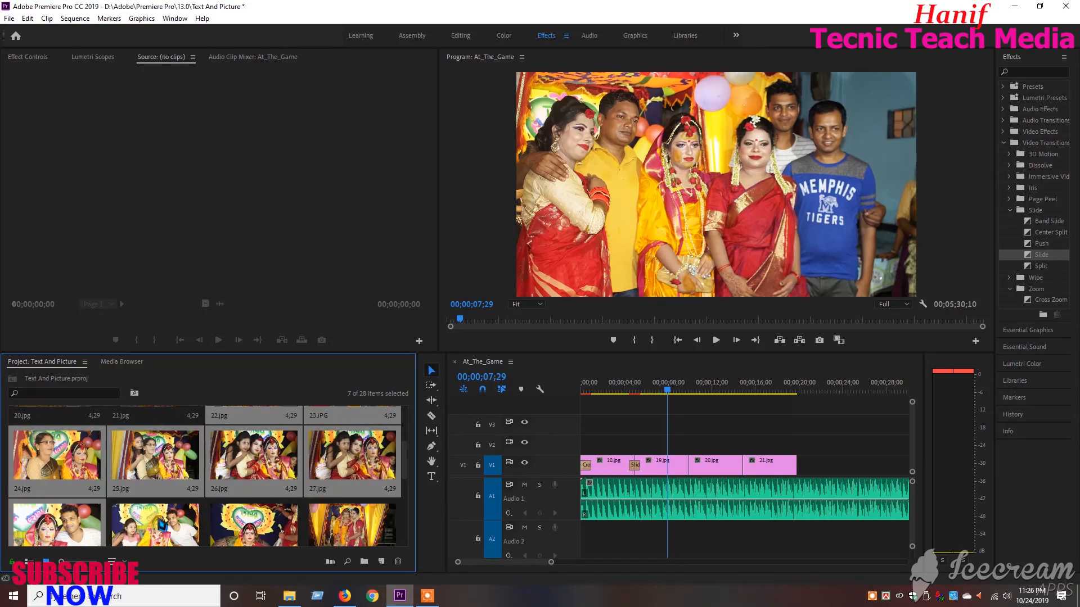
left_click(153, 519, "ctrl")
left_click(233, 518, "ctrl")
left_click(315, 518, "ctrl")
scroll(362, 499, "up", 5)
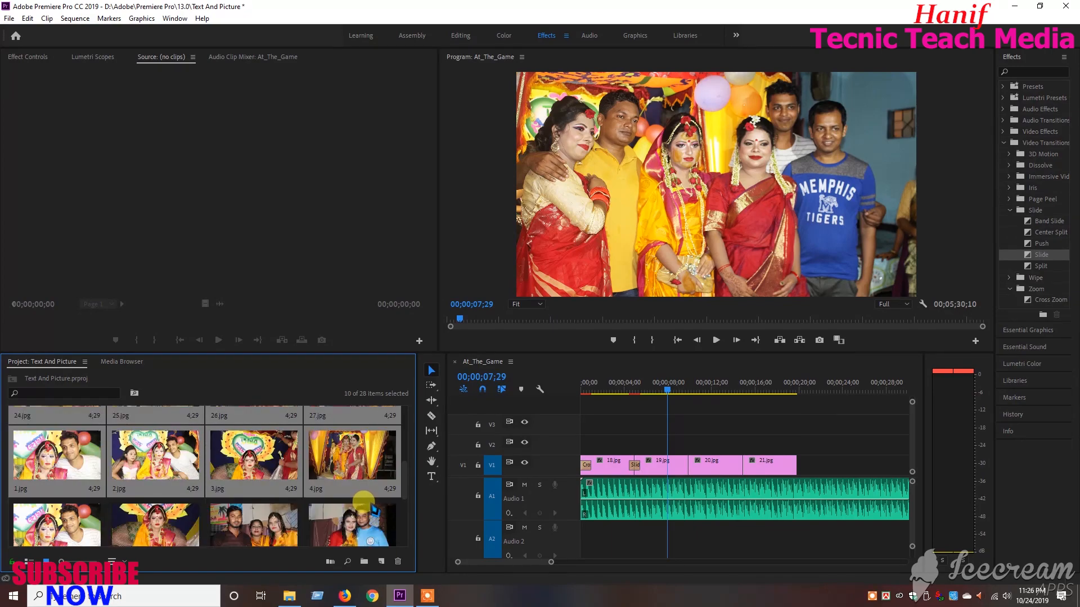
Step: Extend the bin selection with 5.jpg, 6.jpg and 10.jpg through 13.jpg
left_click(46, 452, "ctrl")
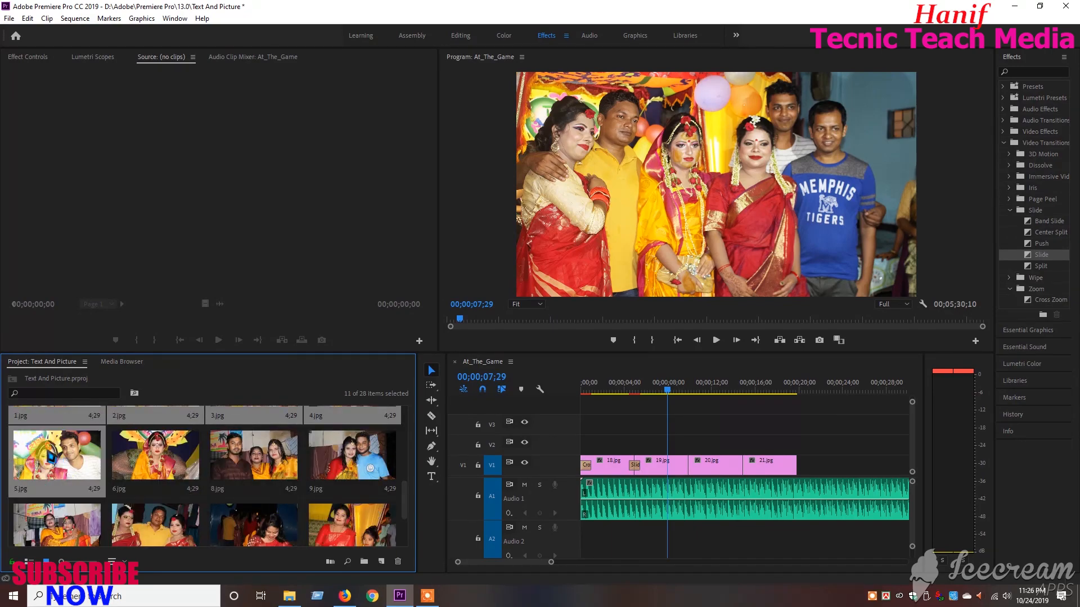
left_click(145, 455, "ctrl")
left_click(346, 524, "ctrl")
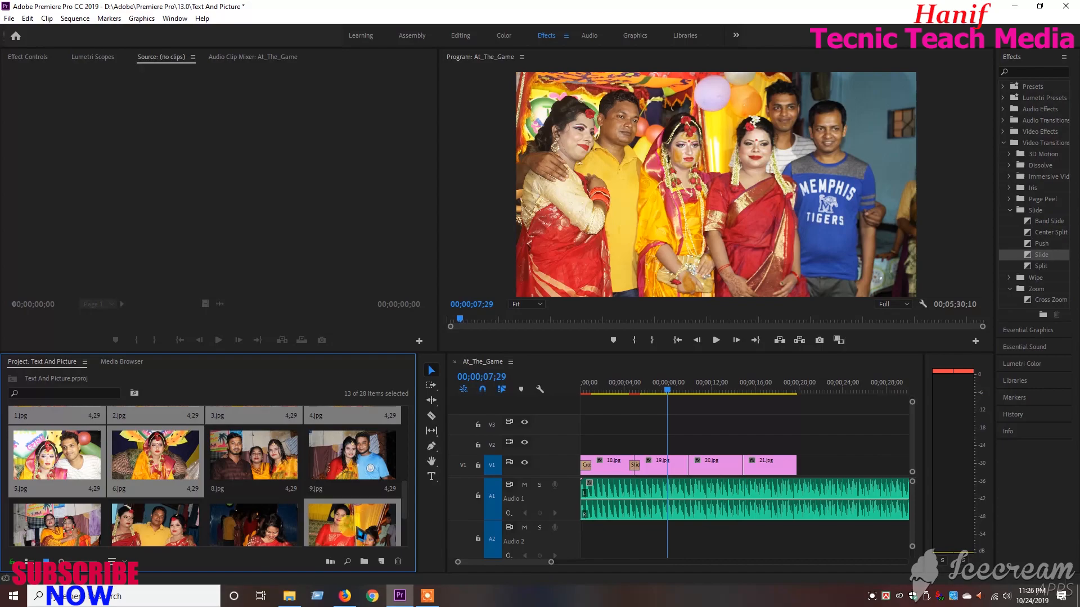
left_click(240, 526, "ctrl")
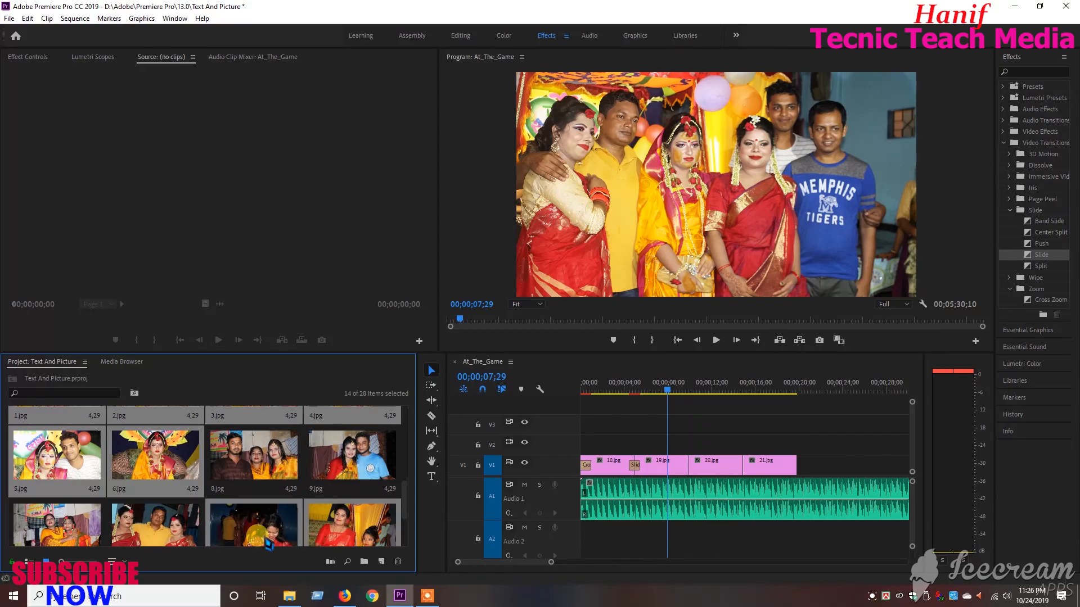
scroll(398, 502, "down", 2)
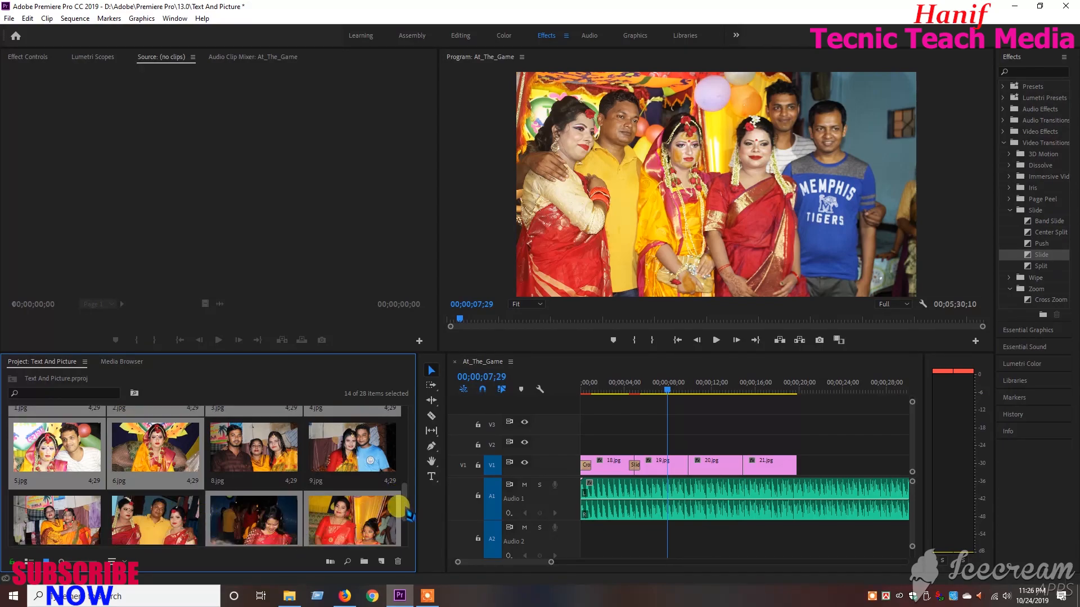
left_click(138, 506, "ctrl")
left_click(63, 498, "ctrl")
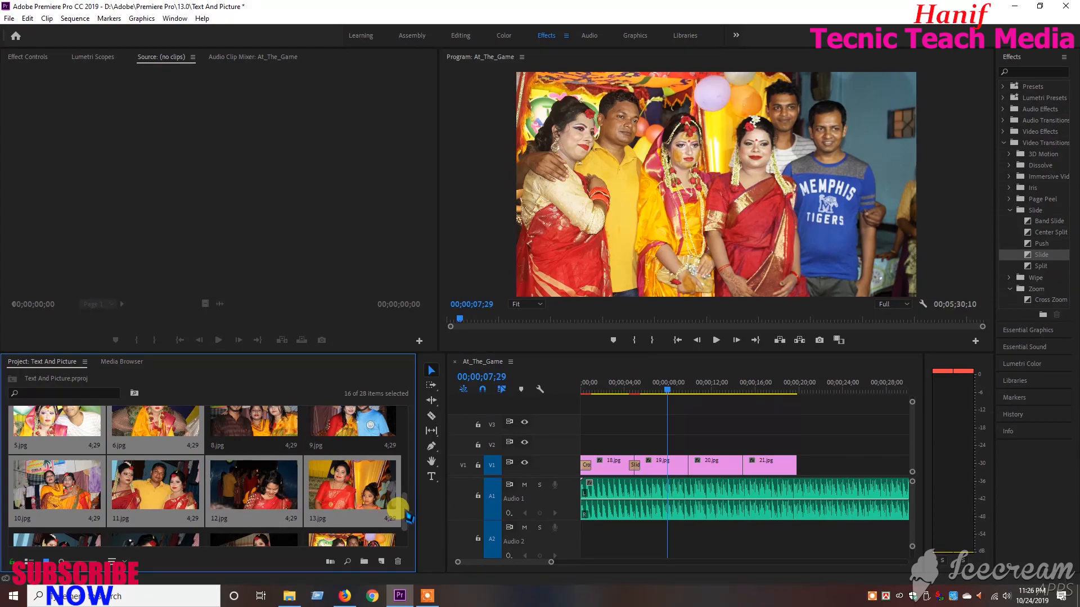
Step: Add 14.jpg through 17.jpg to the selection and place all selected pictures directly after the 21.jpg clip on V1
scroll(398, 506, "down", 2)
left_click(336, 517, "ctrl")
left_click(264, 516, "ctrl")
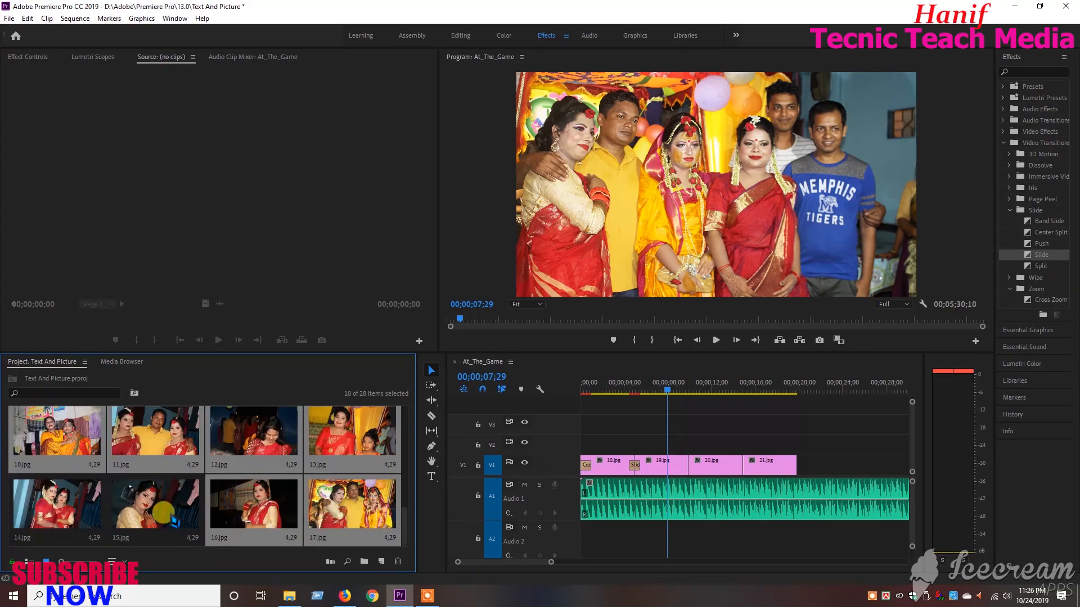
left_click(177, 515, "ctrl")
left_click(82, 512, "ctrl")
scroll(287, 509, "down", 4)
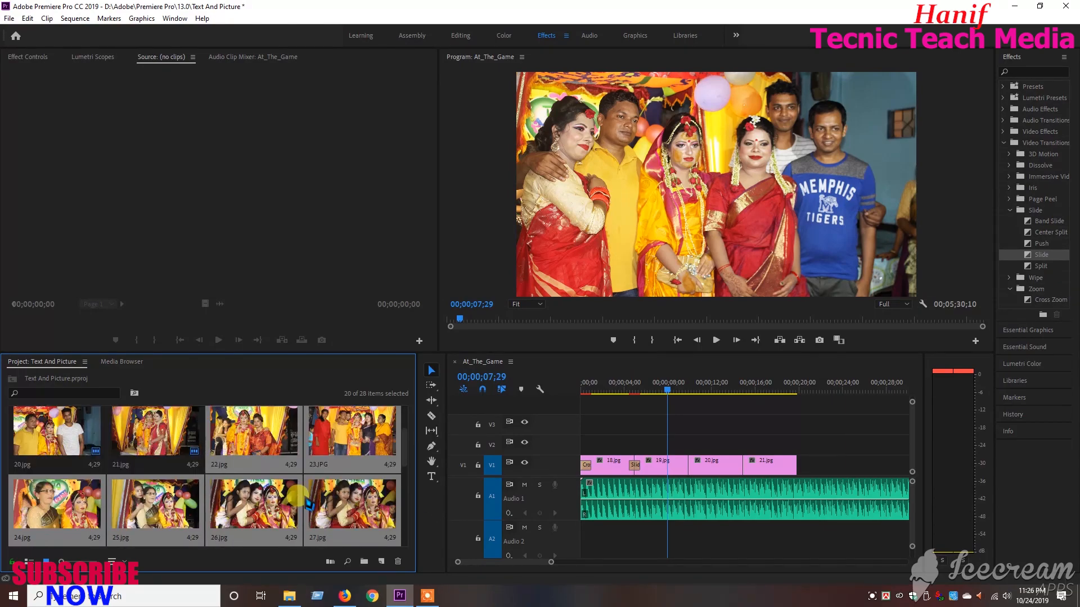
left_click_drag(248, 506, 803, 465)
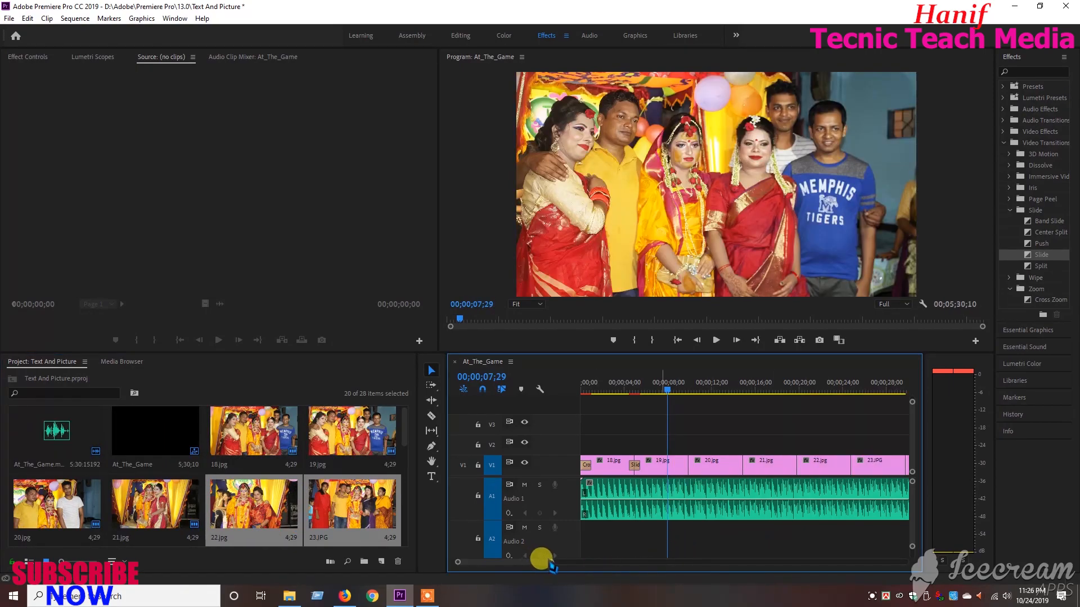
Step: Apply Slide-group transitions, including Band Slide, Center Split and Push, to the next four cuts on V1, starting between 19.jpg and 20.jpg
left_click_drag(550, 563, 598, 561)
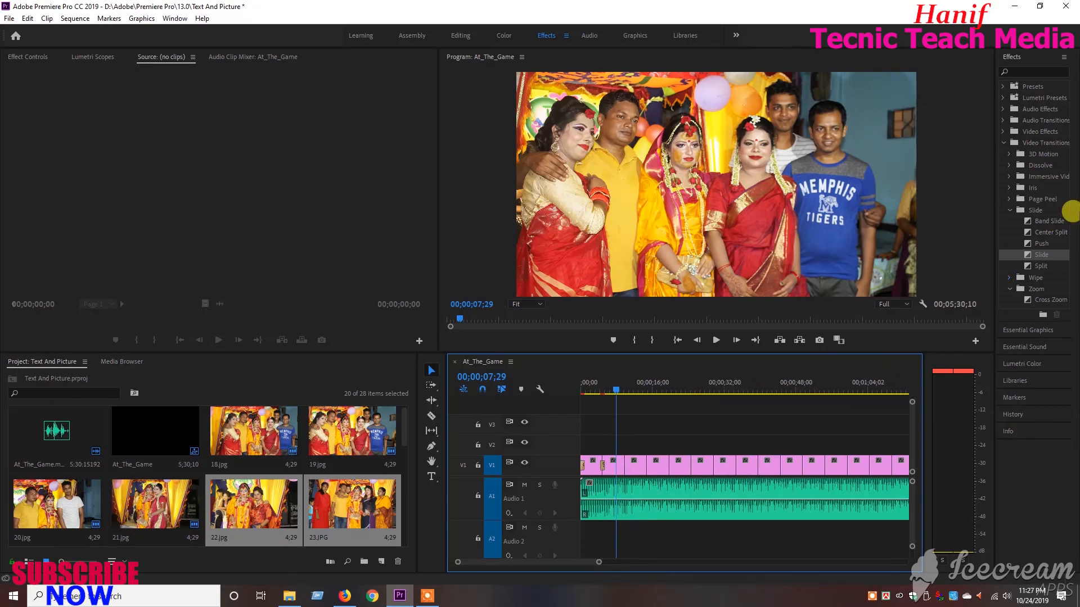
left_click(1043, 220)
left_click_drag(1052, 224, 625, 465)
left_click_drag(1041, 233, 648, 467)
mouse_move(1038, 244)
left_mouse_down()
mouse_move(1047, 253)
mouse_move(872, 306)
mouse_move(669, 465)
mouse_move(1047, 259)
mouse_move(1041, 272)
mouse_move(963, 290)
mouse_move(715, 481)
mouse_move(700, 481)
left_mouse_up()
Step: Apply the Page Peel and Page Turn transitions to the next two cuts without a transition on V1
left_click(1042, 198)
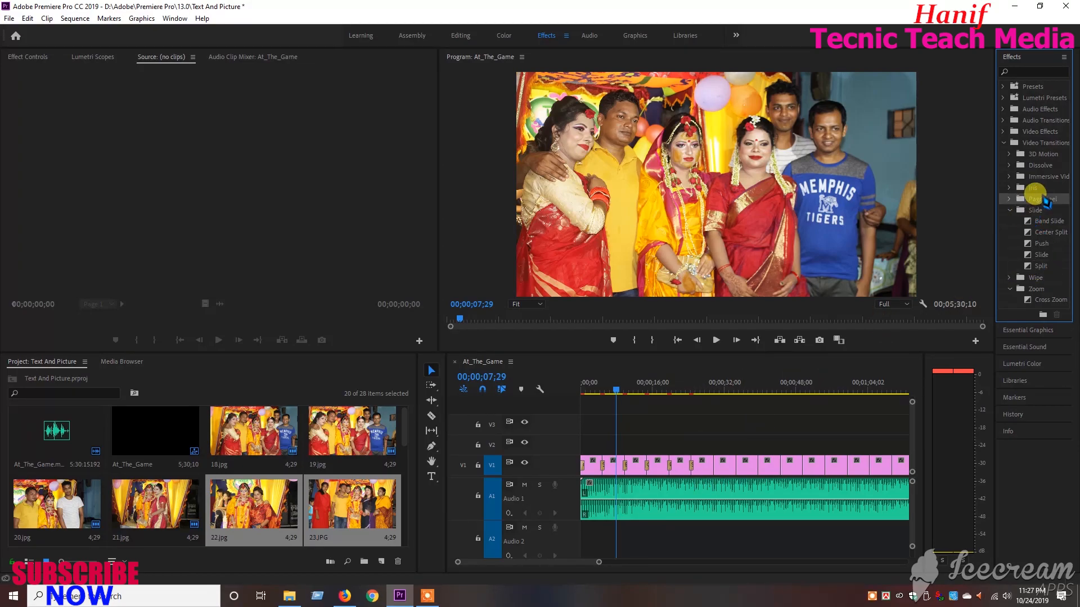
double_click(1045, 200)
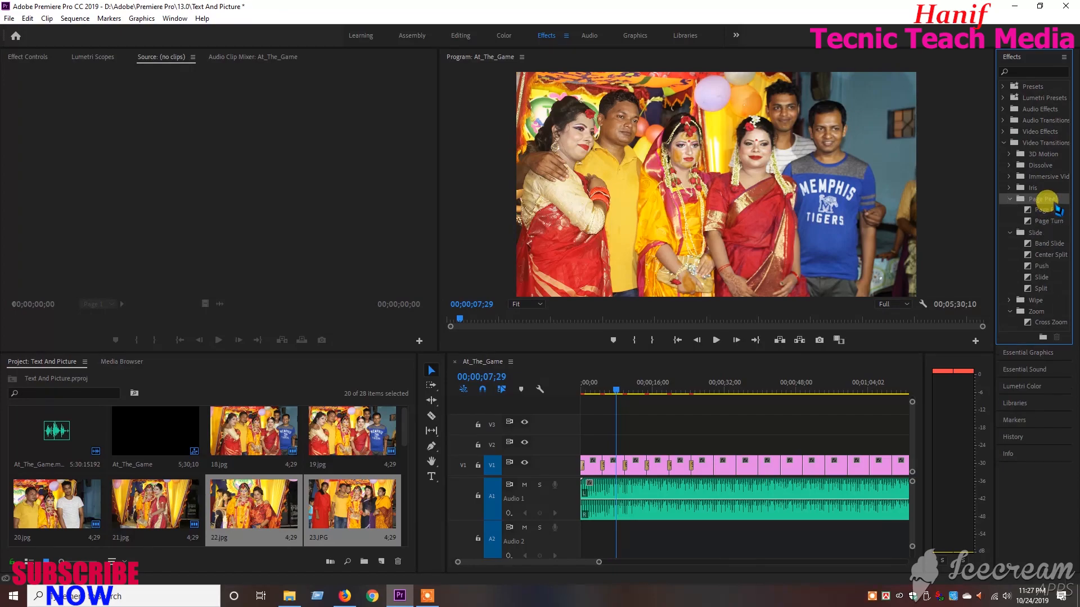
left_click(1047, 209)
left_click_drag(898, 326, 714, 465)
left_click_drag(1043, 221, 737, 466)
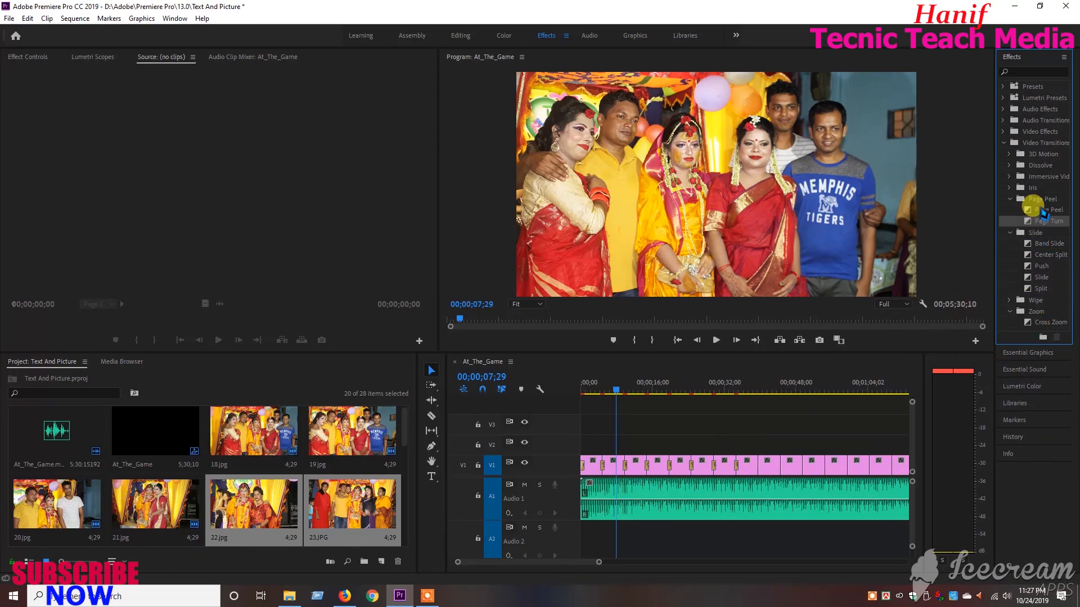
Step: Apply the Iris Box, Iris Cross, Iris Diamond and Iris Round transitions to the next four cuts on V1
double_click(1032, 188)
mouse_move(1044, 198)
left_mouse_down()
mouse_move(853, 363)
mouse_move(763, 466)
mouse_move(1049, 210)
mouse_move(778, 424)
mouse_move(781, 470)
left_mouse_up()
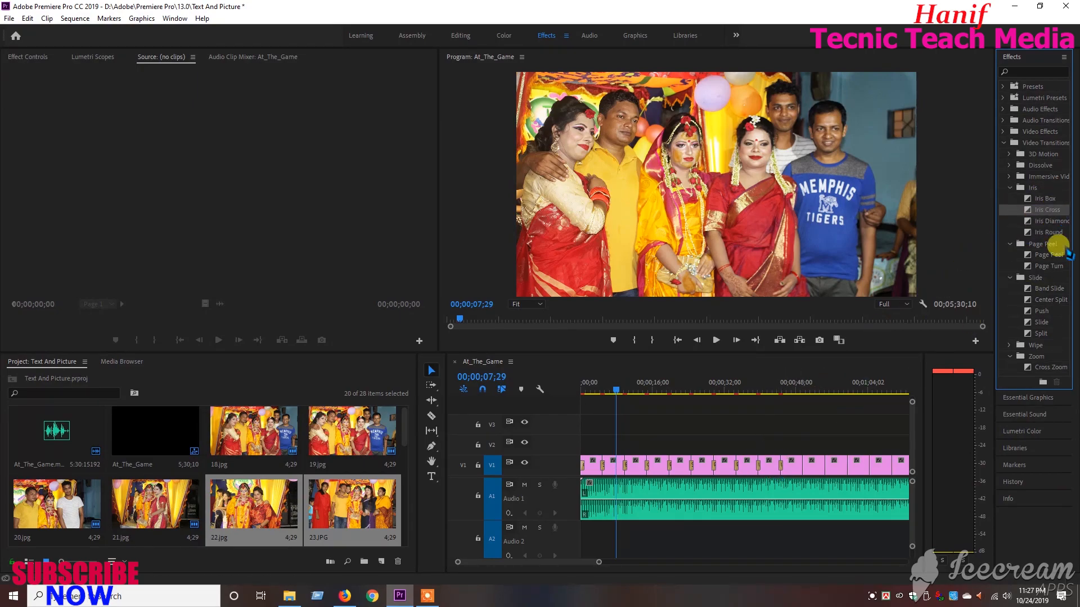
left_click_drag(1039, 221, 814, 477)
mouse_move(1046, 233)
left_mouse_down()
mouse_move(959, 307)
mouse_move(826, 469)
left_mouse_up()
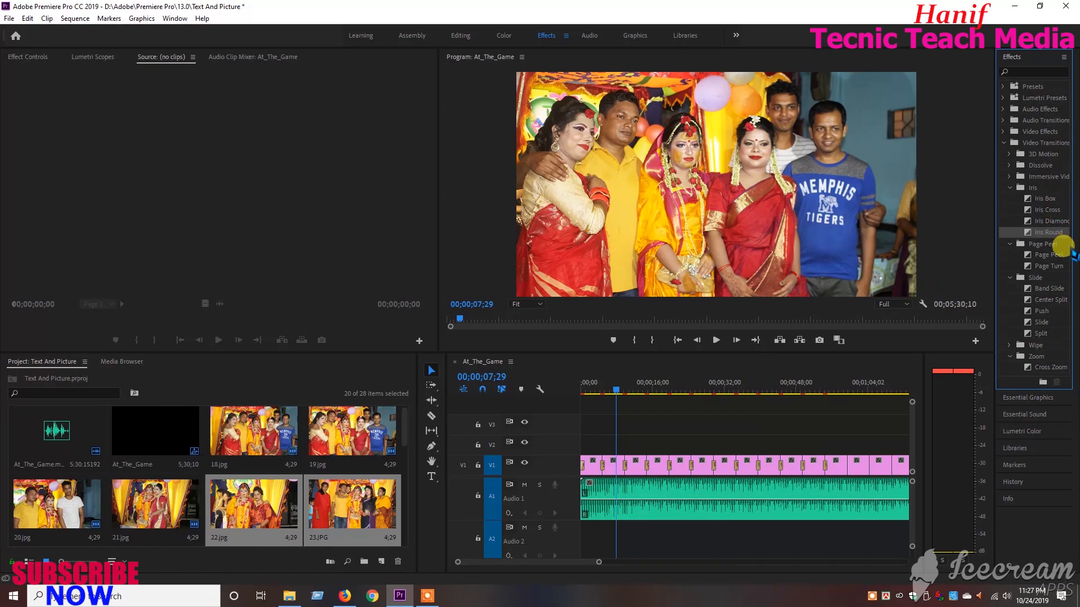
Step: Apply the VR Chroma Leaks transition from the Immersive Video group to the next cut, near the one-minute mark on V1
double_click(1040, 177)
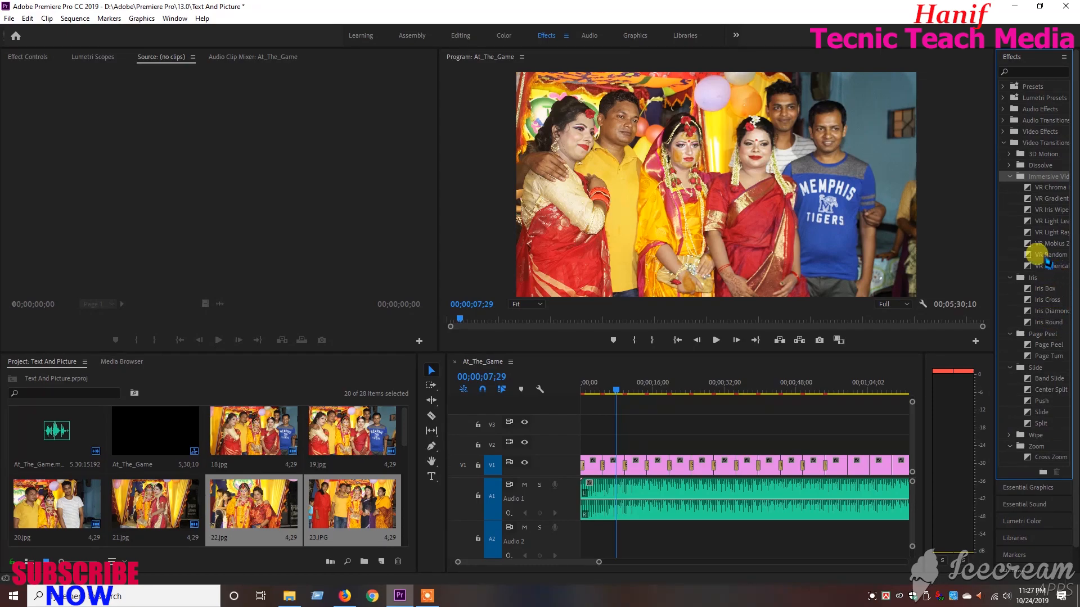
left_click(1048, 187)
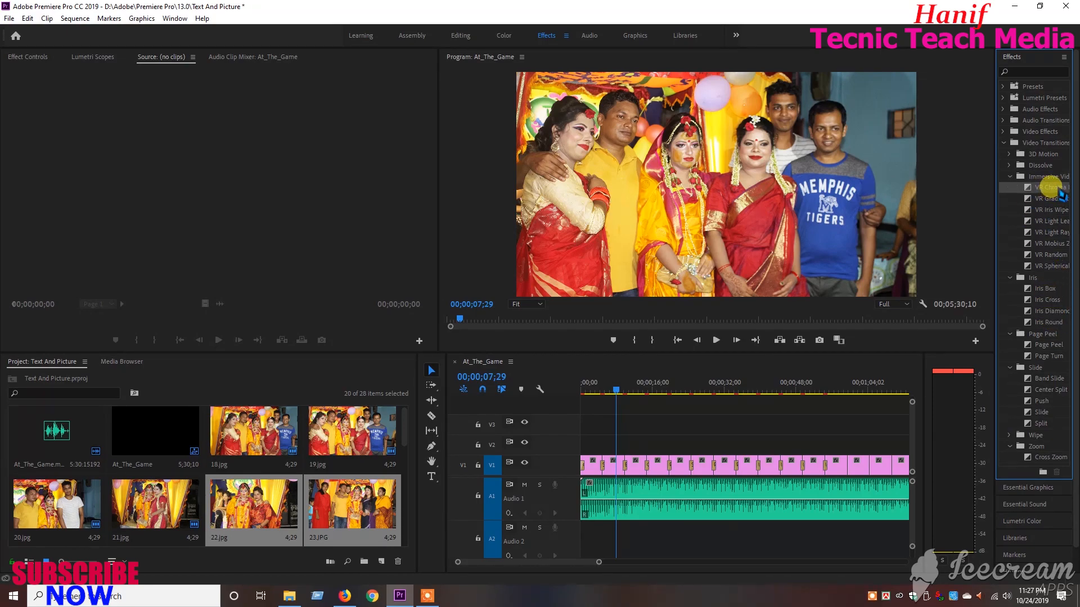
left_click_drag(1002, 233, 857, 474)
Step: Play the sequence across the VR Chroma Leaks transition and remove that transition from its cut
left_click(838, 392)
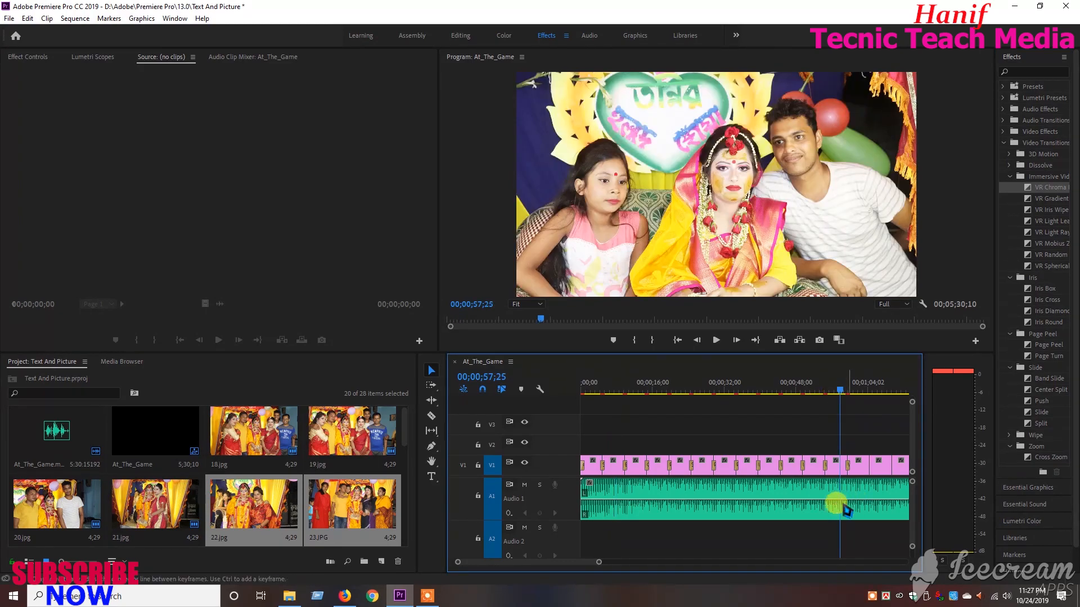
left_click(716, 340)
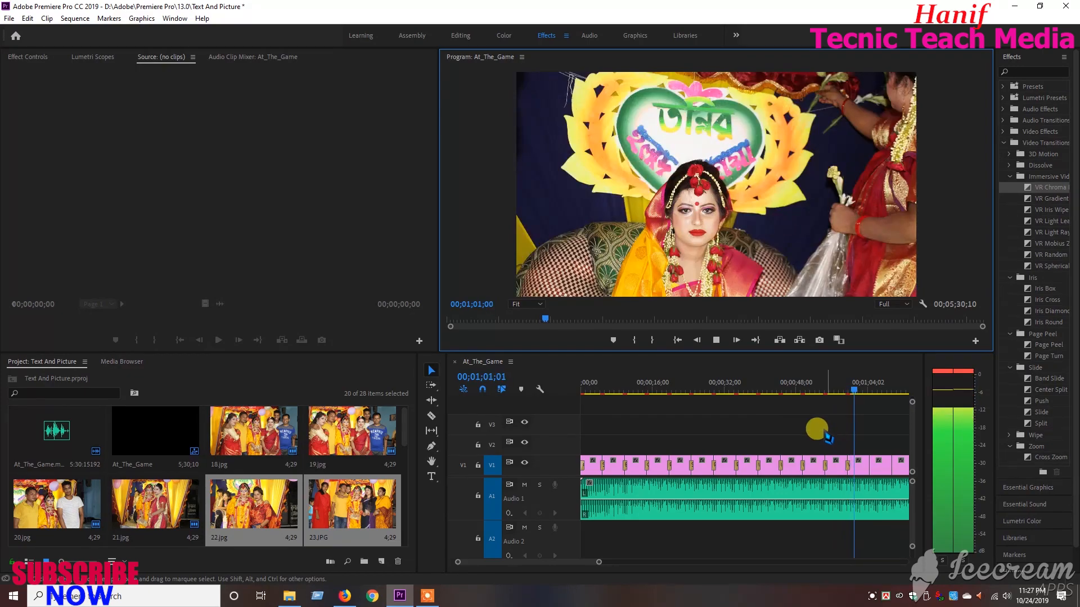
left_click(716, 340)
left_click(851, 476)
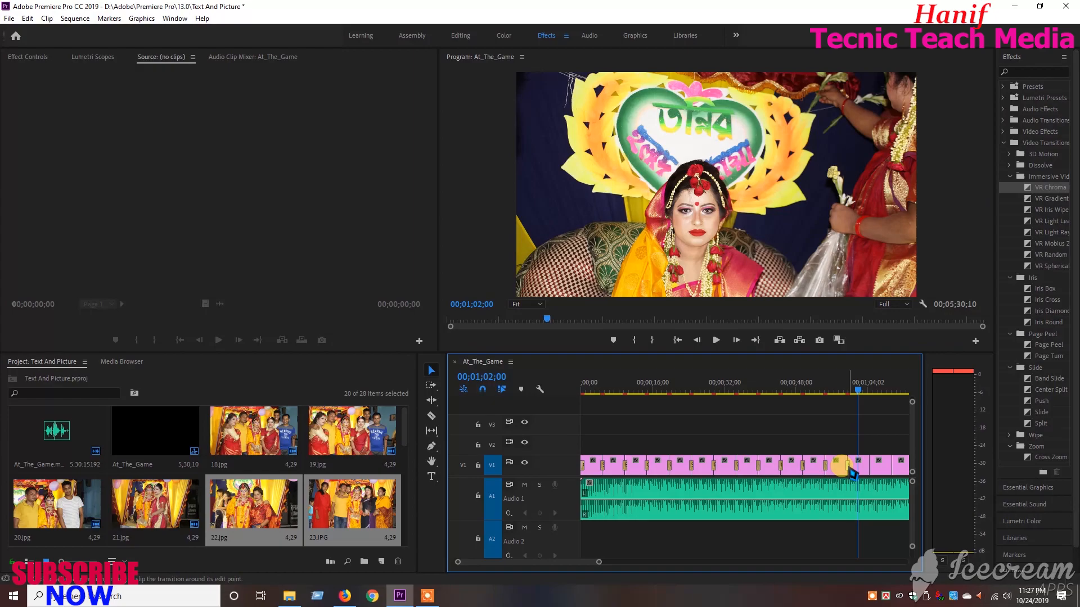
Step: Move the playhead back to 00;00;56;06 and apply Band Wipe, Barn Doors and Checker Wipe to the next three cuts on V1
left_click_drag(856, 392, 832, 392)
left_click_drag(597, 561, 729, 564)
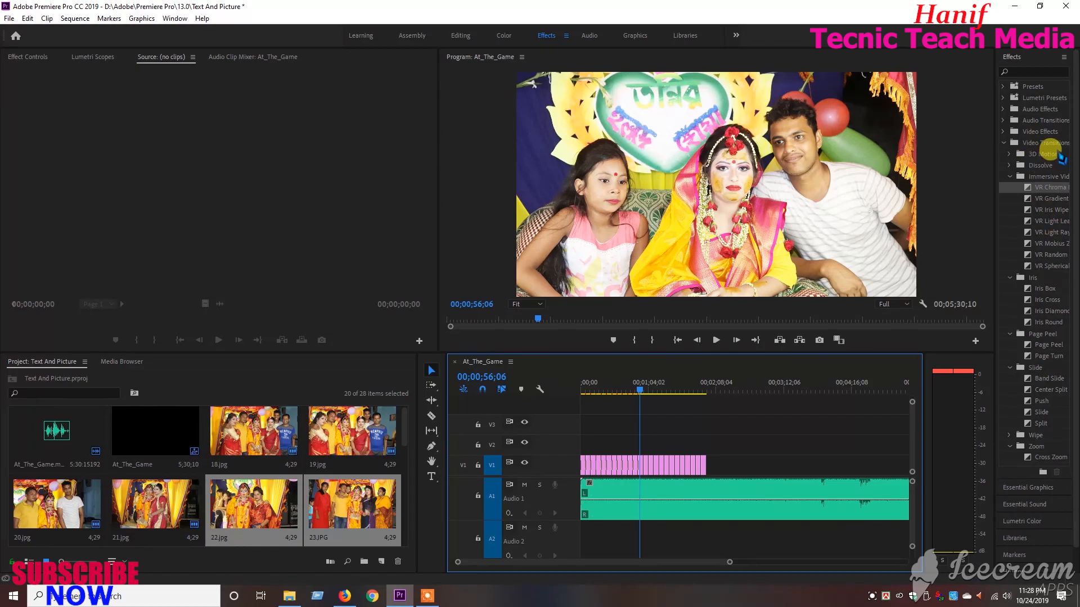
double_click(1040, 176)
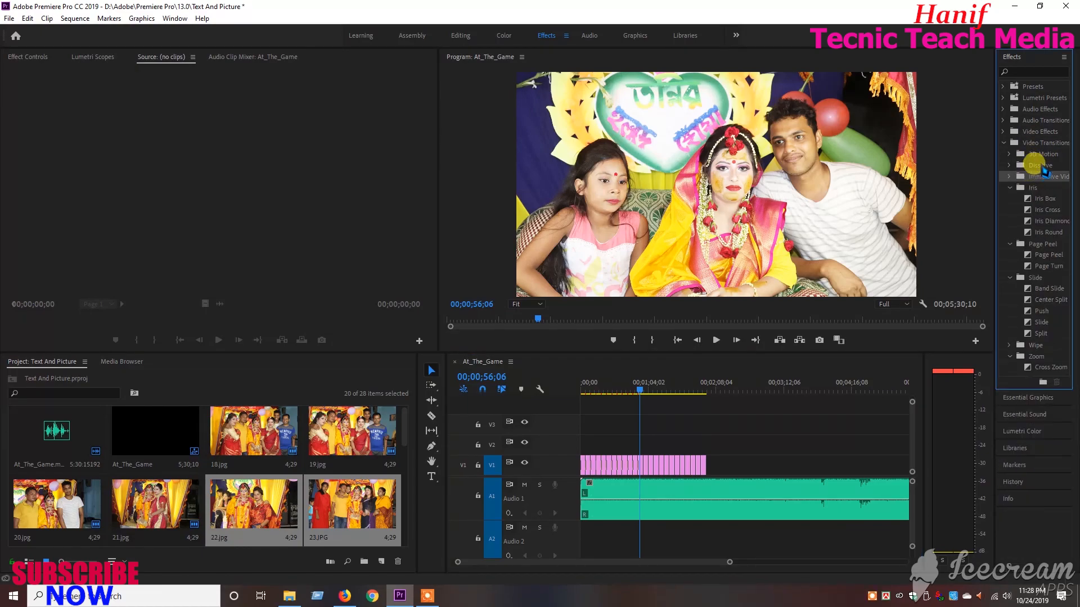
double_click(1034, 345)
left_click_drag(1043, 356, 643, 466)
left_click_drag(729, 563, 678, 575)
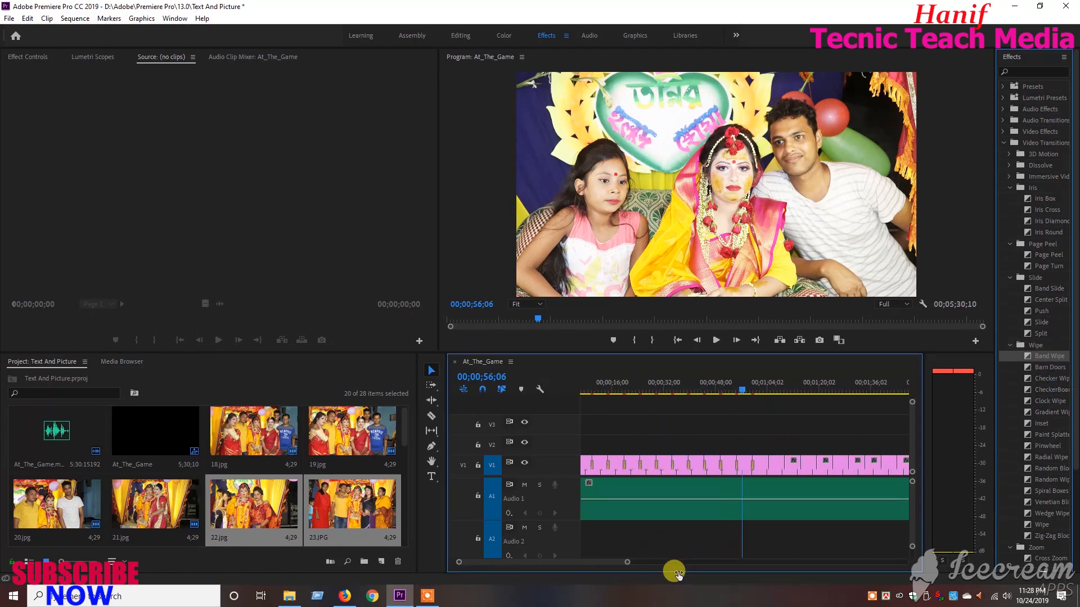
left_click_drag(1039, 371, 770, 467)
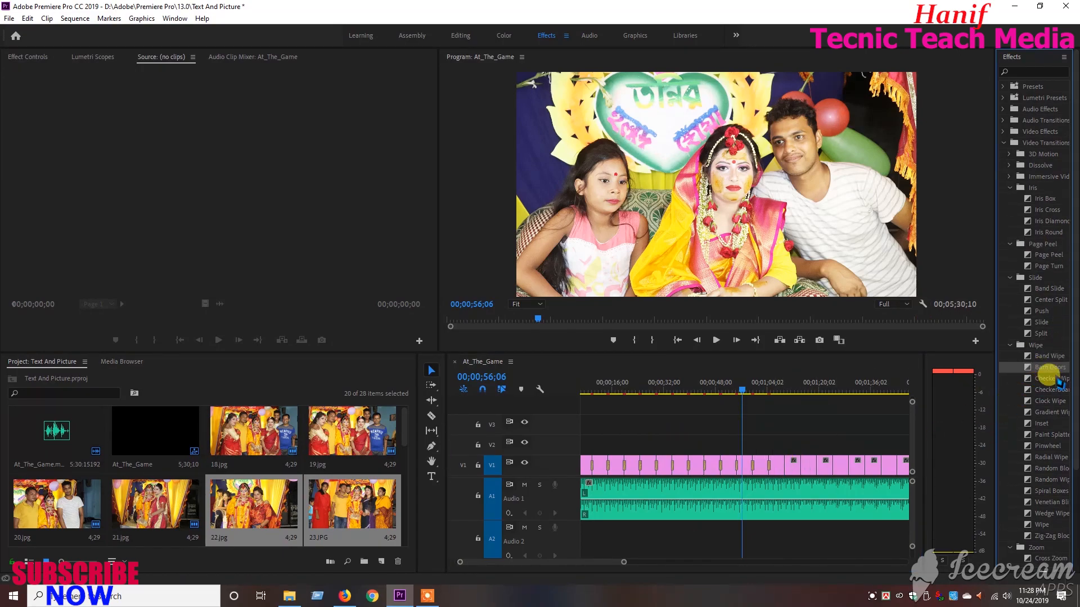
left_click_drag(1048, 378, 724, 340)
Step: Play the sequence from 00;00;56;06 to check the new wipe transitions, and stop playback
left_click(718, 340)
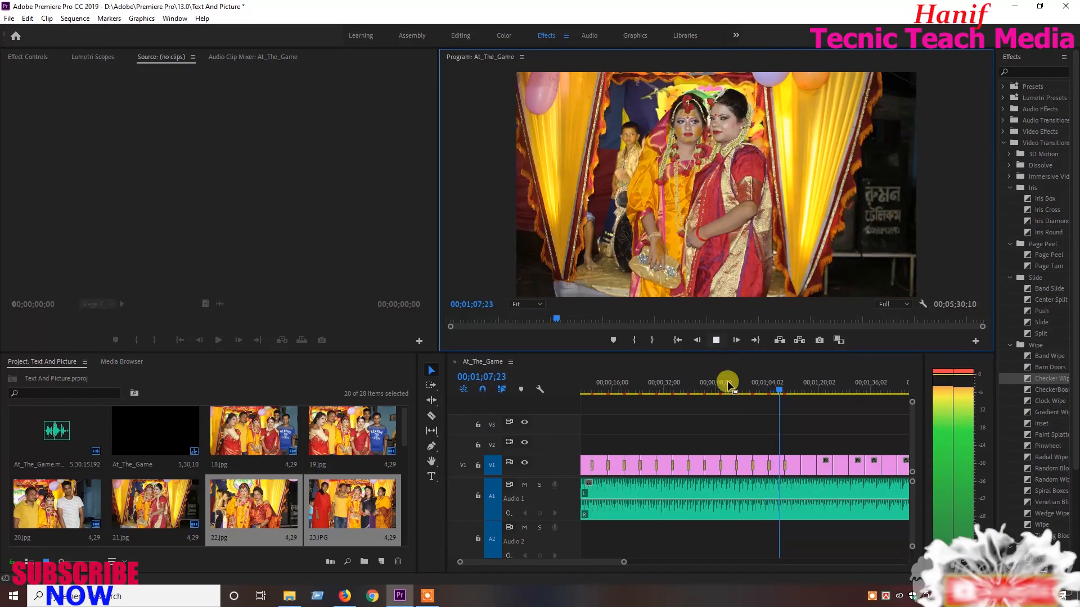
left_click_drag(607, 565, 619, 567)
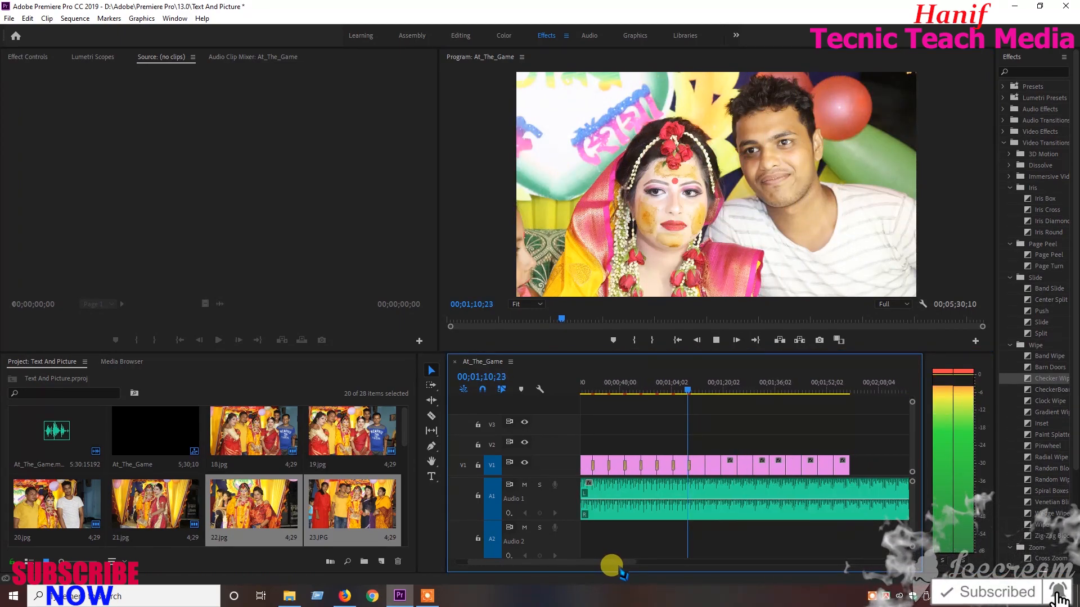
left_click(716, 339)
Step: Apply the CheckerBoard, Clock Wipe and Gradient Wipe transitions to the following cuts, accepting a Gradient Wipe softness of 10
left_click_drag(1047, 389, 725, 473)
left_click_drag(1050, 401, 741, 468)
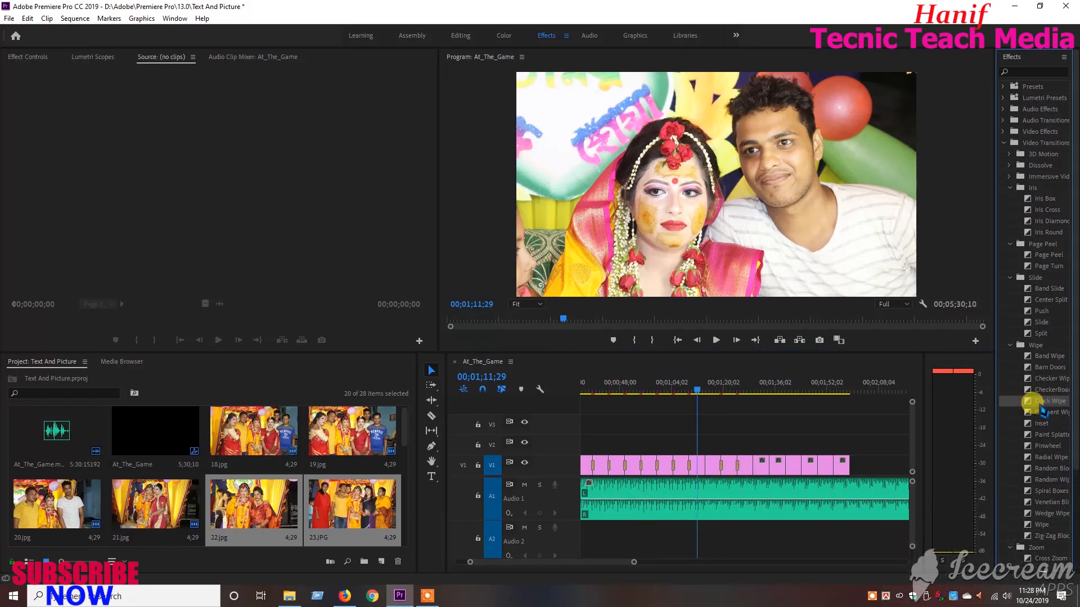
left_click_drag(1046, 412, 758, 473)
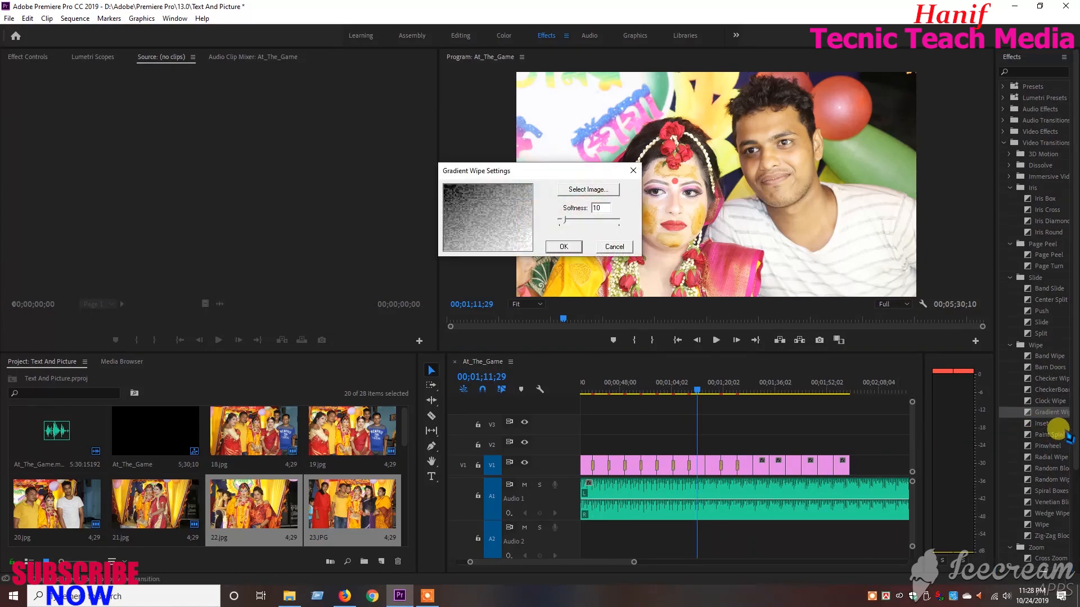
left_click(565, 250)
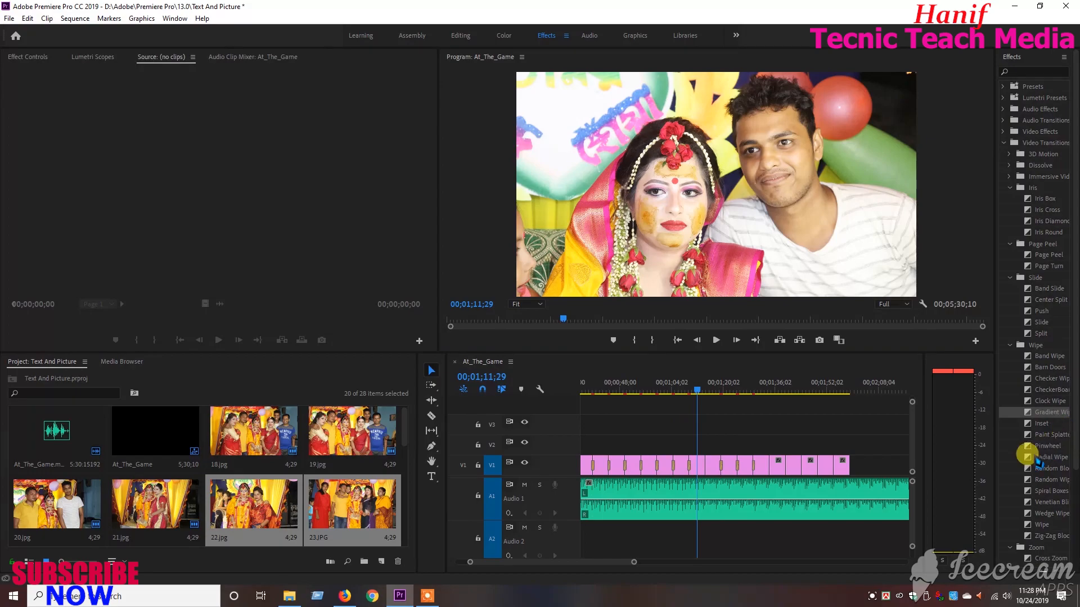
Step: Apply the Inset, Pinwheel and Radial Wipe transitions to the next free cuts on V1
left_click_drag(1041, 424, 688, 481)
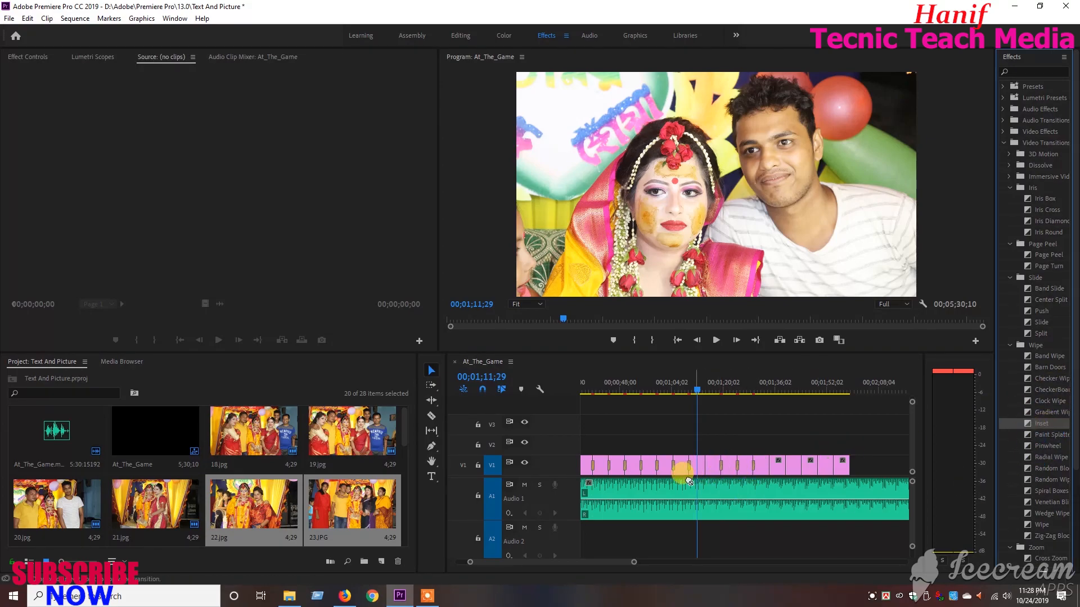
left_click(1039, 446)
left_click_drag(1041, 449, 769, 470)
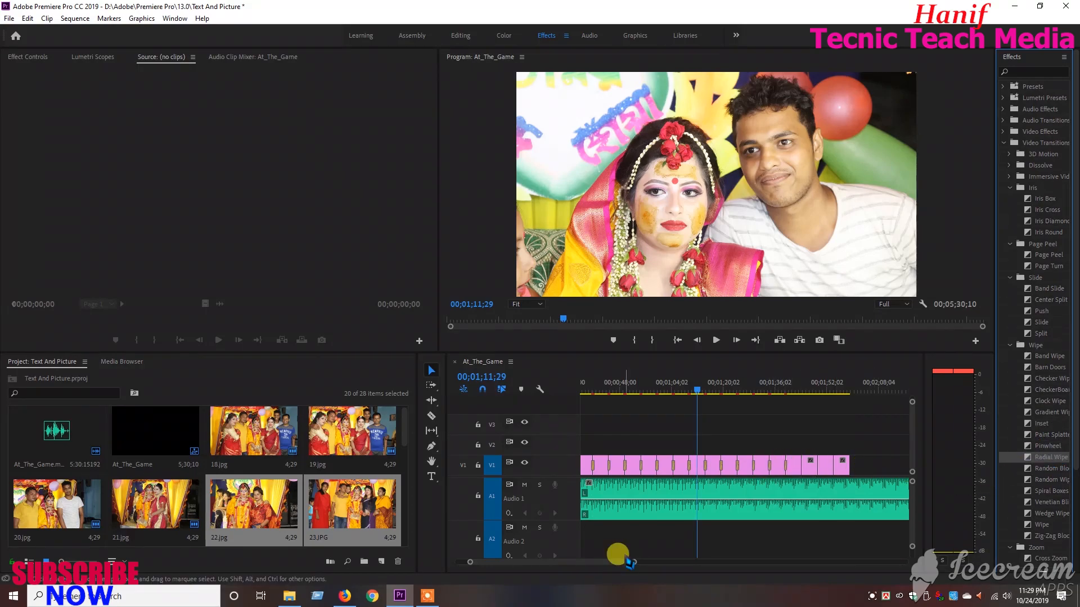
Step: Apply Random Blocks, Random Wipe, Spiral Boxes and Venetian Blinds to the remaining cuts on V1, with Venetian Blinds also closing the last picture
left_click_drag(636, 564, 713, 564)
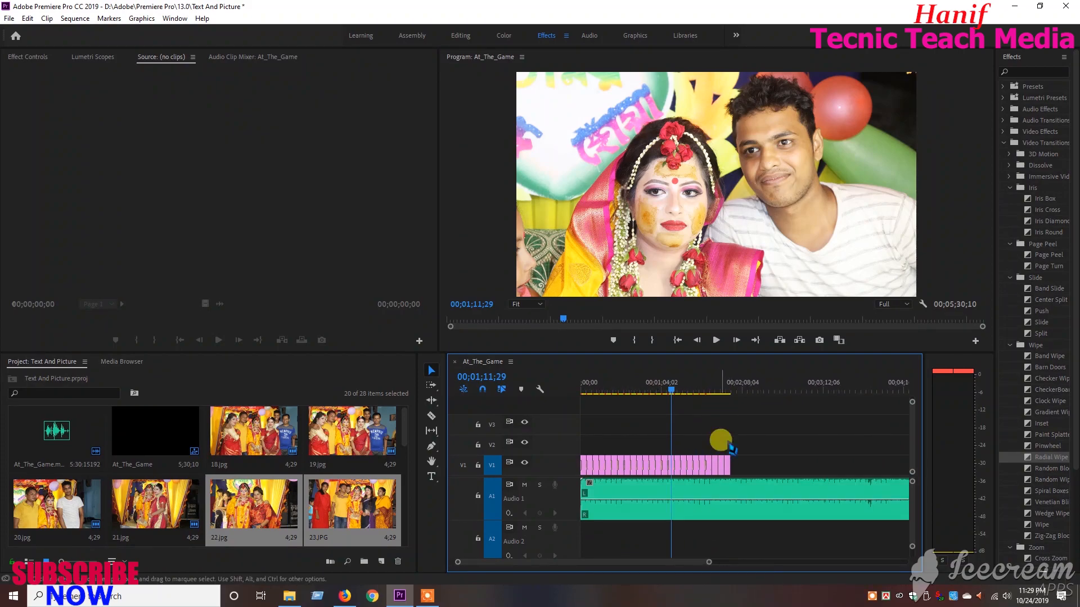
left_click_drag(707, 563, 644, 565)
left_click_drag(1038, 469, 697, 463)
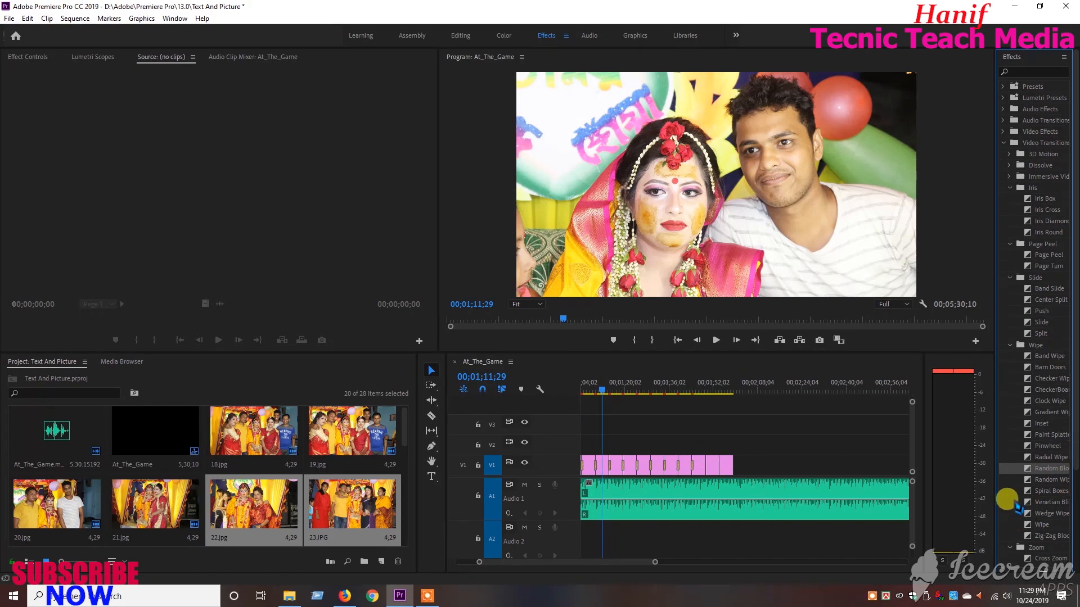
left_click_drag(1015, 483, 706, 477)
left_click_drag(1046, 491, 721, 478)
left_click_drag(1049, 502, 728, 463)
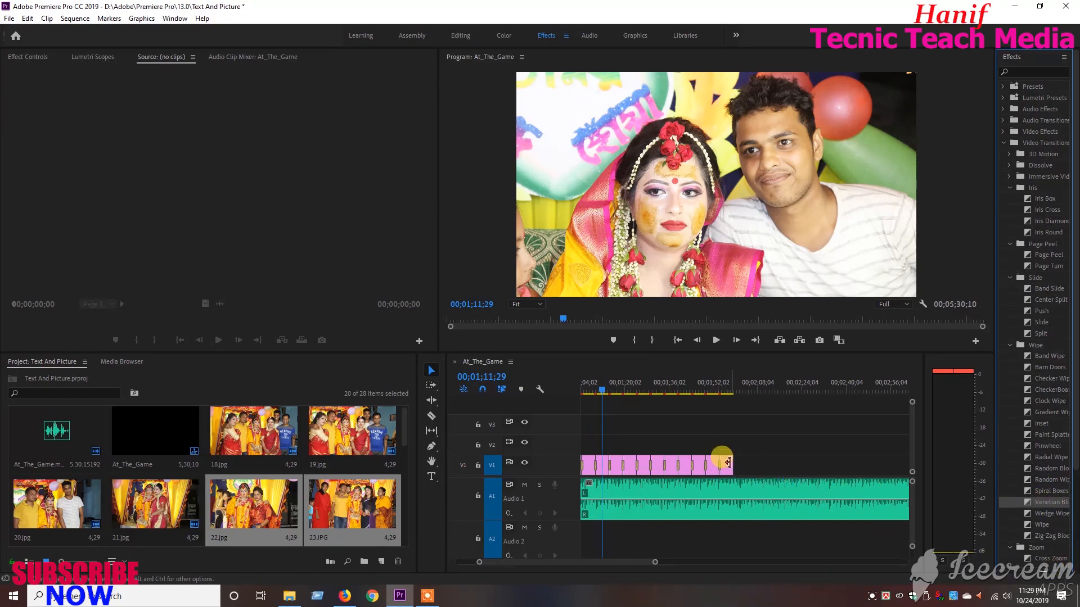
left_click_drag(1040, 504, 732, 468)
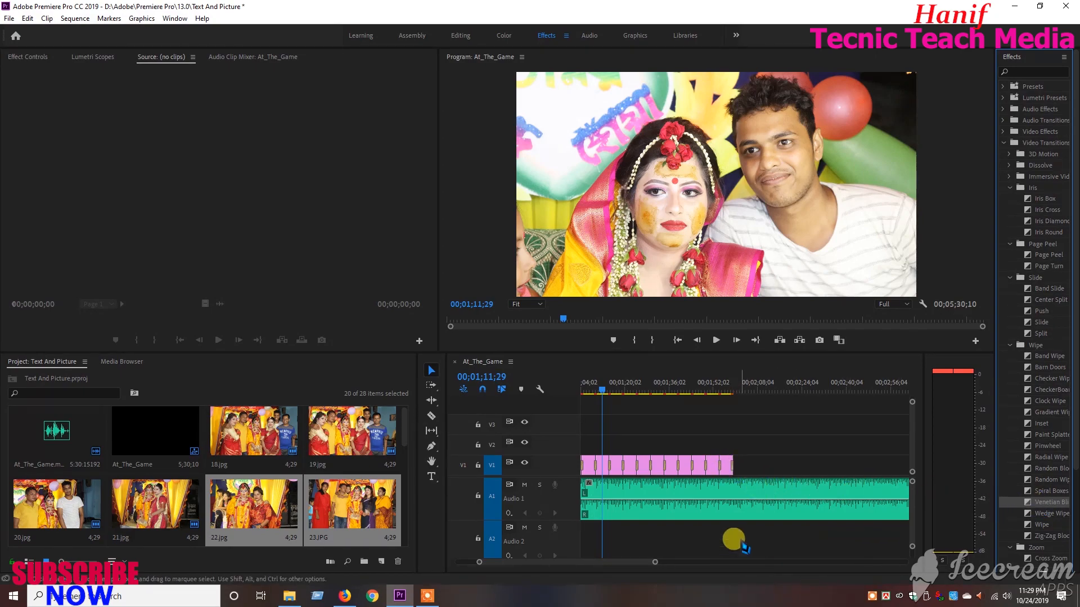
Step: Render the selection in the At_The_Game sequence
left_click_drag(656, 563, 752, 540)
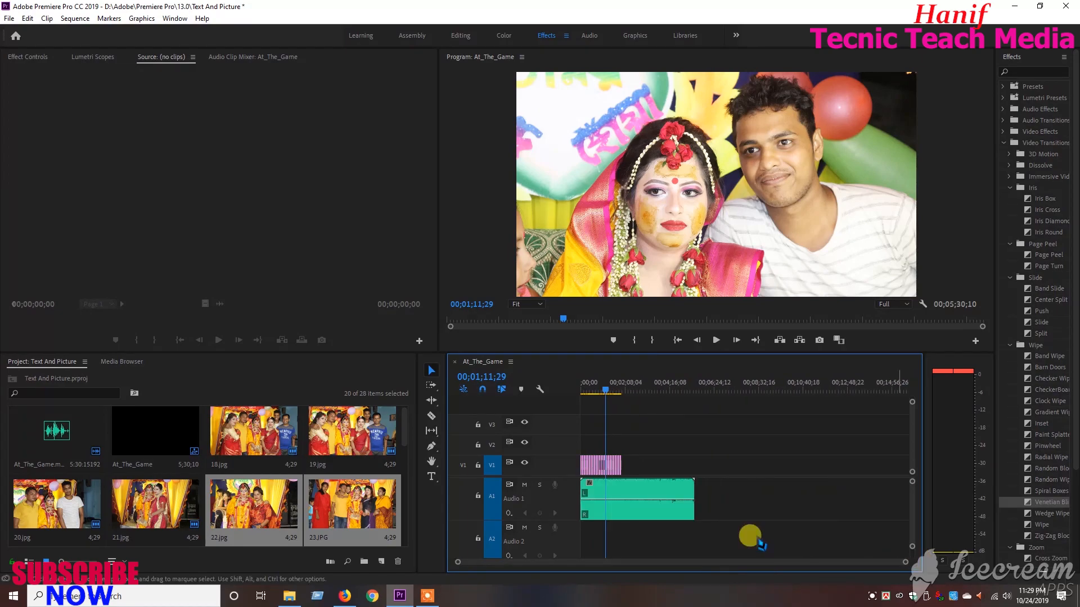
left_click(79, 23)
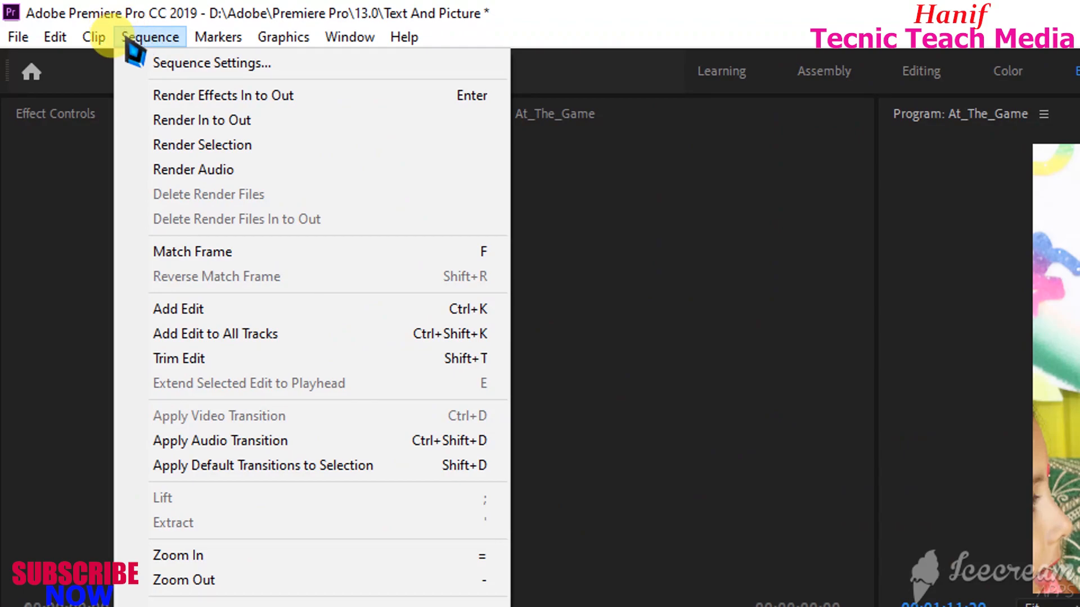
left_click(248, 147)
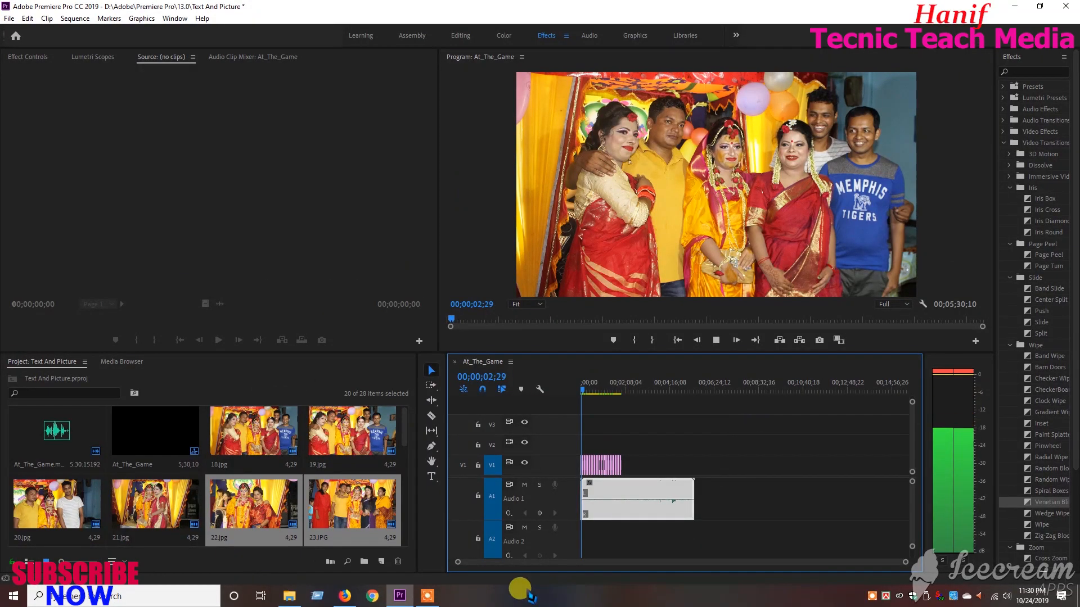
Step: Enlarge the Program monitor while watching the rendered sequence, and stop playback
left_click_drag(904, 564, 771, 566)
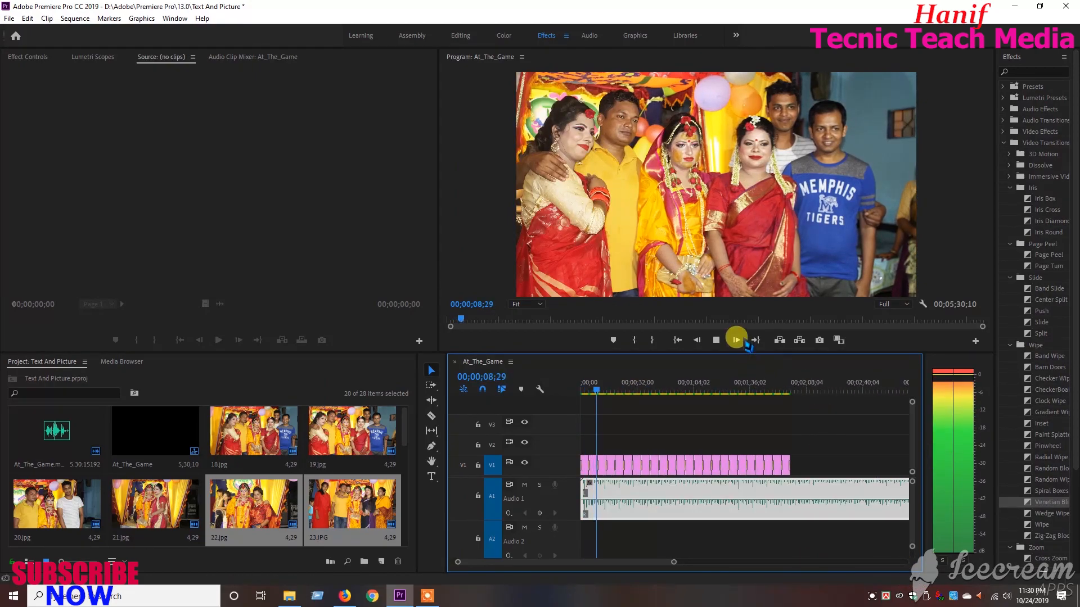
left_click_drag(731, 352, 740, 428)
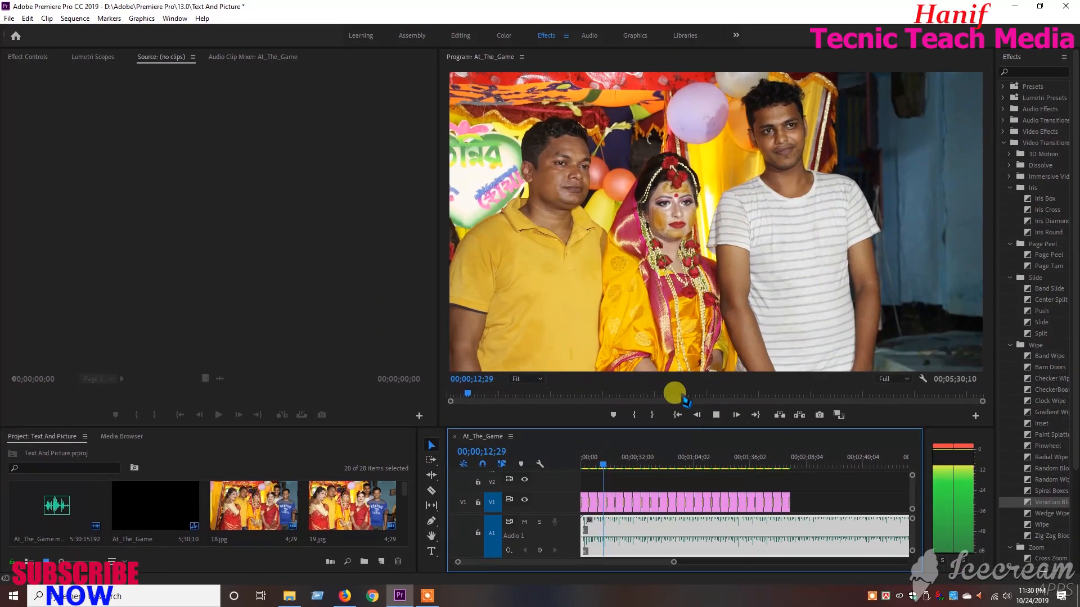
left_click_drag(982, 401, 1075, 406)
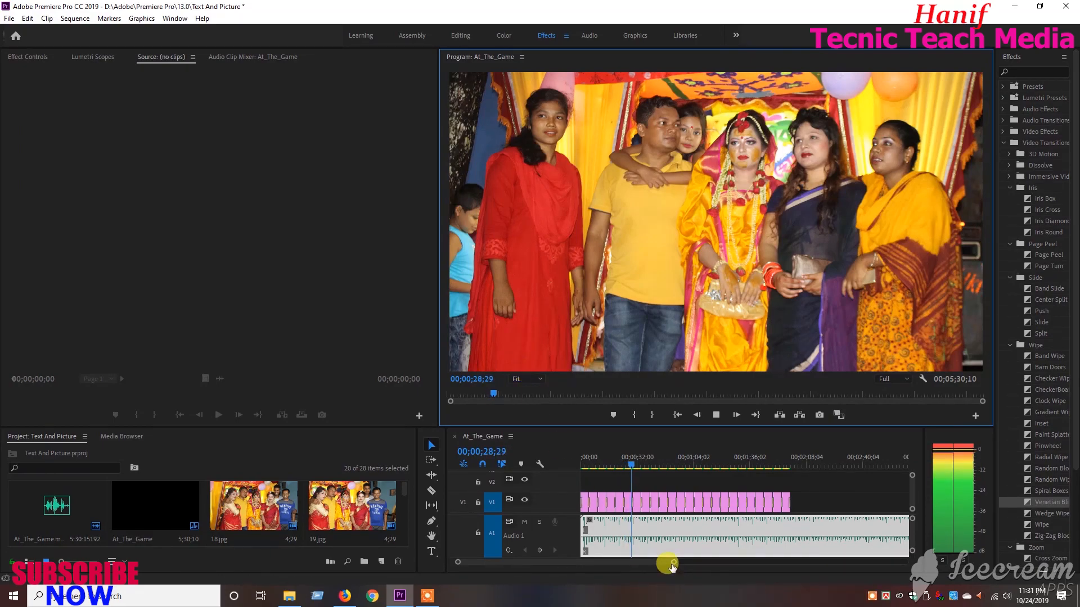
left_click(715, 416)
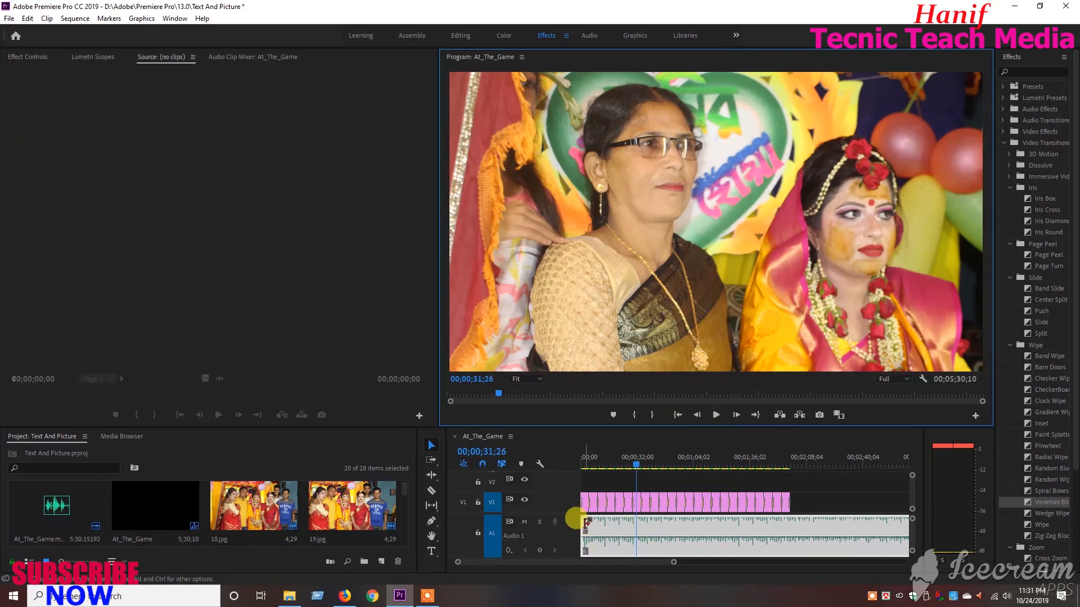
Step: Apply the default transition at the start of the music clip on A1, and play the sequence from the beginning to check it
right_click(585, 529)
left_click(644, 503)
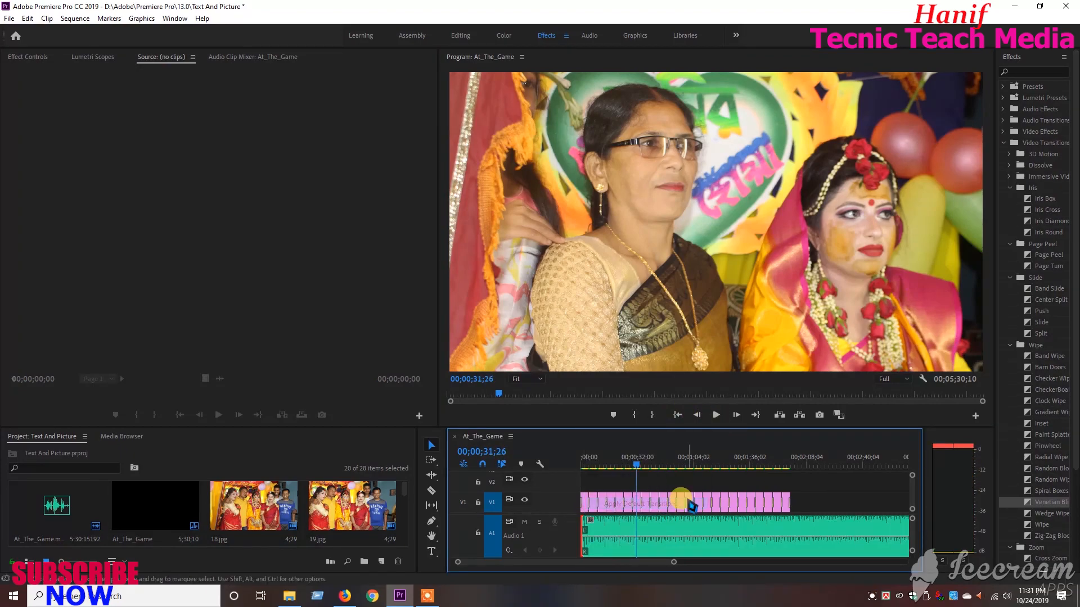
left_click_drag(635, 467, 482, 463)
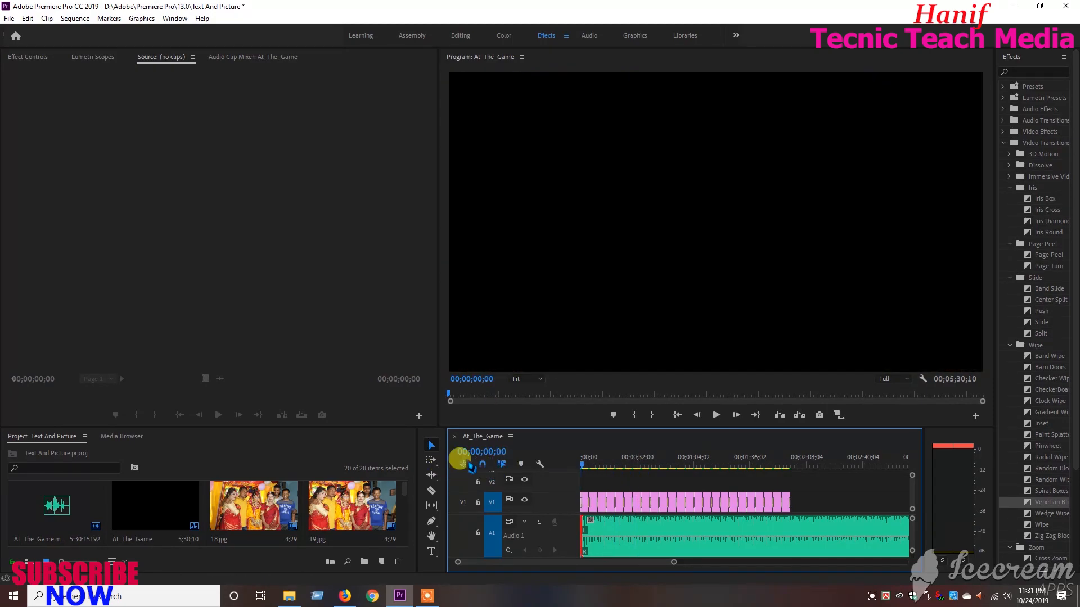
left_click(715, 416)
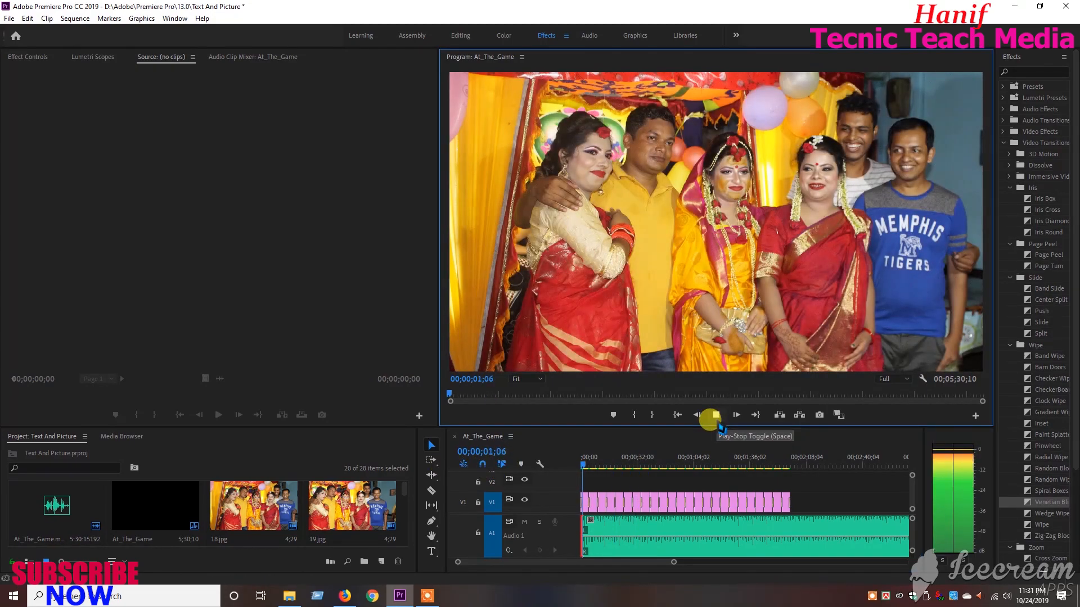
left_click(715, 415)
left_click(617, 465)
left_click(714, 415)
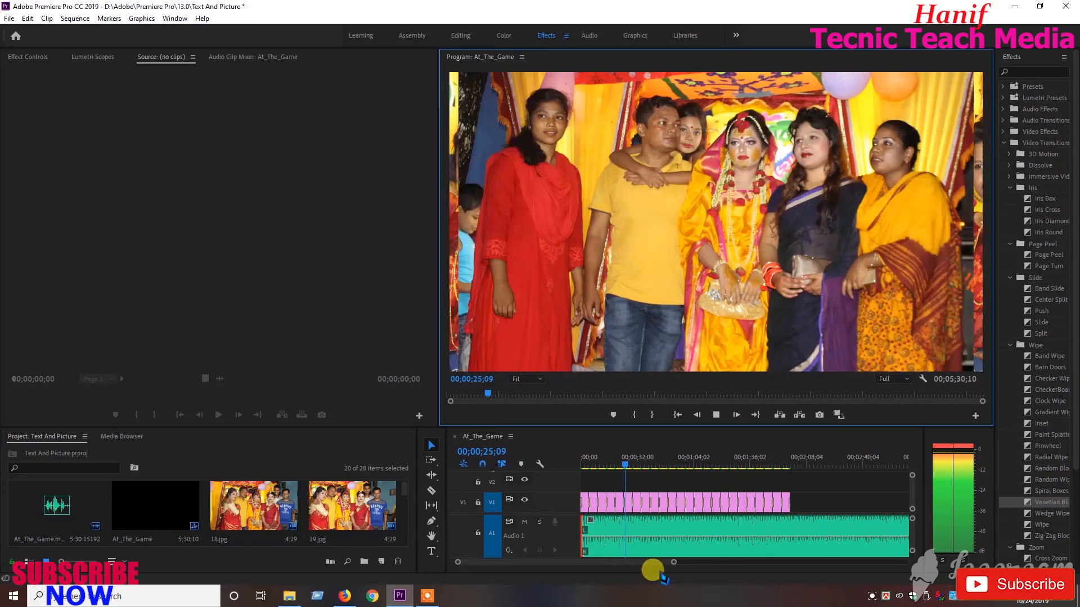
Step: Trim the end of the music clip on A1 to the end of the last picture, and apply the default transition there
left_click_drag(673, 561, 646, 529)
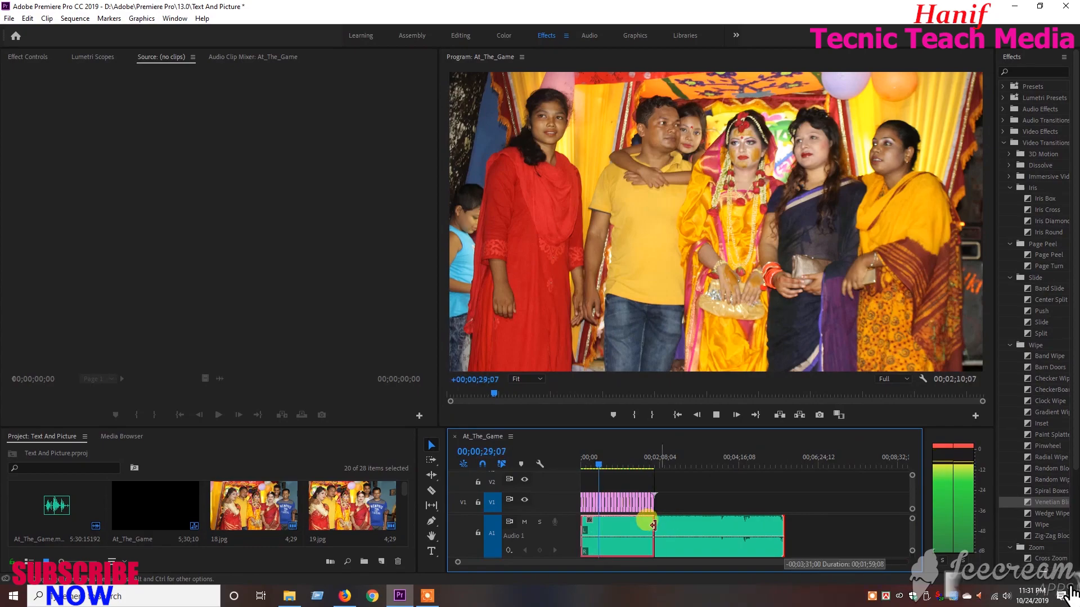
right_click(652, 529)
left_click(691, 509)
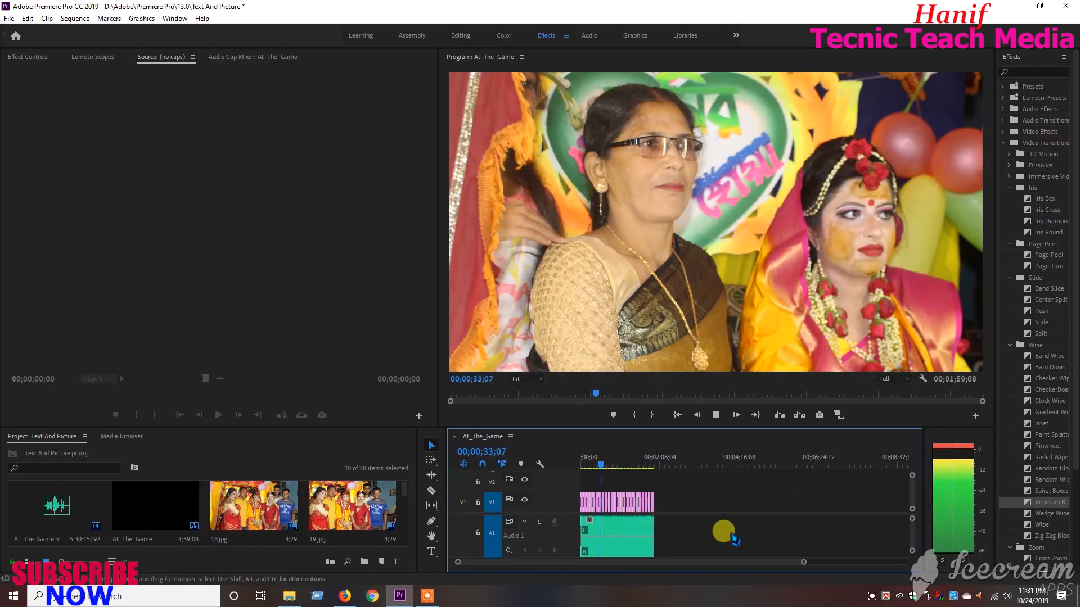
Step: Lower the Audio 1 level to -2.8 dB in the Audio Clip Mixer, and save the project once playback is stopped
mouse_move(804, 563)
left_mouse_down()
mouse_move(931, 571)
mouse_move(798, 568)
left_mouse_up()
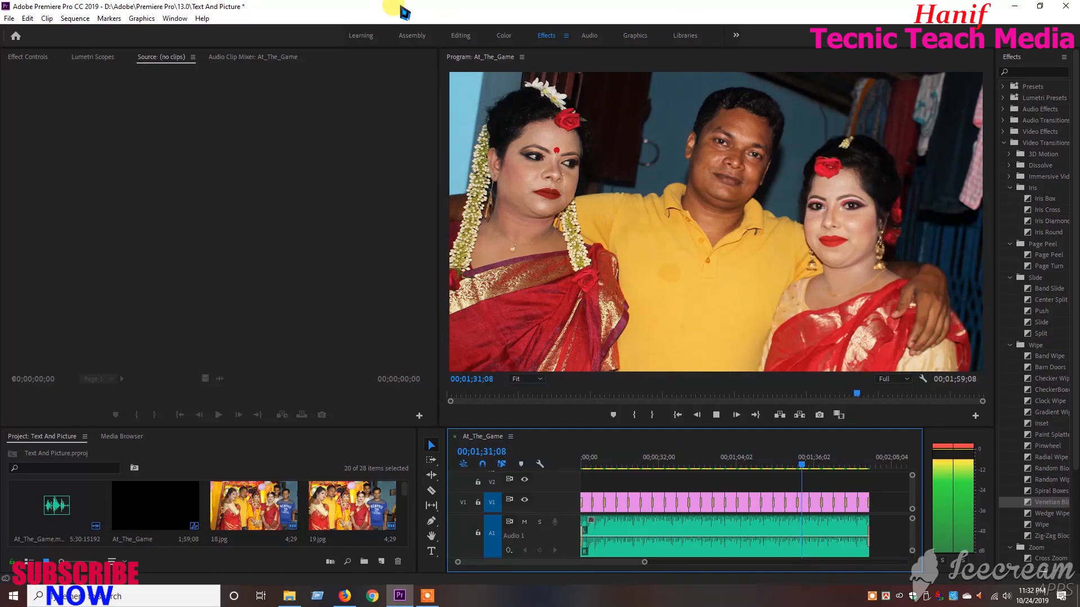
left_click(224, 57)
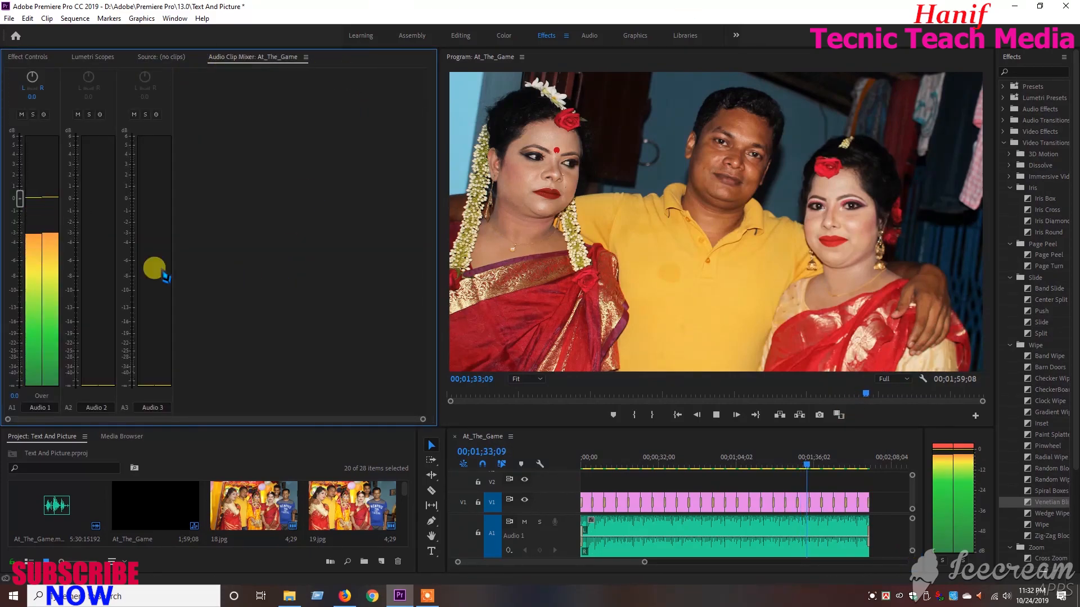
left_click_drag(13, 198, 10, 231)
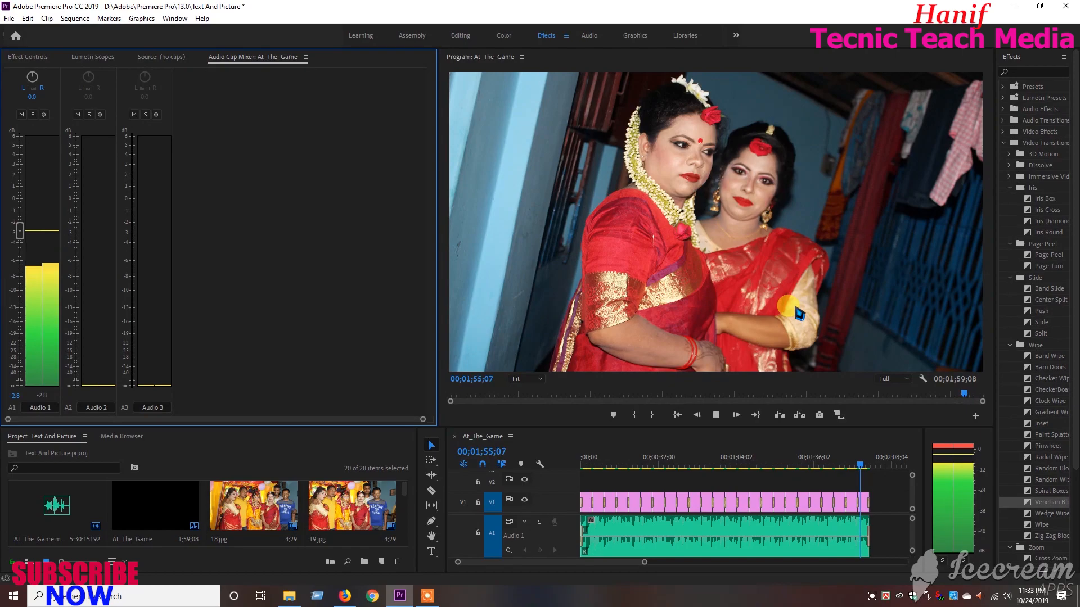
left_click(715, 415)
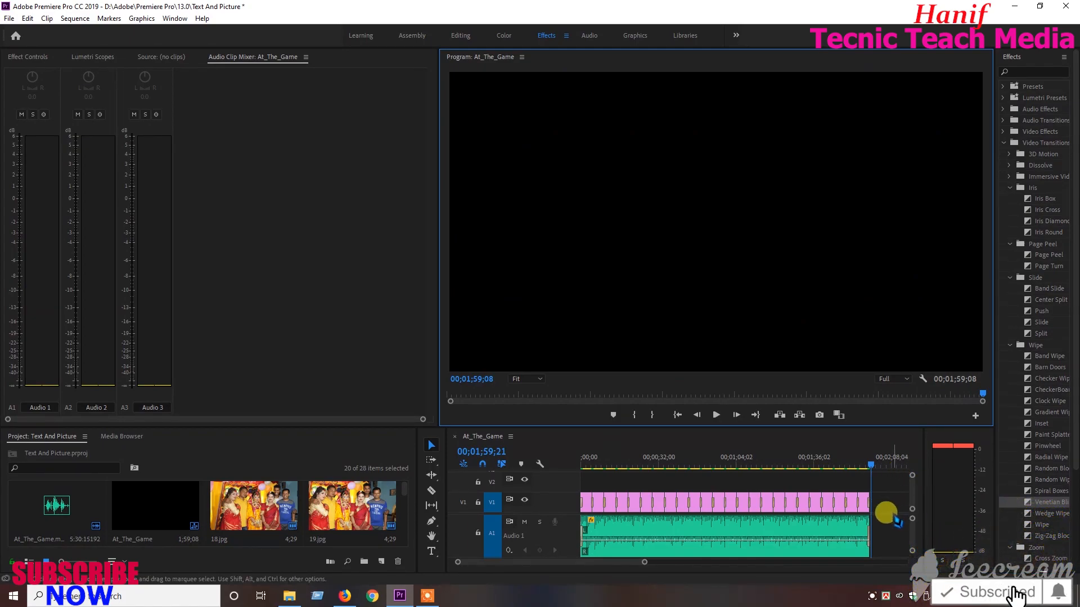
key("ctrl+s")
key("ctrl+s")
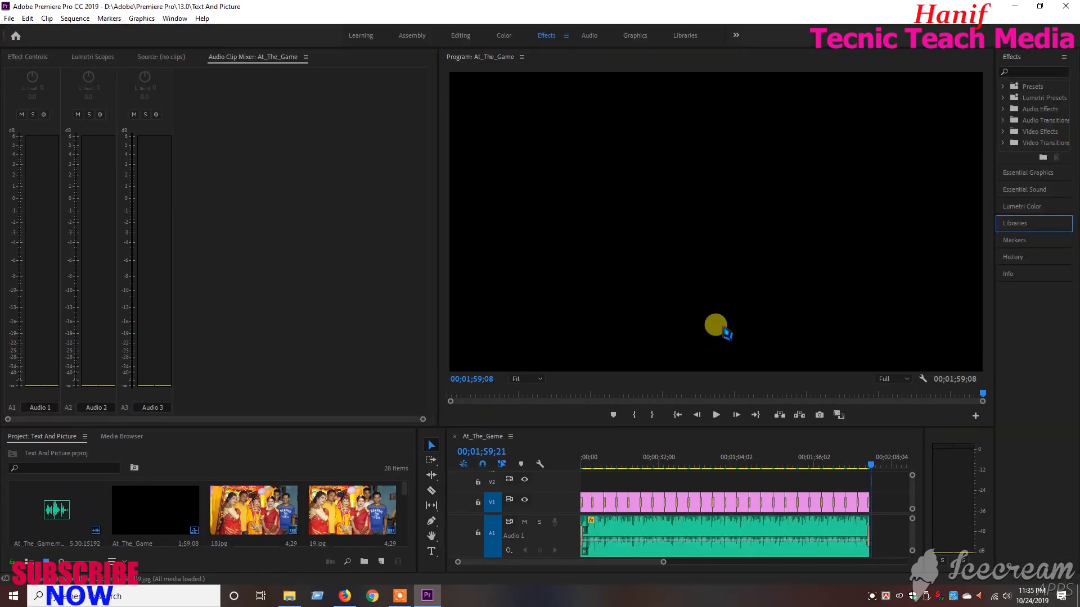
Step: Play the sequence from the beginning and from 00;00;49;25 to check picture and sound, and return the playhead to the start
left_click_drag(663, 561, 745, 562)
key("Home")
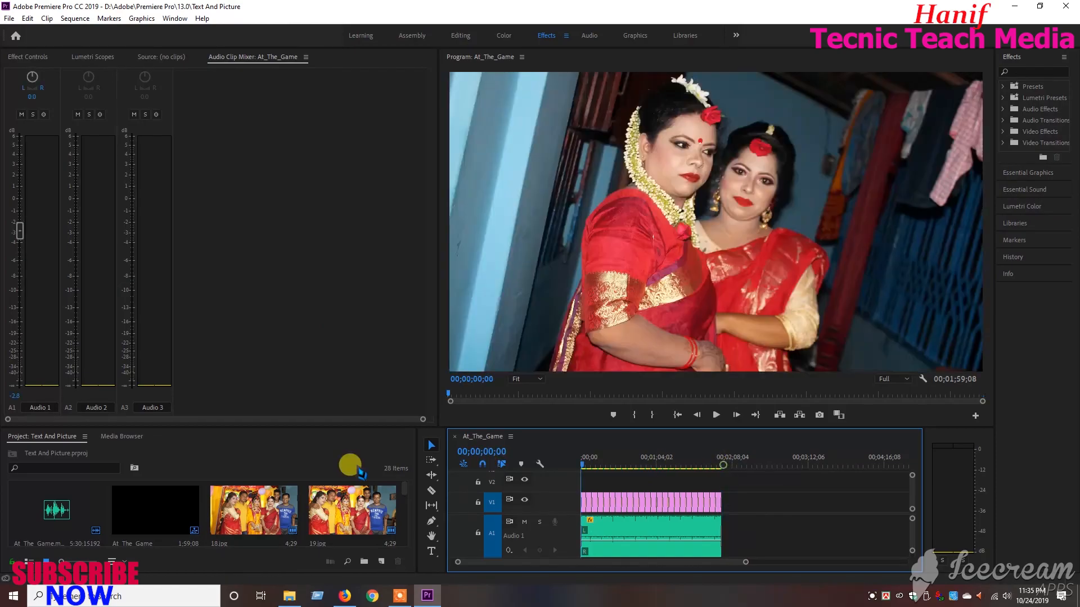
left_click(716, 415)
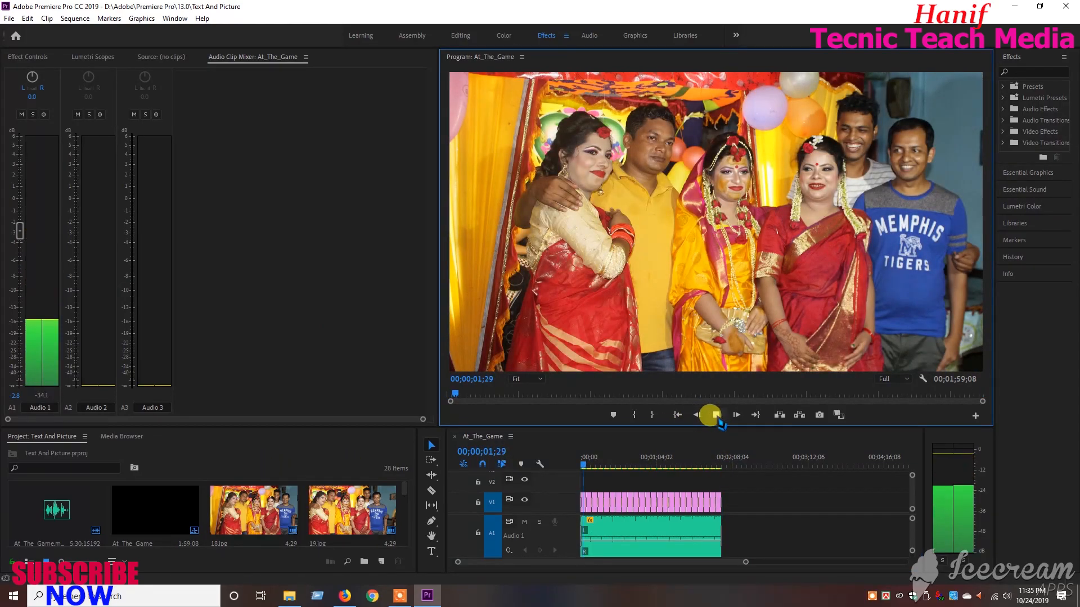
left_click(640, 462)
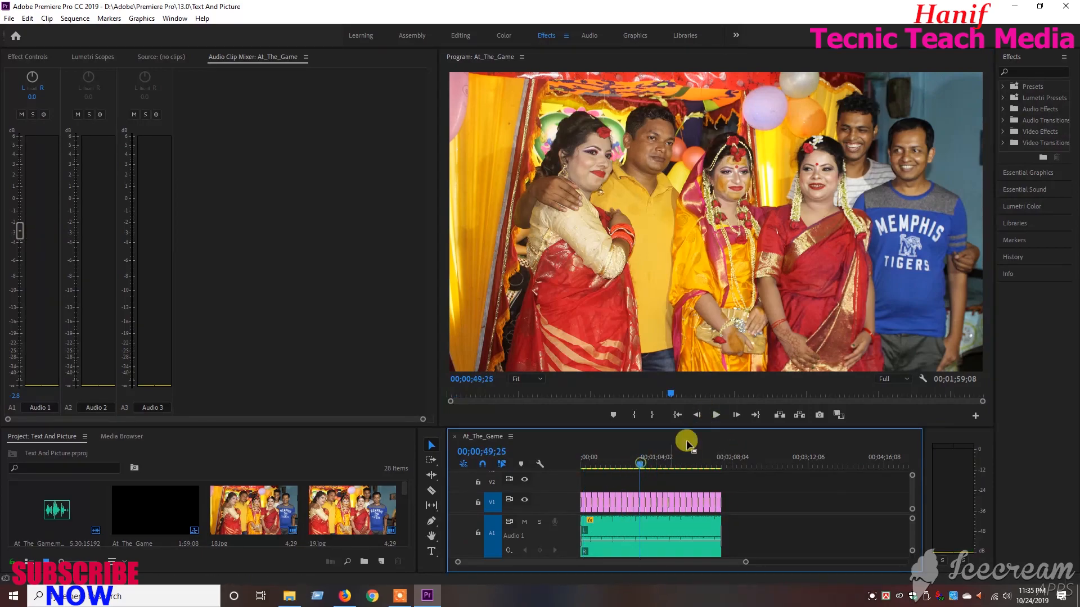
left_click(715, 415)
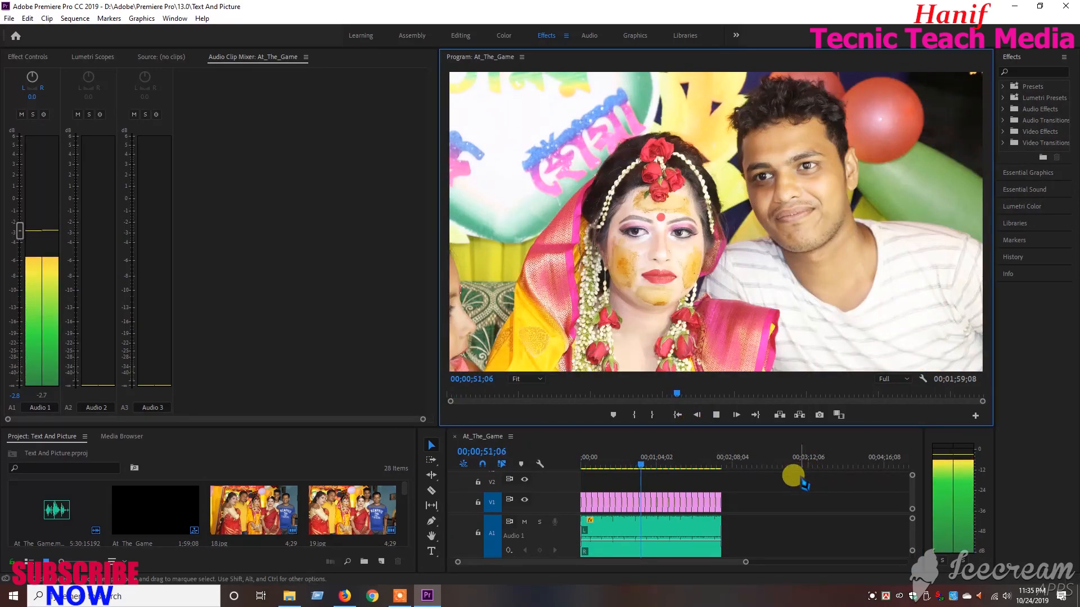
left_click(715, 415)
left_click_drag(644, 467, 580, 462)
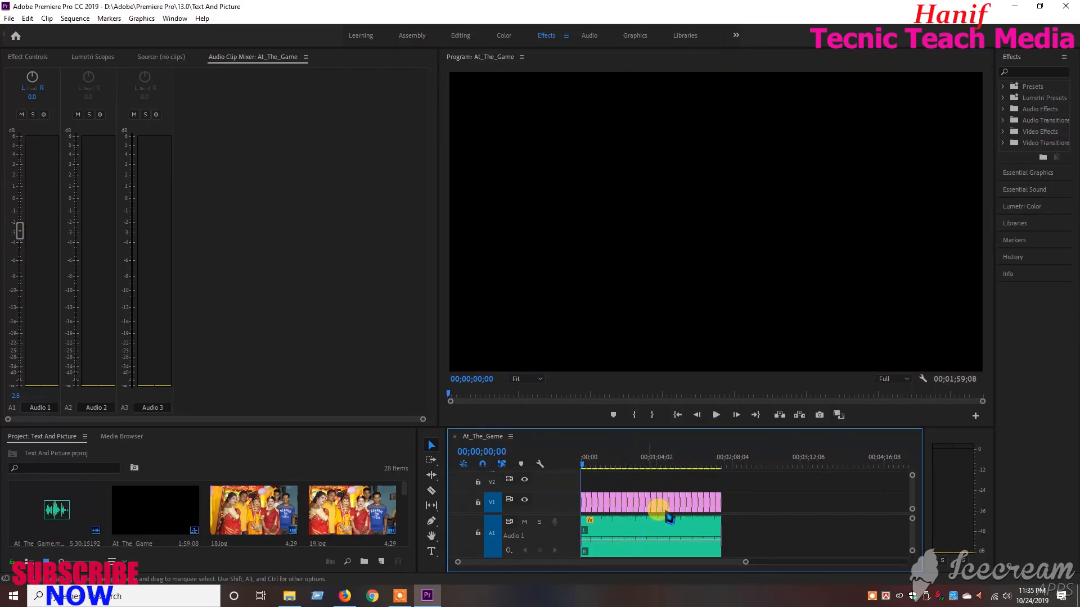
Step: Open the media export settings for the sequence, and choose the H.264 format with the YouTube 1080p Full HD preset
left_click_drag(745, 564, 672, 567)
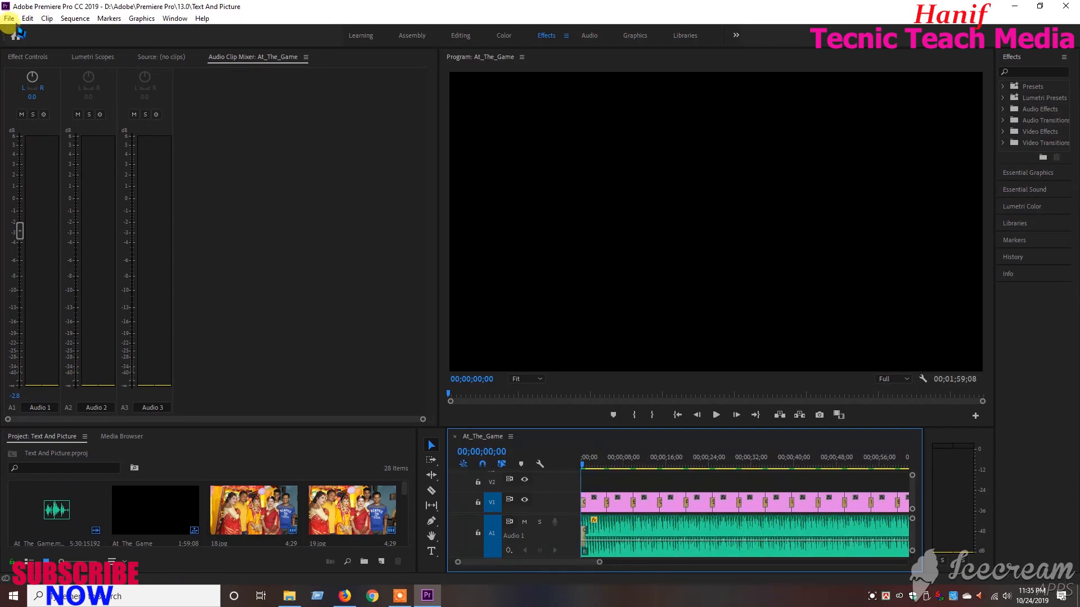
left_click(10, 19)
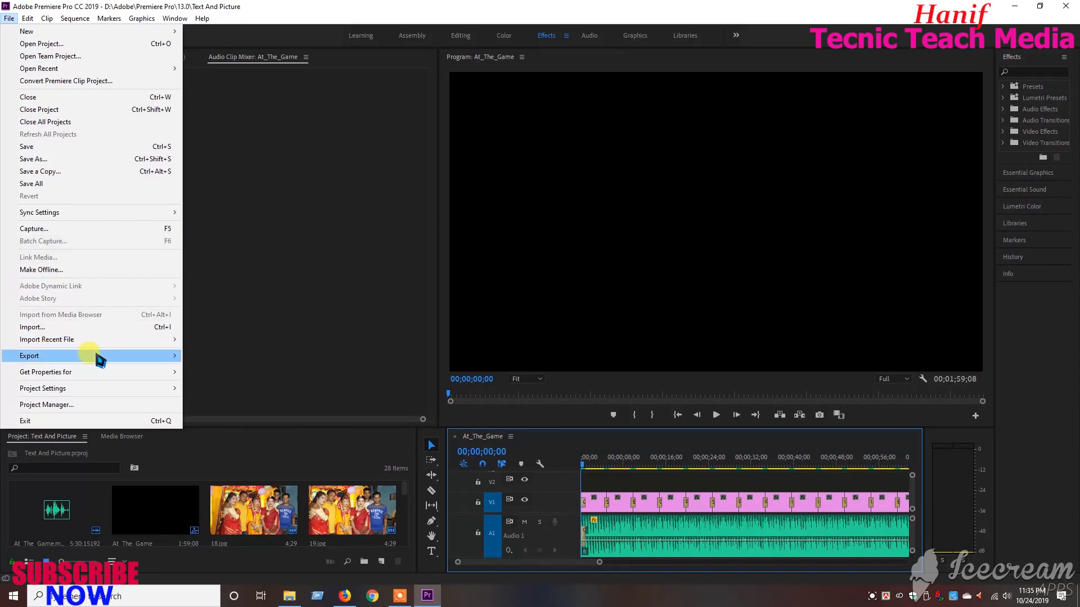
mouse_move(116, 357)
left_click(289, 356)
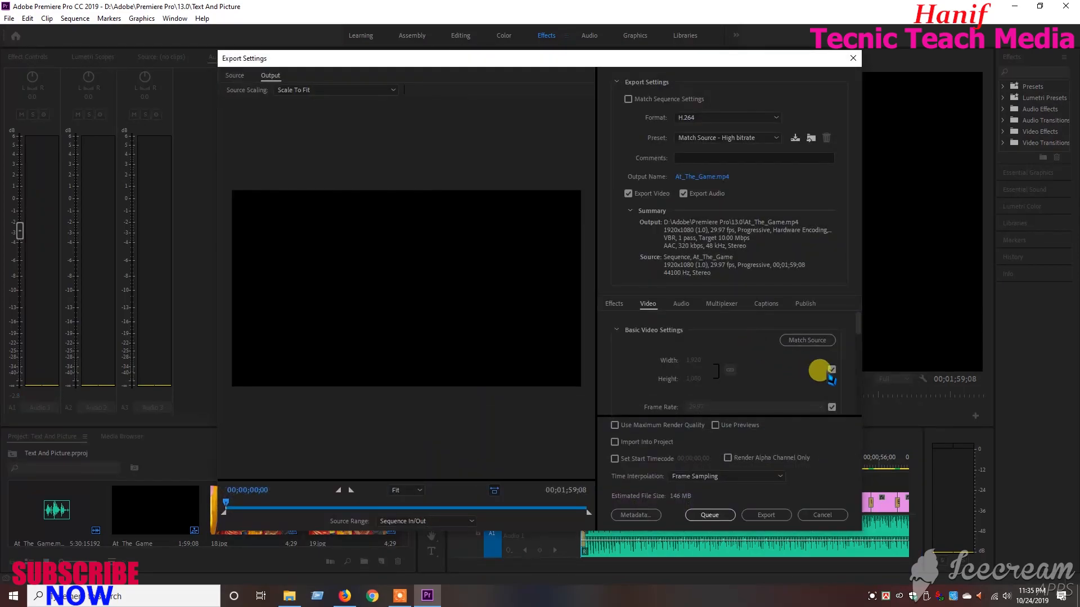
left_click(755, 117)
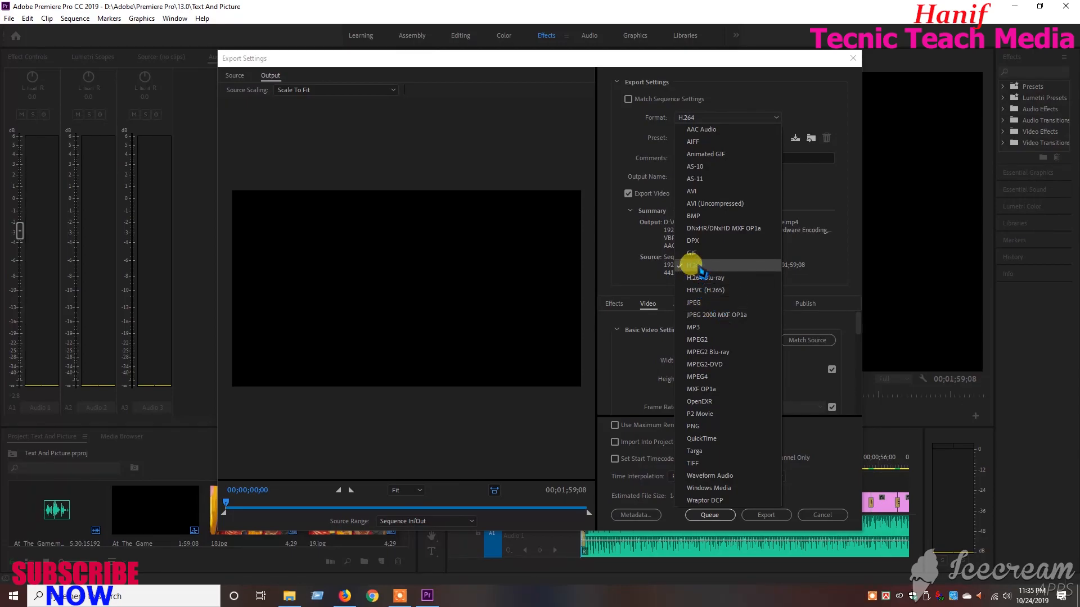
left_click(697, 266)
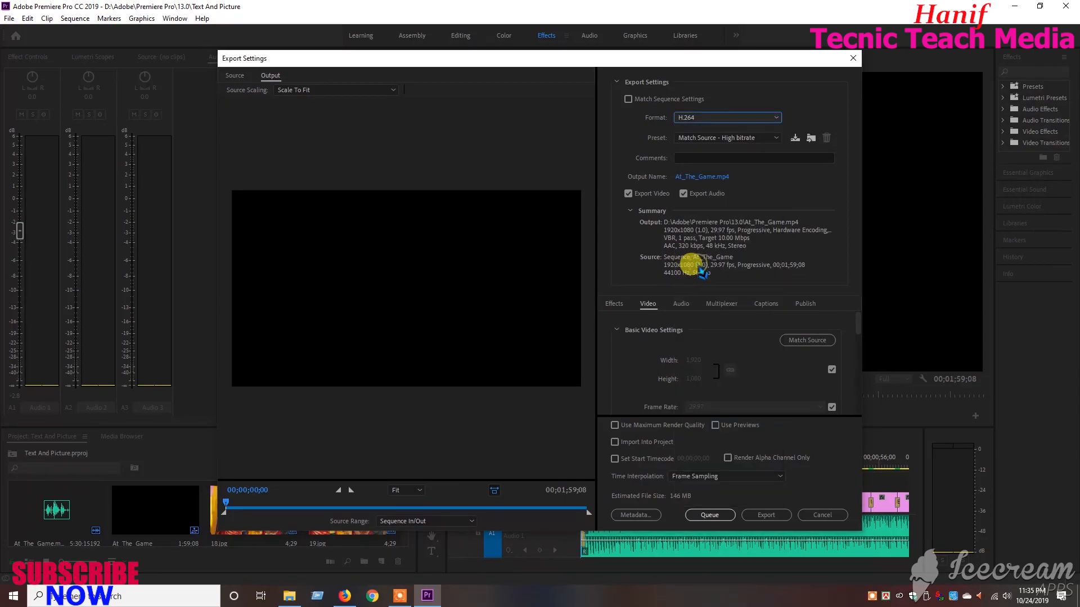
left_click(737, 137)
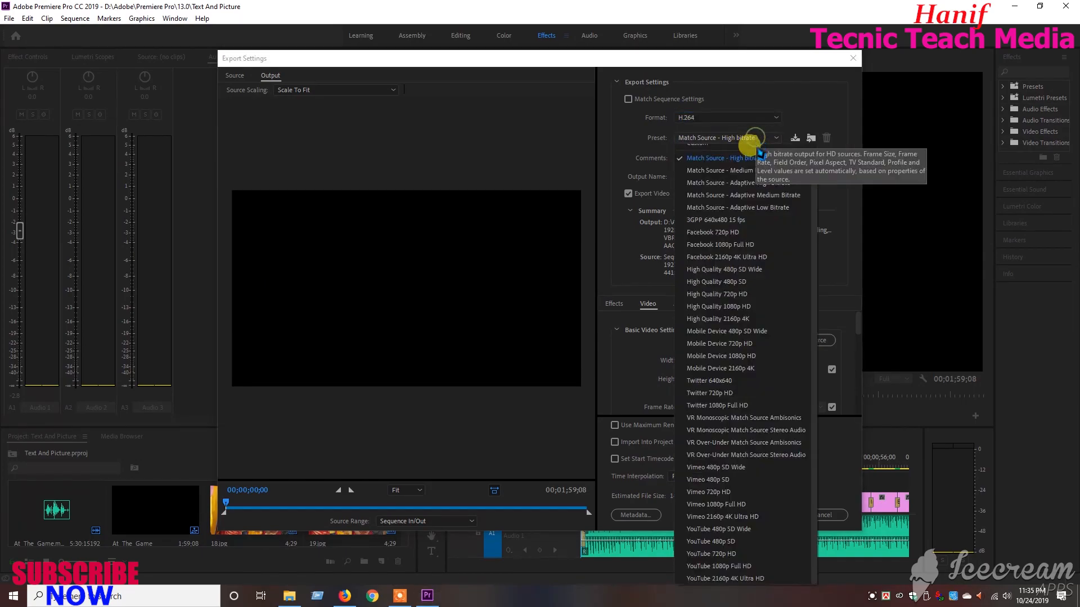
left_click(731, 565)
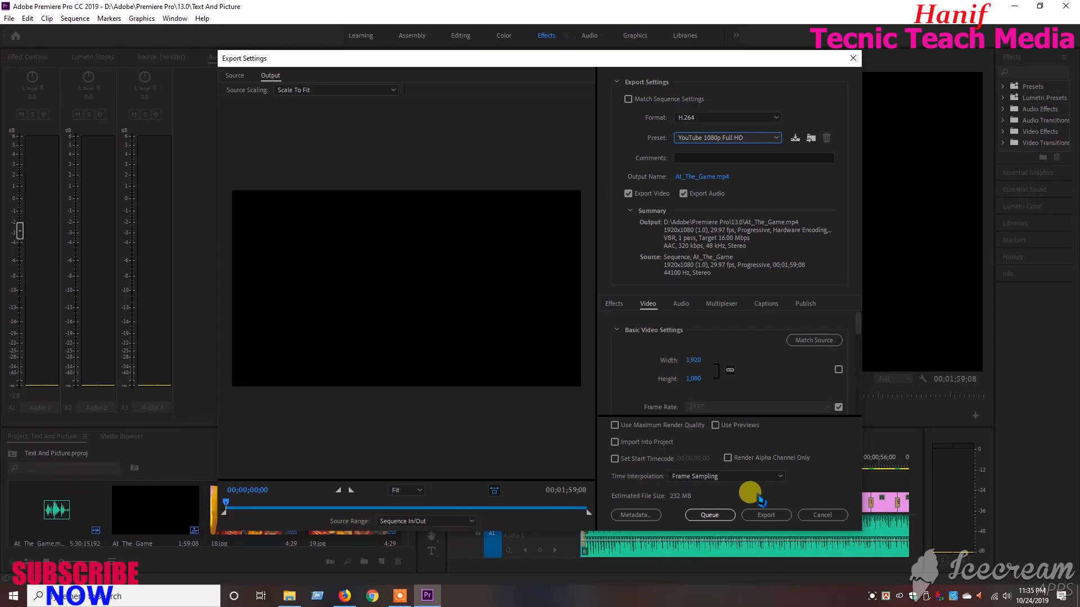
Step: Set the export's output file name to Text in the D:\Adobe\Premiere Pro\13.0 folder
left_click(695, 179)
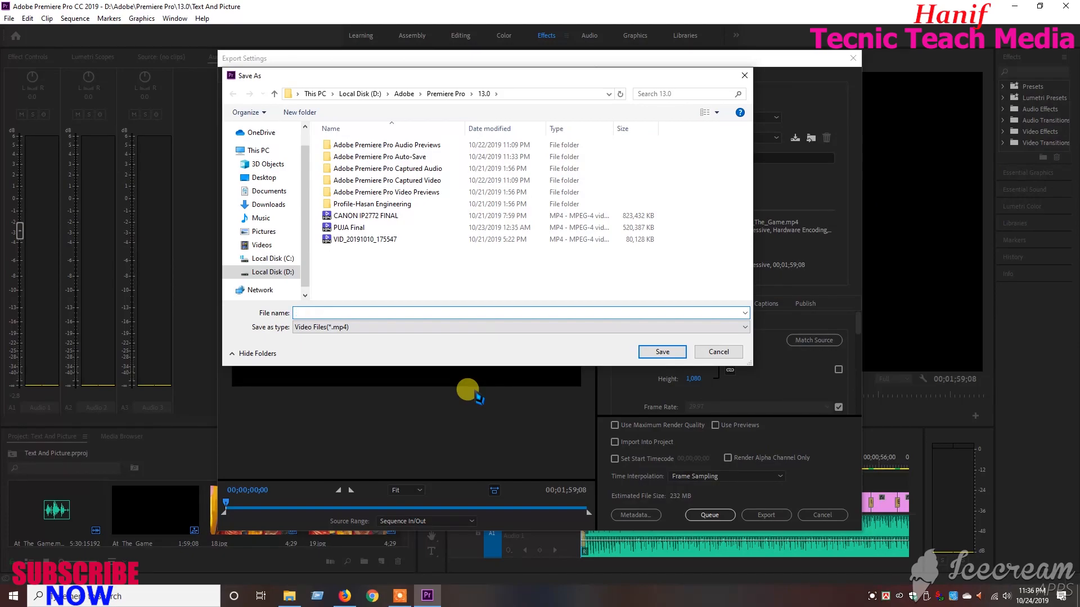
type("Te")
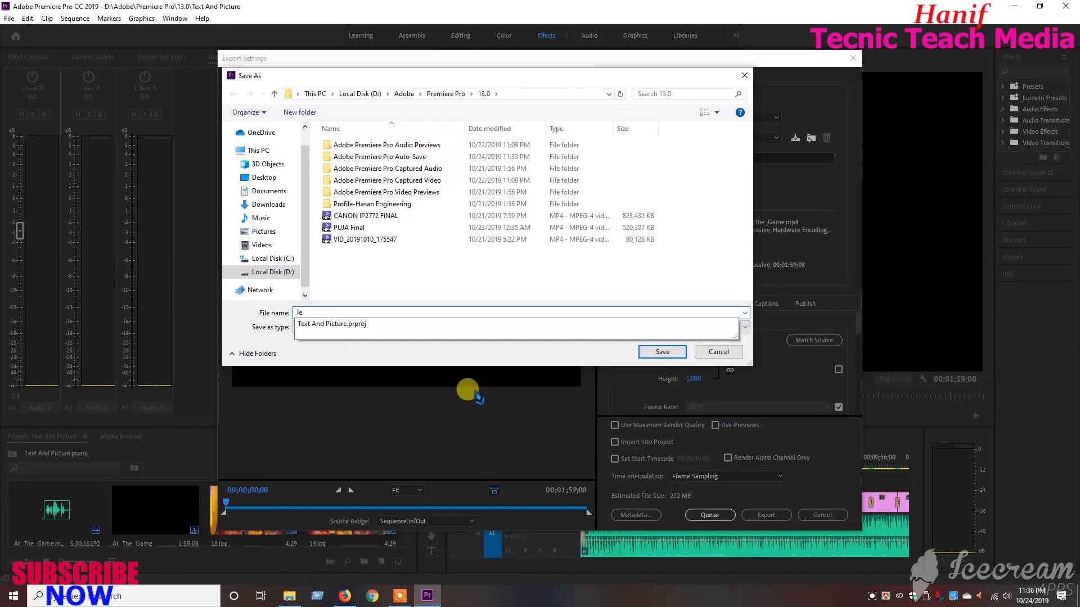
type("xt")
left_click(662, 351)
left_click(662, 351)
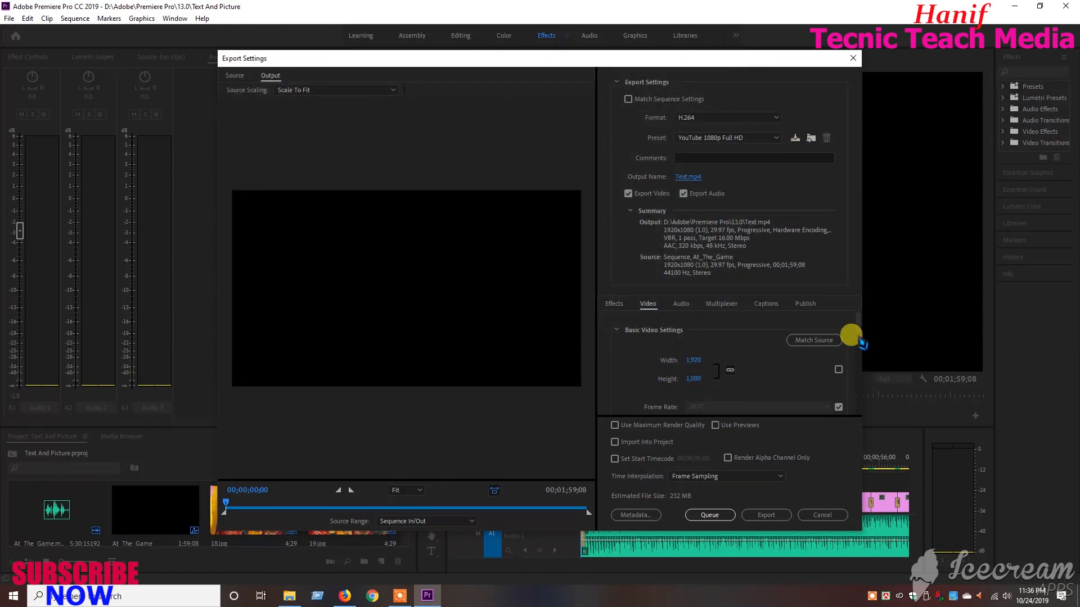
Step: Review the video settings, export the sequence, and save the project once encoding is done
scroll(859, 336, "down", 5)
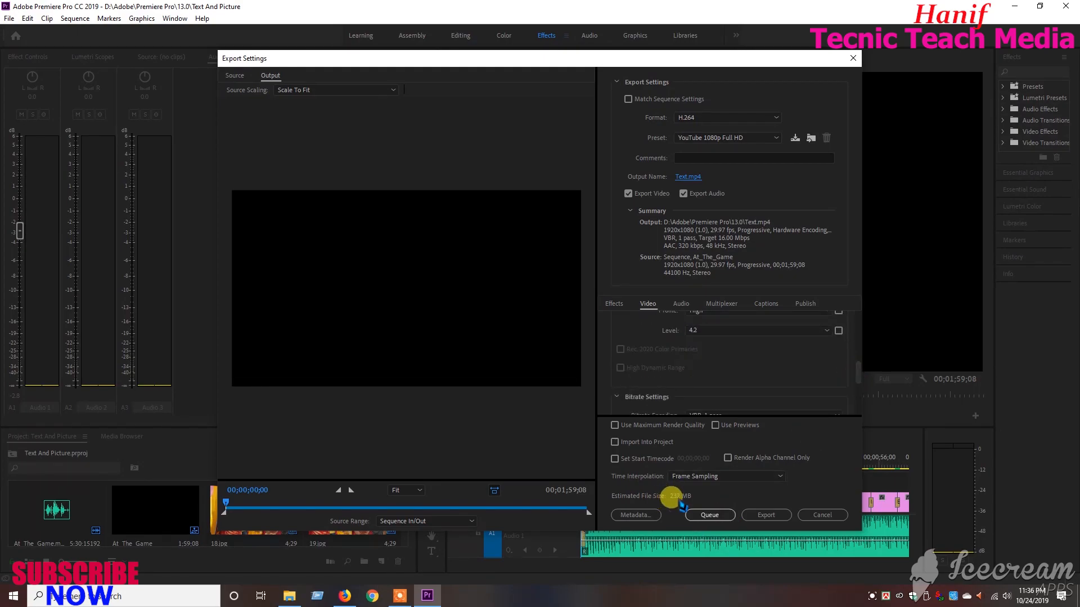
left_click(767, 518)
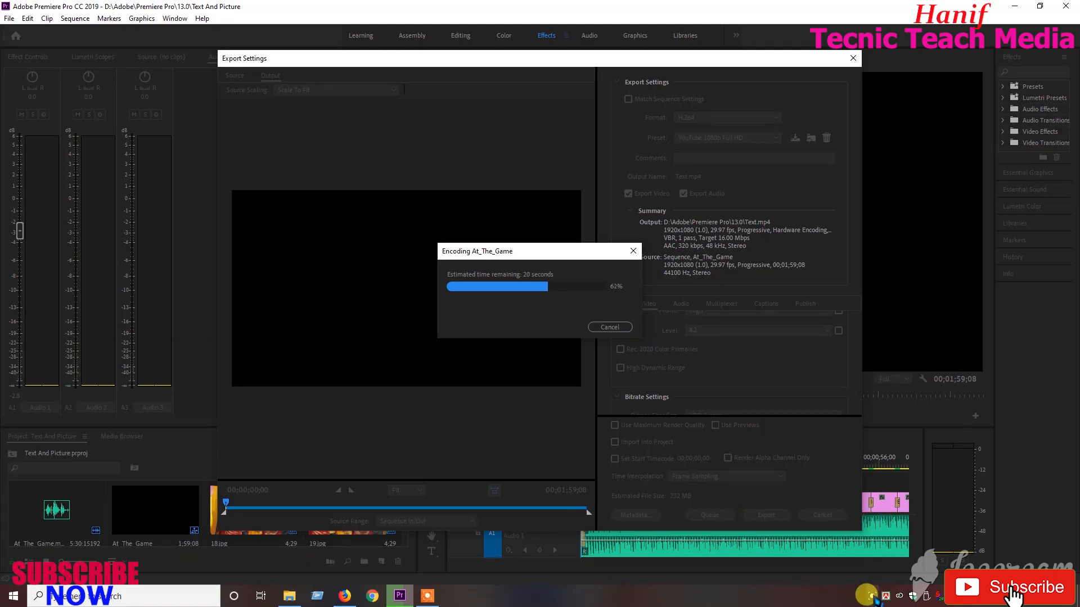
left_click(871, 597)
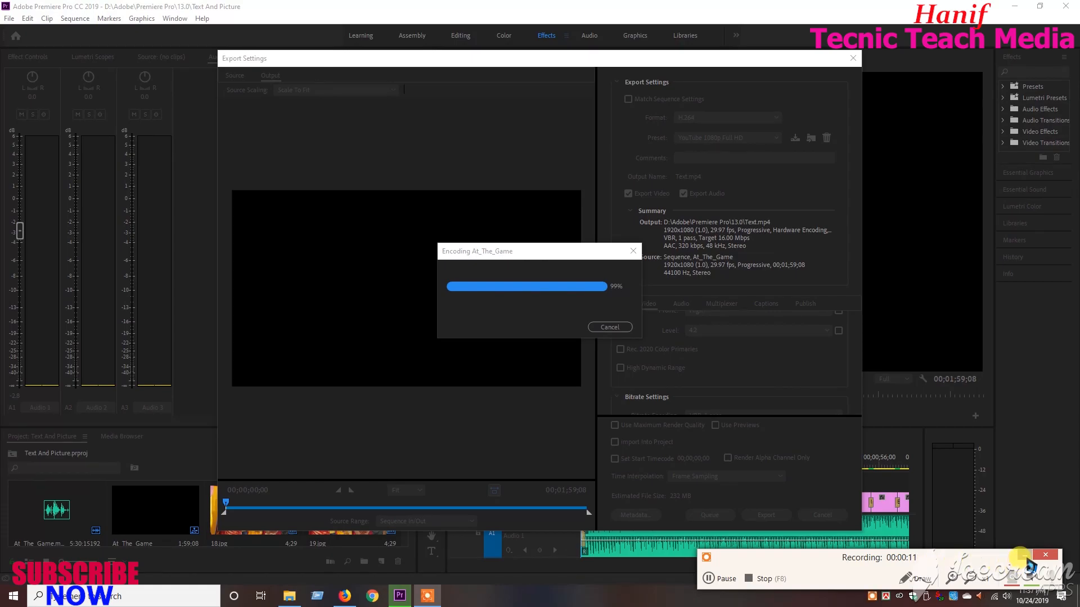
left_click(1027, 559)
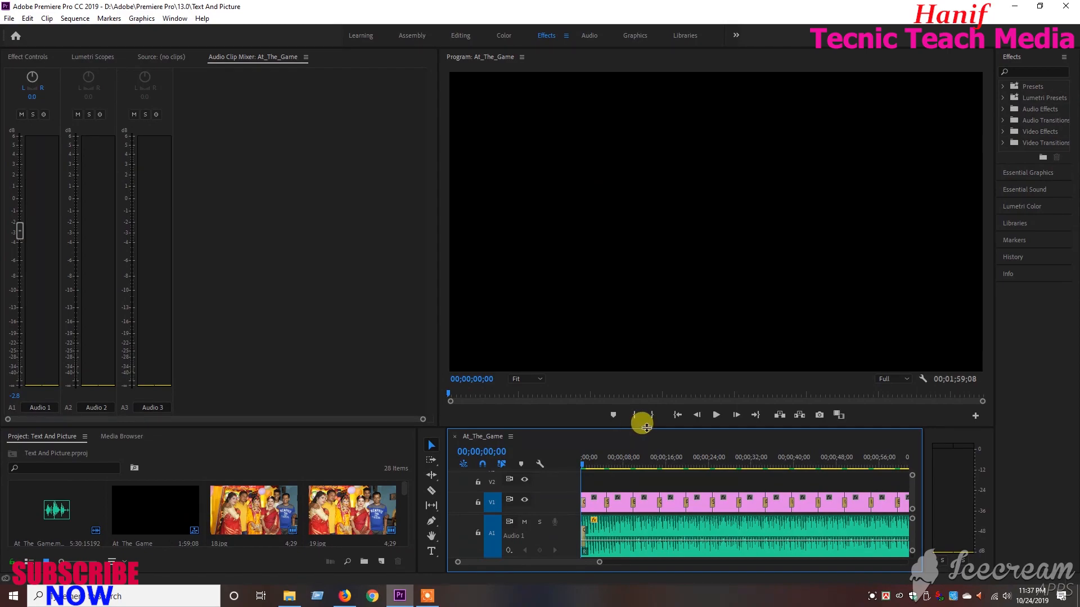
key("ctrl+s")
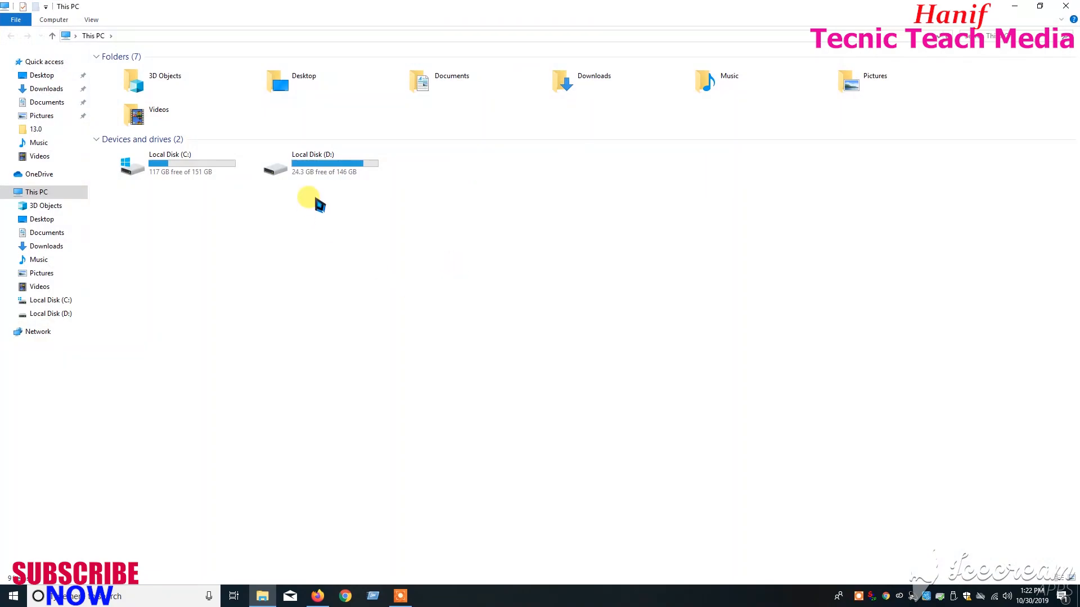
Step: In File Explorer, open the export folder D:\Adobe\Premiere Pro\13.0
double_click(322, 170)
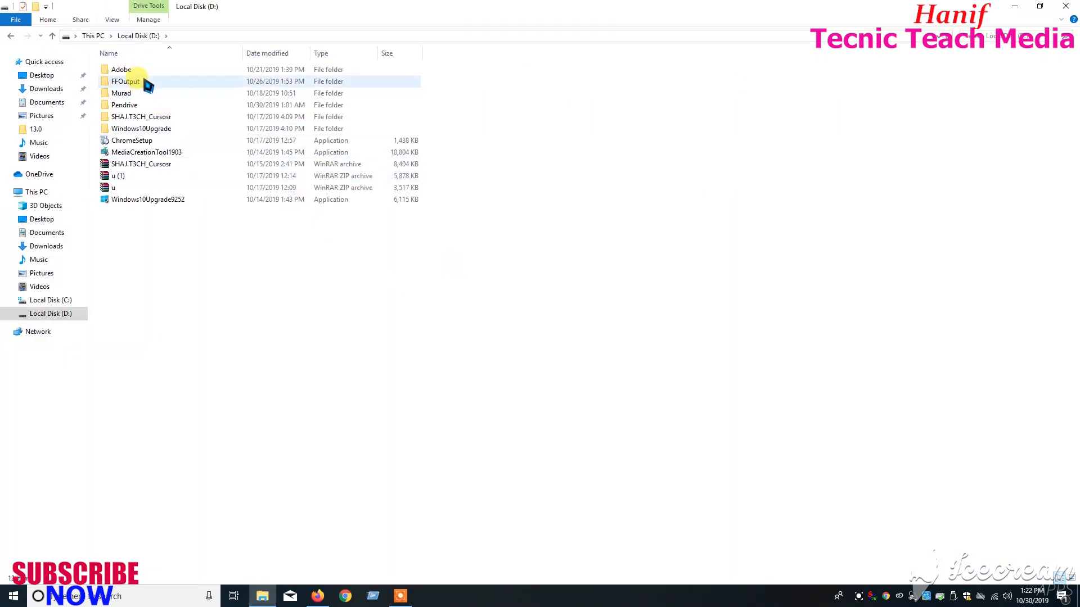
double_click(141, 70)
double_click(150, 82)
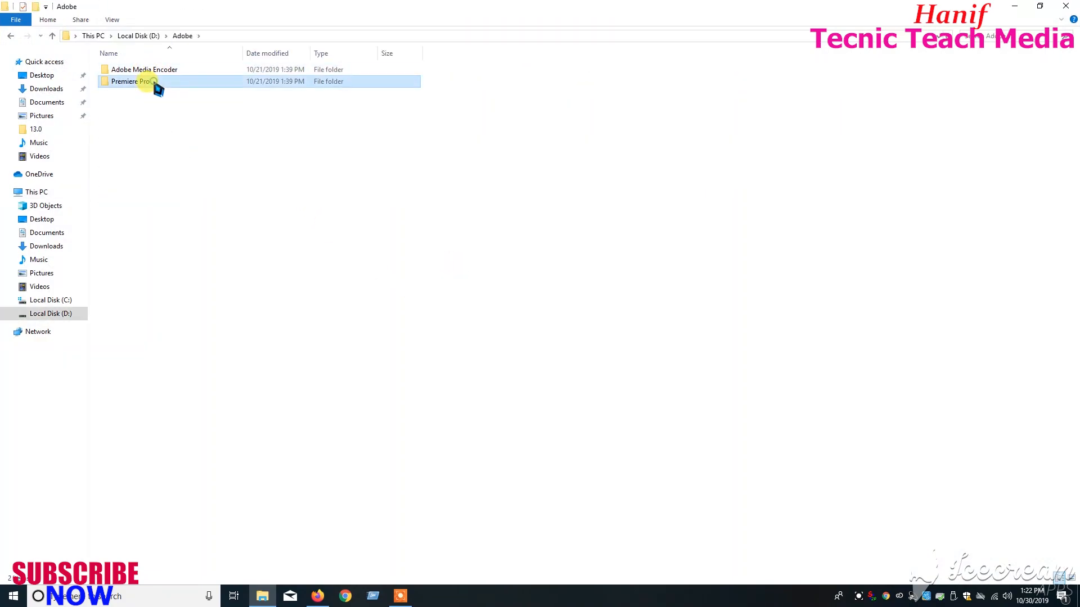
double_click(152, 71)
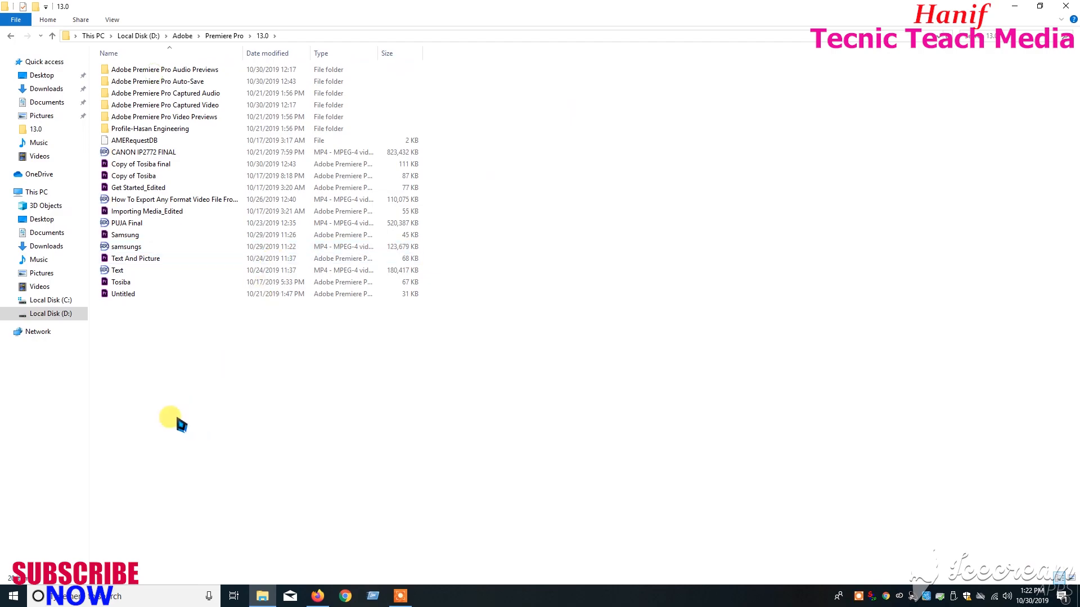
Step: Play the exported Text video in PotPlayer and skip forward twice to check the pictures and transitions
right_click(136, 272)
mouse_move(168, 281)
left_click(112, 271)
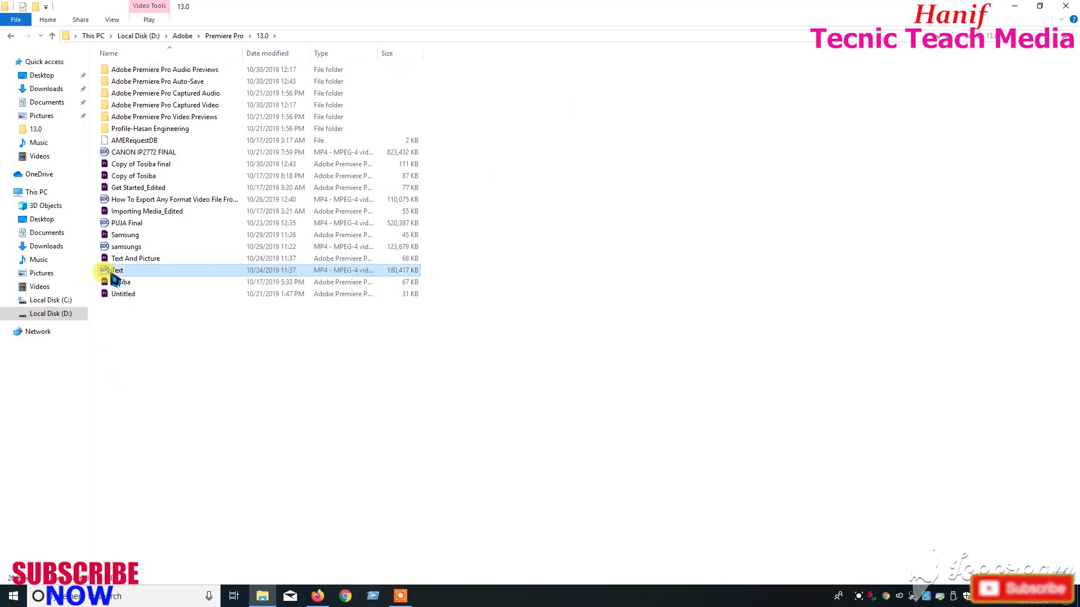
right_click(115, 271)
left_click(141, 280)
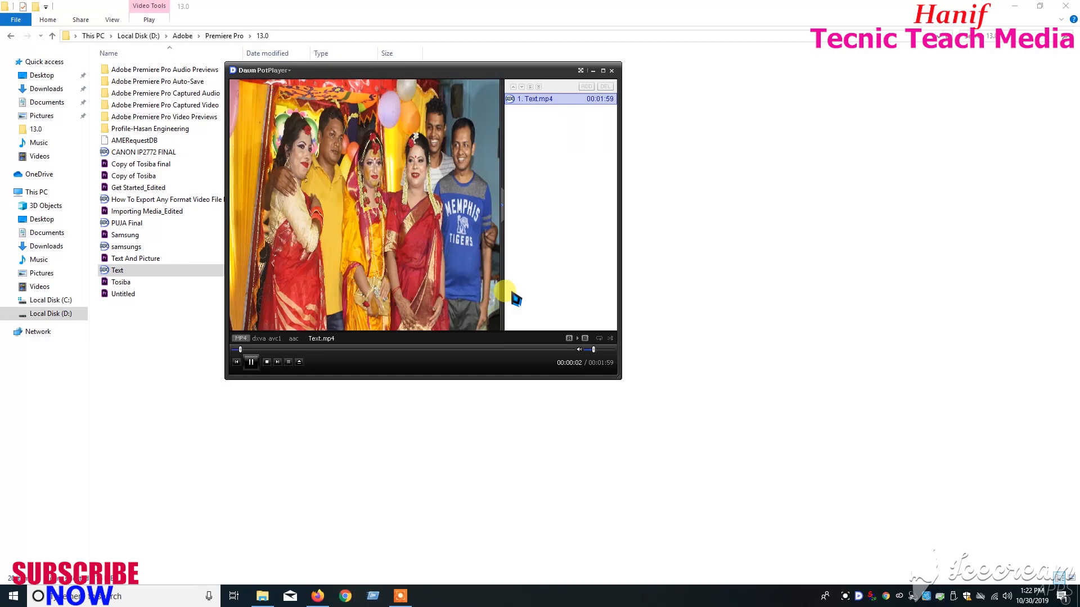
key("Right")
key("Right")
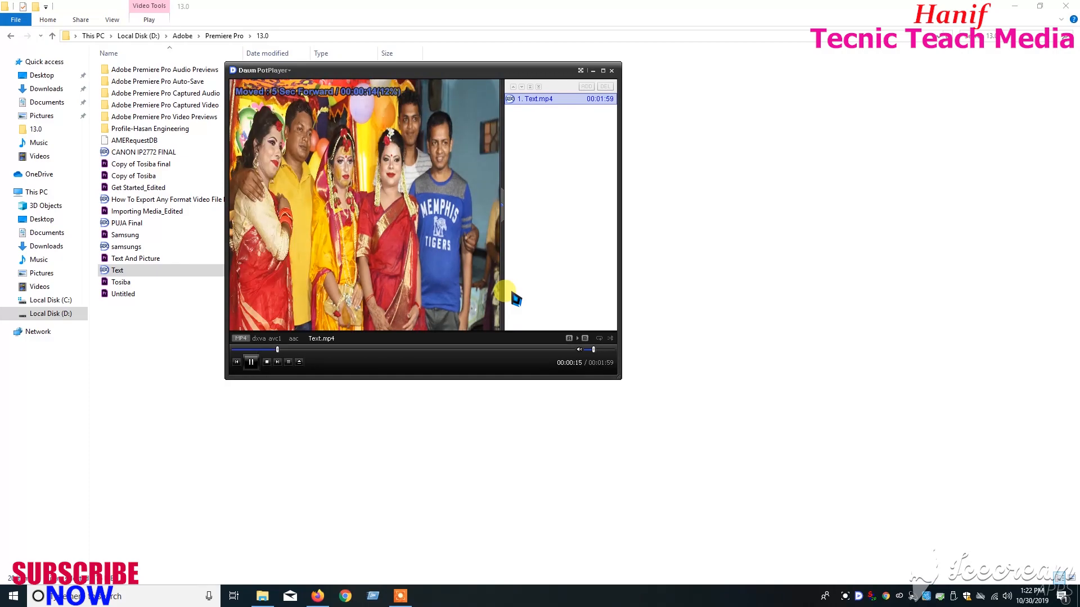